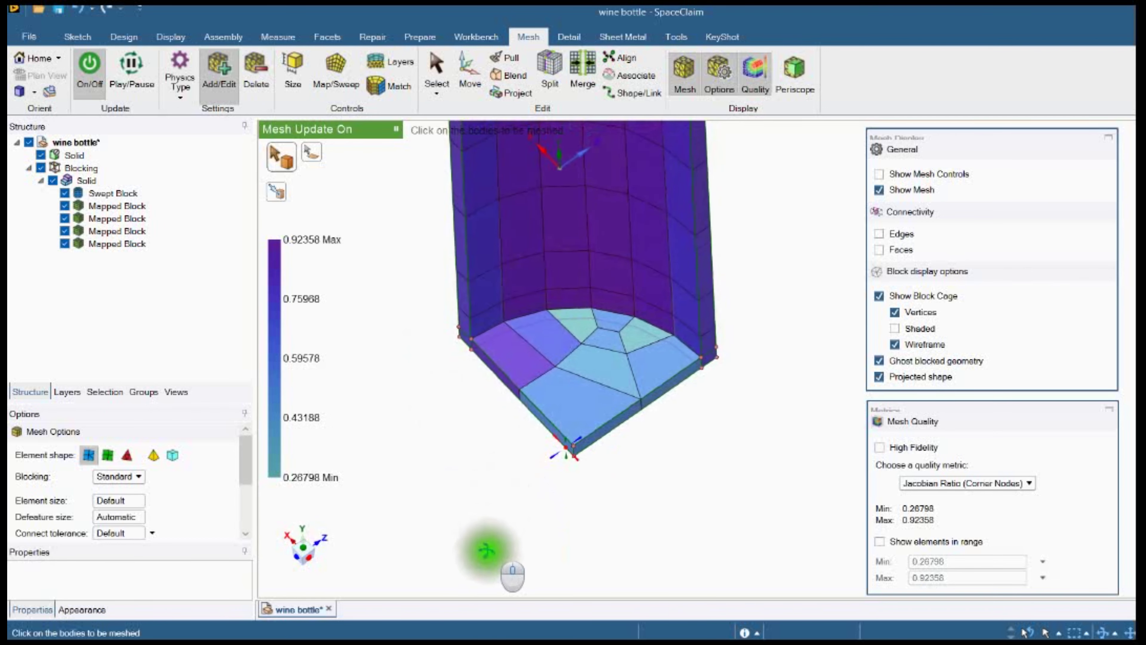
Hide the swept block to inspect the base geometry beneath it, and show the block again
{"action": "left_click", "coordinate": [65, 193]}
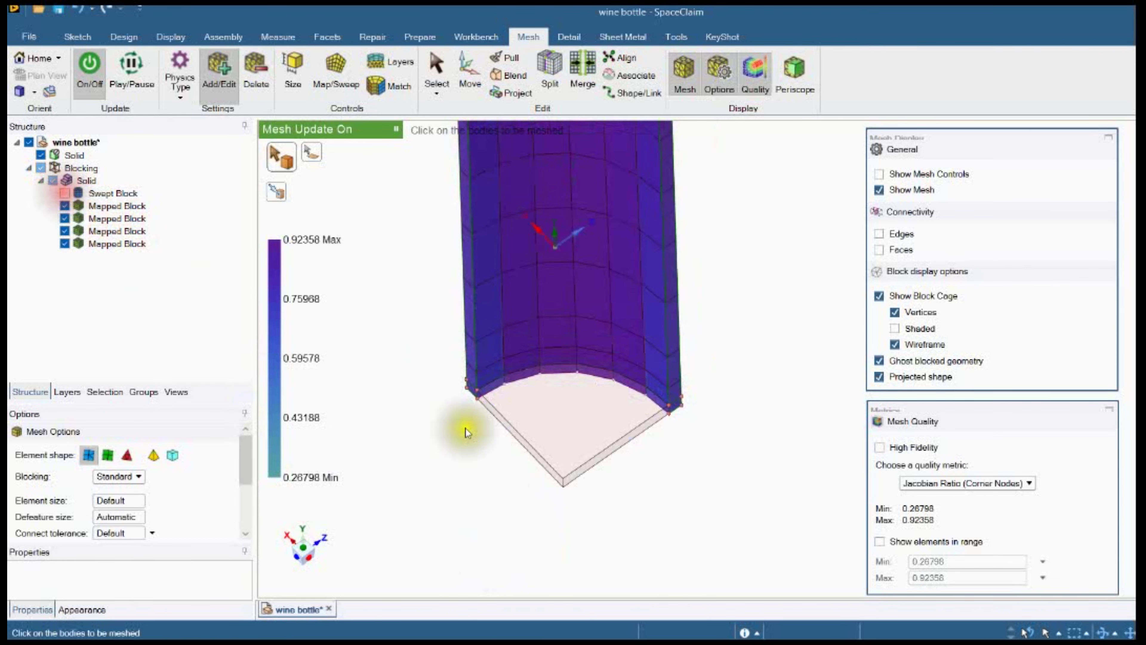
{"action": "middle_click_drag", "start_coordinate": [466, 428], "coordinate": [548, 333]}
{"action": "left_click", "coordinate": [65, 193]}
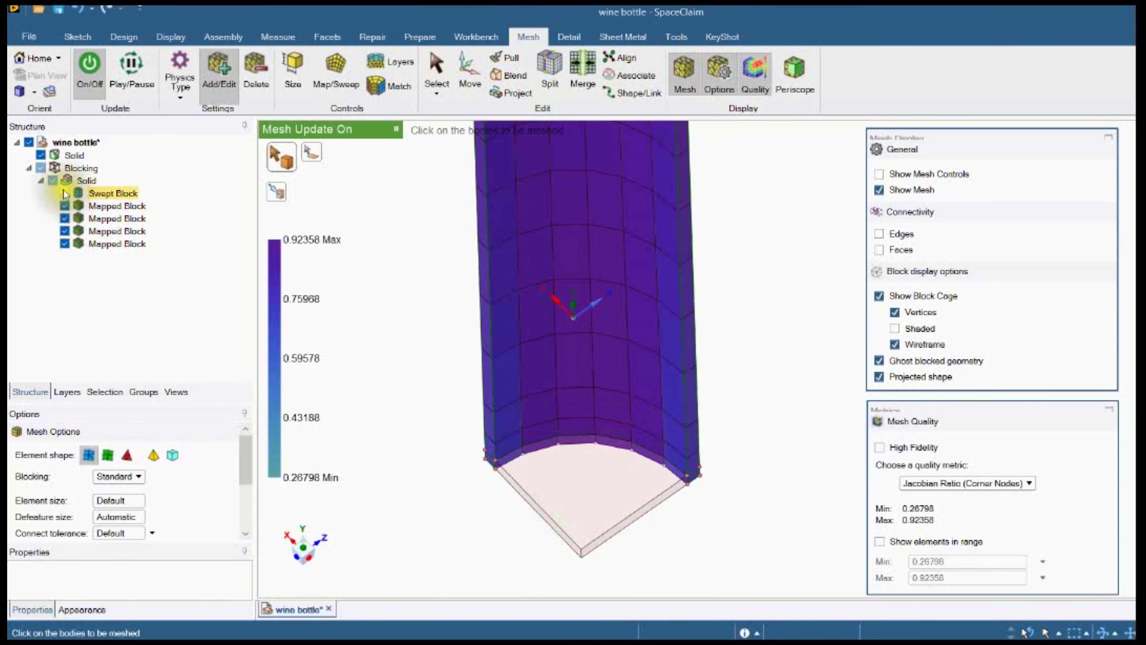
{"action": "scroll", "coordinate": [405, 318], "scroll_direction": "down", "scroll_amount": 5}
{"action": "middle_click_drag", "start_coordinate": [404, 318], "coordinate": [501, 344]}
Hide the geometry solid and the mesh so that only the block cage is displayed
{"action": "left_click", "coordinate": [54, 180]}
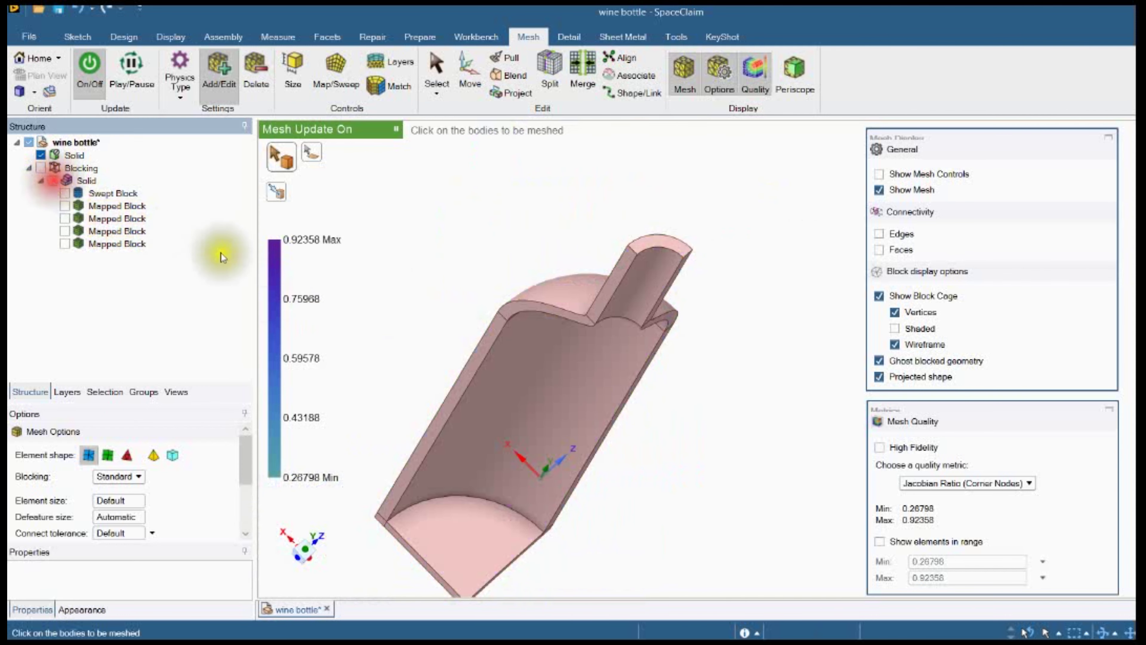
{"action": "left_click", "coordinate": [40, 155]}
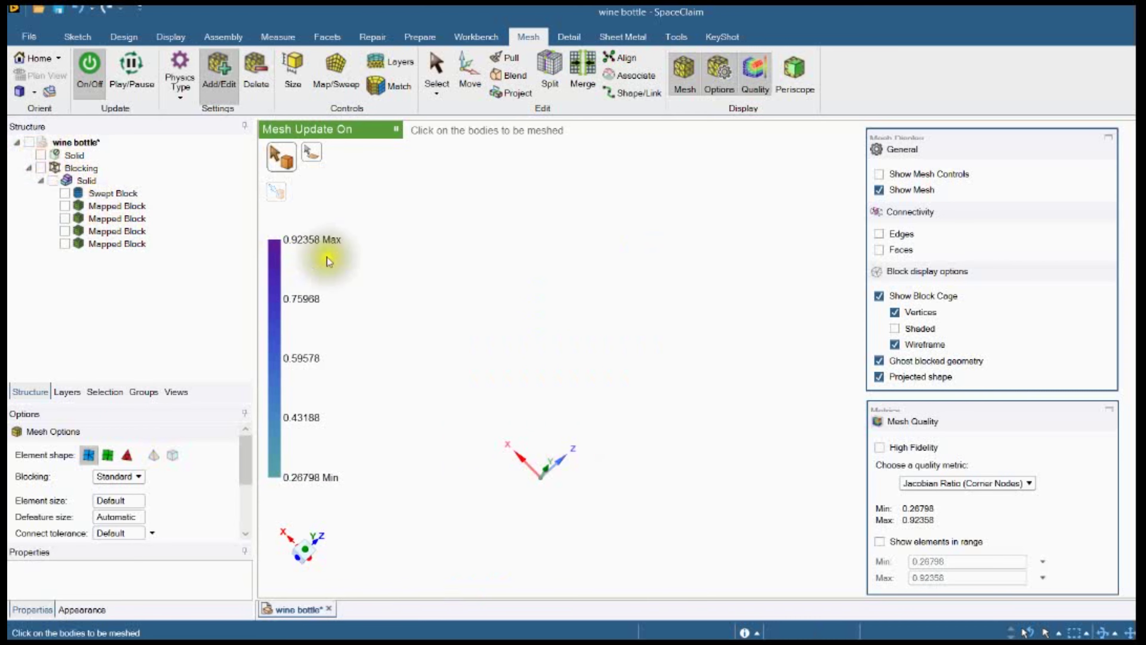
{"action": "left_click", "coordinate": [54, 181]}
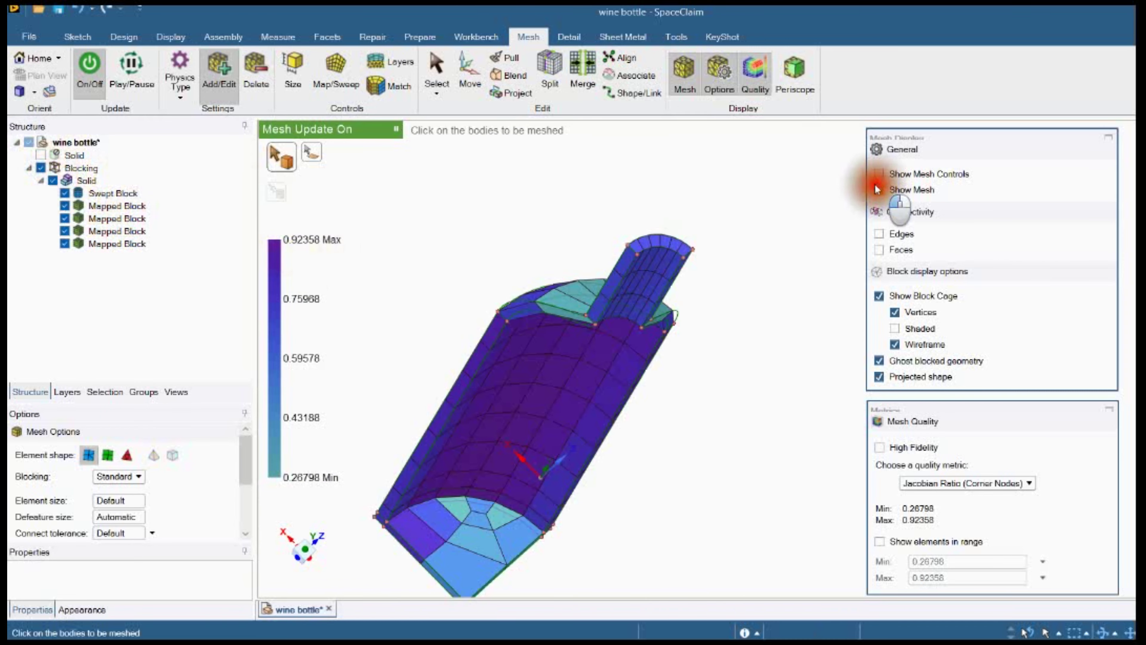
{"action": "left_click", "coordinate": [877, 189]}
Split the mapped blocks lengthwise at the middle of the neck's curved block edge
{"action": "middle_click_drag", "start_coordinate": [587, 198], "coordinate": [569, 175]}
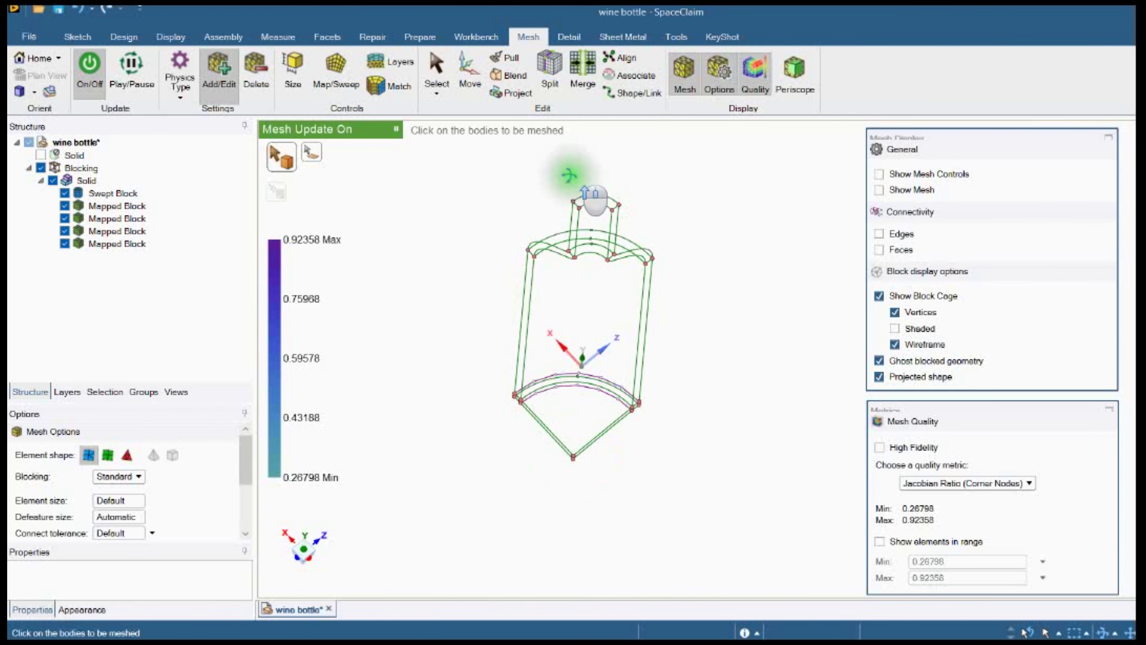
{"action": "scroll", "coordinate": [540, 320], "scroll_direction": "up", "scroll_amount": 3}
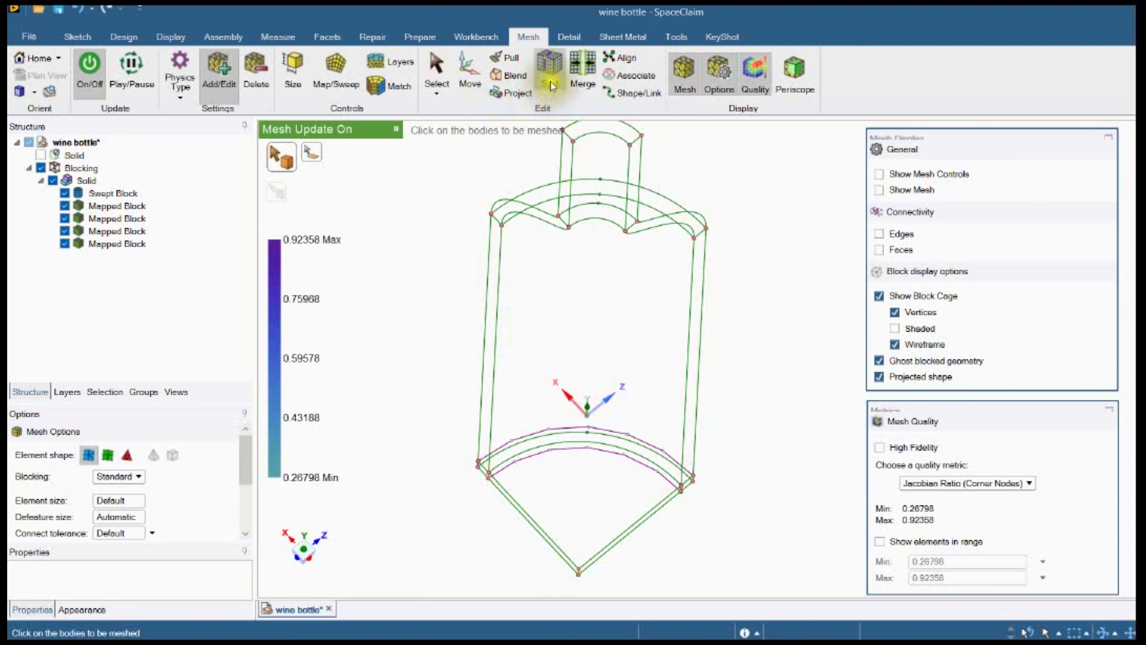
{"action": "left_click", "coordinate": [550, 85]}
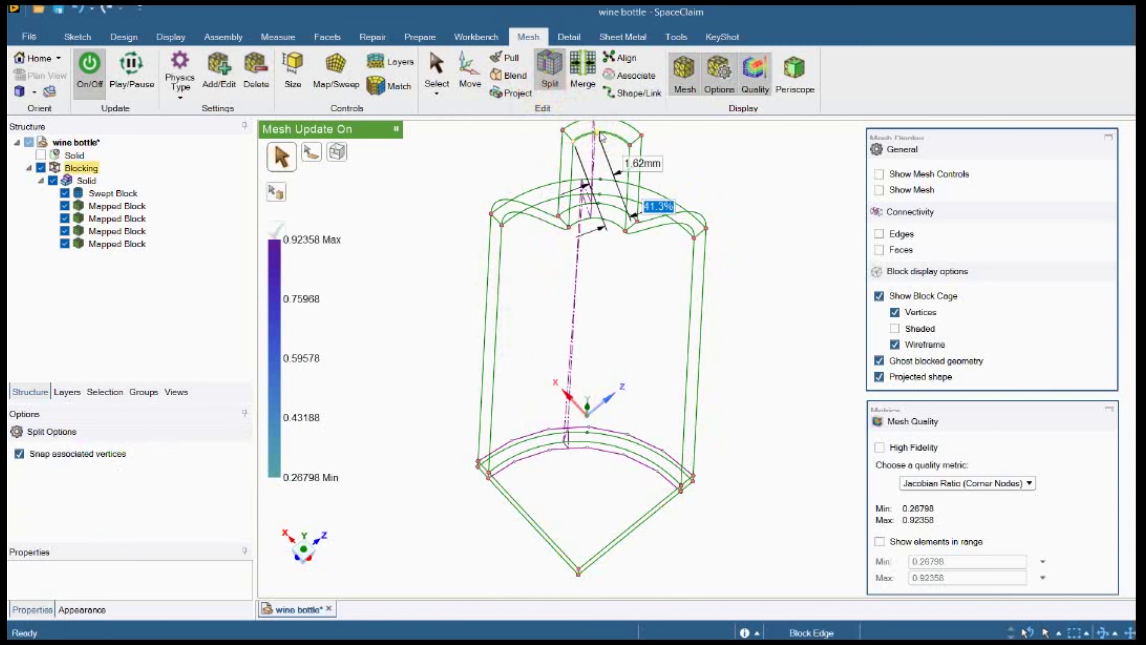
{"action": "left_click", "coordinate": [602, 137]}
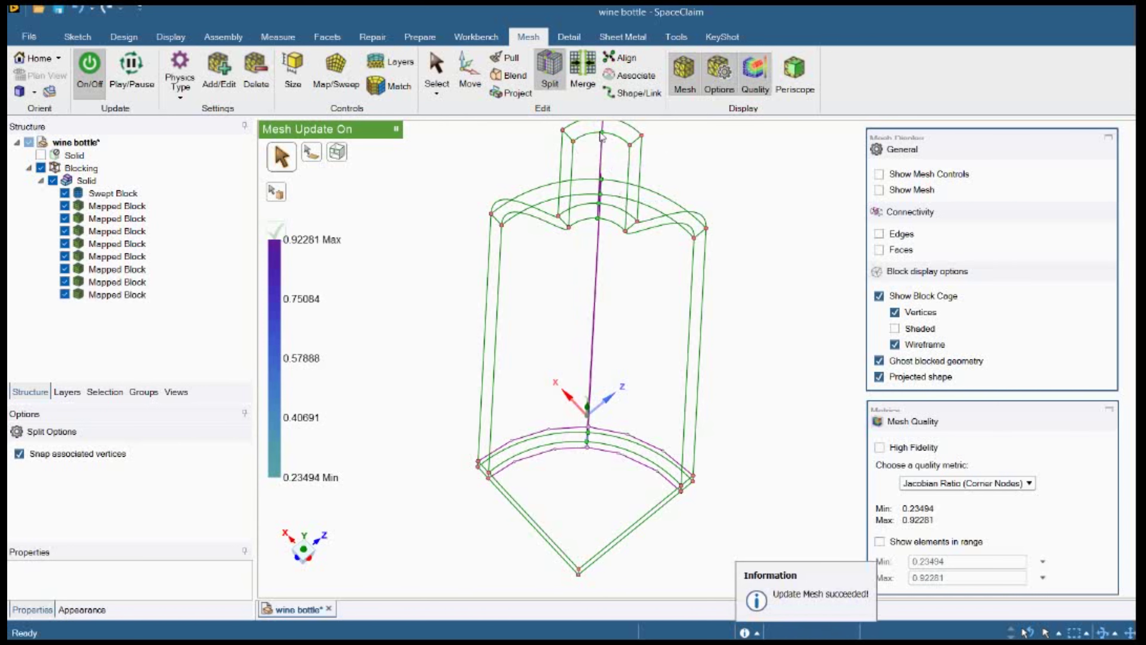
Split the swept base block diagonally from the midpoint vertex of its arc to the corner vertex at the bottle's axis
{"action": "middle_click_drag", "start_coordinate": [616, 448], "coordinate": [606, 417]}
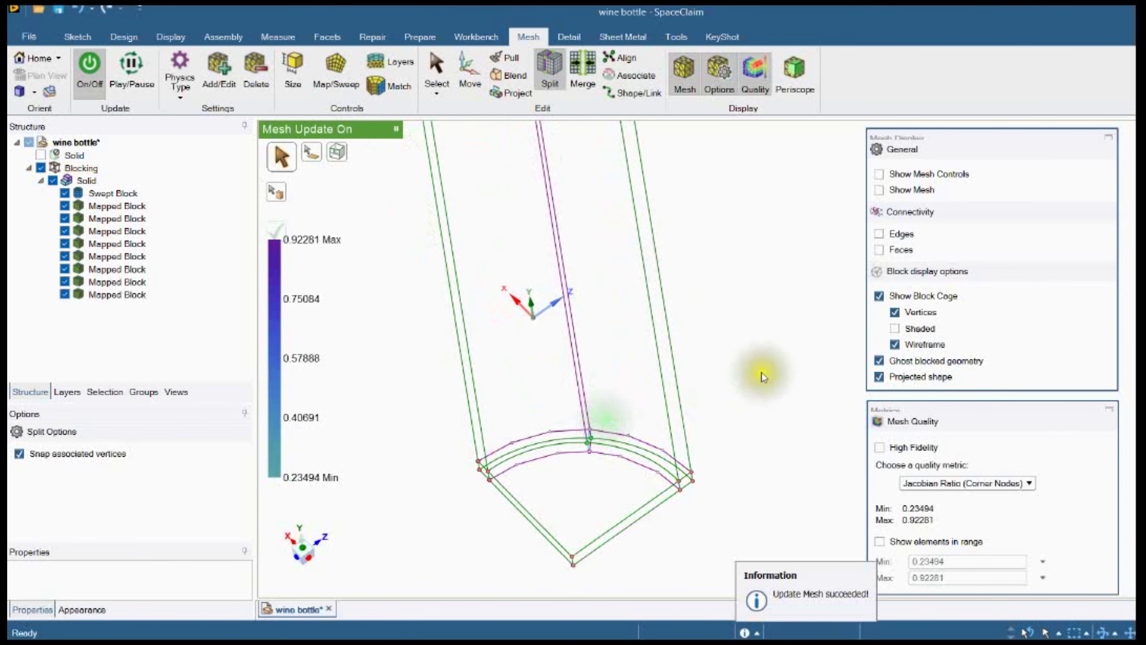
{"action": "middle_click_drag", "start_coordinate": [586, 466], "coordinate": [582, 404]}
{"action": "scroll", "coordinate": [583, 346], "scroll_direction": "up", "scroll_amount": 4}
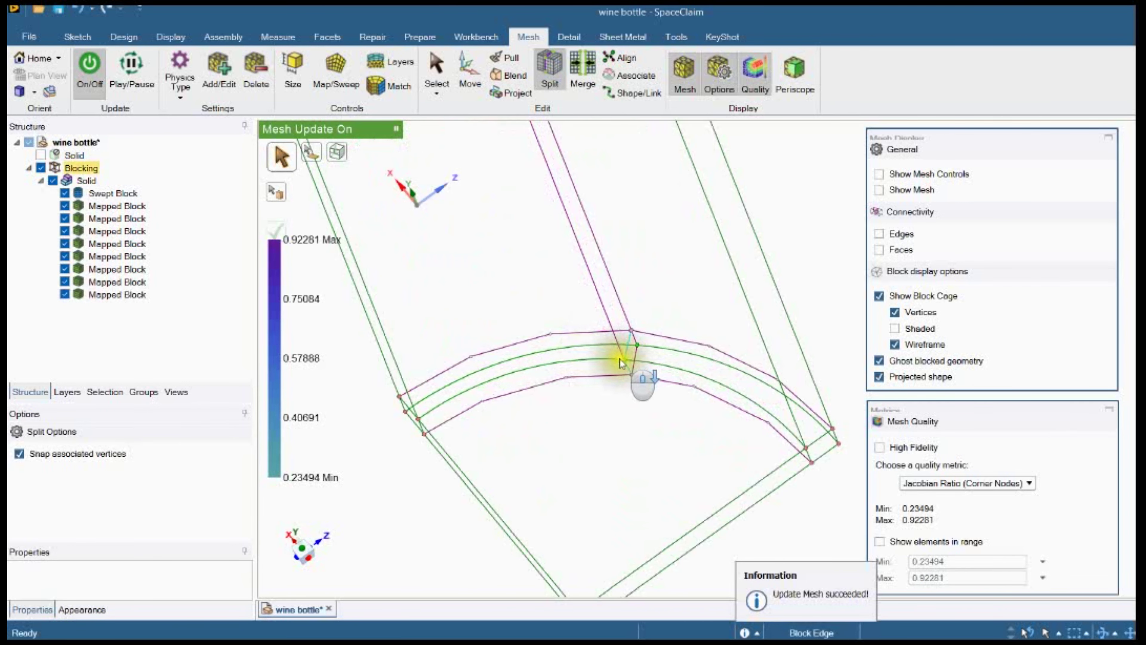
{"action": "left_click", "coordinate": [623, 356]}
{"action": "scroll", "coordinate": [623, 357], "scroll_direction": "up", "scroll_amount": 3}
{"action": "scroll", "coordinate": [602, 478], "scroll_direction": "down", "scroll_amount": 3}
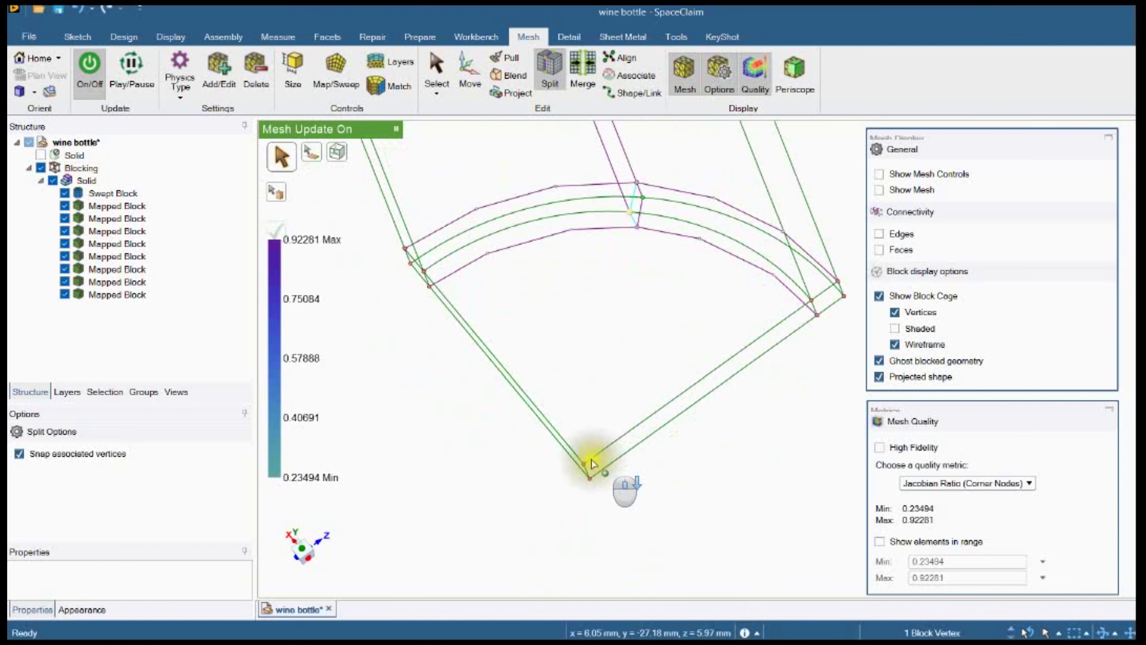
{"action": "left_click", "coordinate": [585, 464]}
{"action": "middle_click_drag", "start_coordinate": [558, 463], "coordinate": [559, 467]}
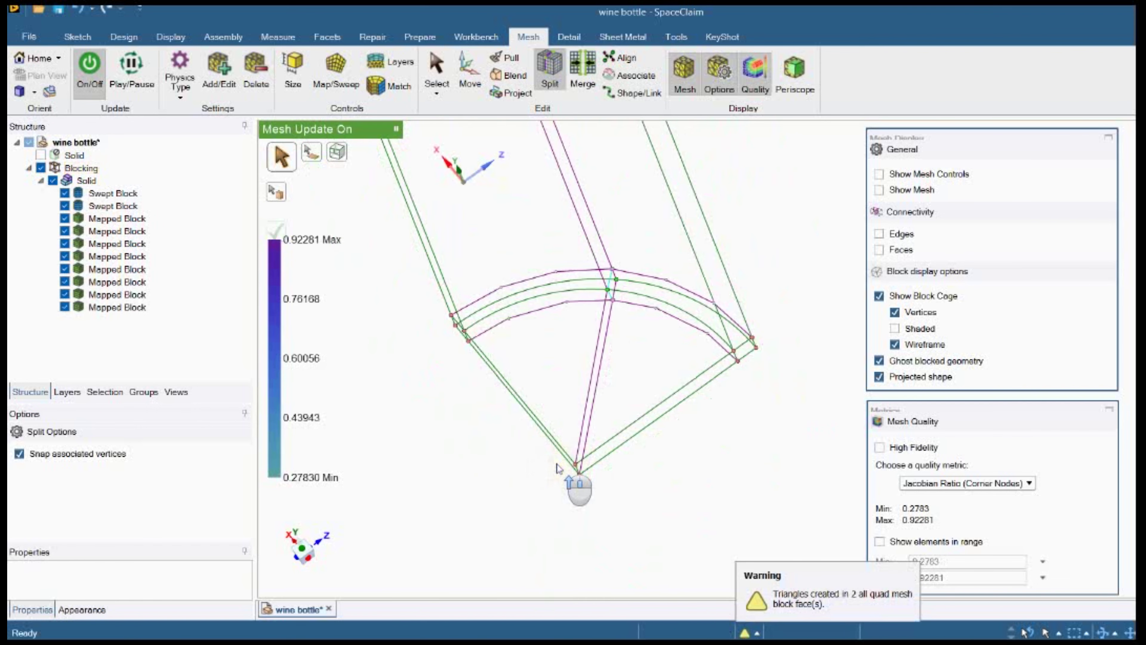
Pause the mesh update and split the base's diagonal edge and both straight radial edges at 50 %
{"action": "left_click", "coordinate": [398, 129]}
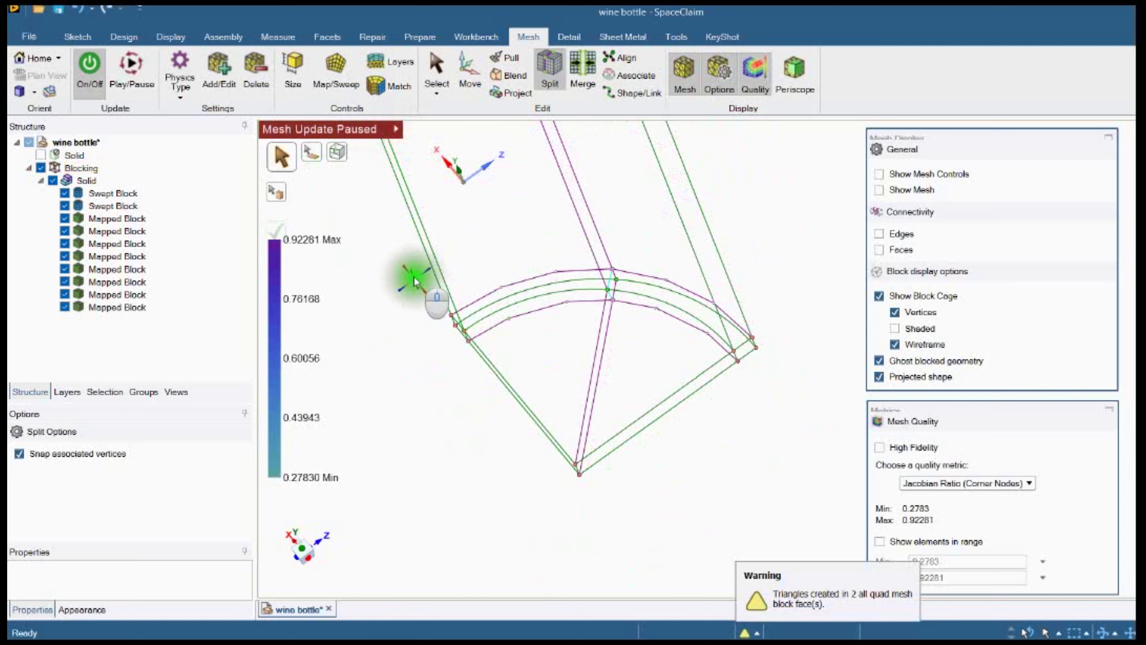
{"action": "middle_click_drag", "start_coordinate": [414, 277], "coordinate": [693, 349]}
{"action": "scroll", "coordinate": [479, 538], "scroll_direction": "up", "scroll_amount": 3}
{"action": "scroll", "coordinate": [517, 375], "scroll_direction": "up", "scroll_amount": 2}
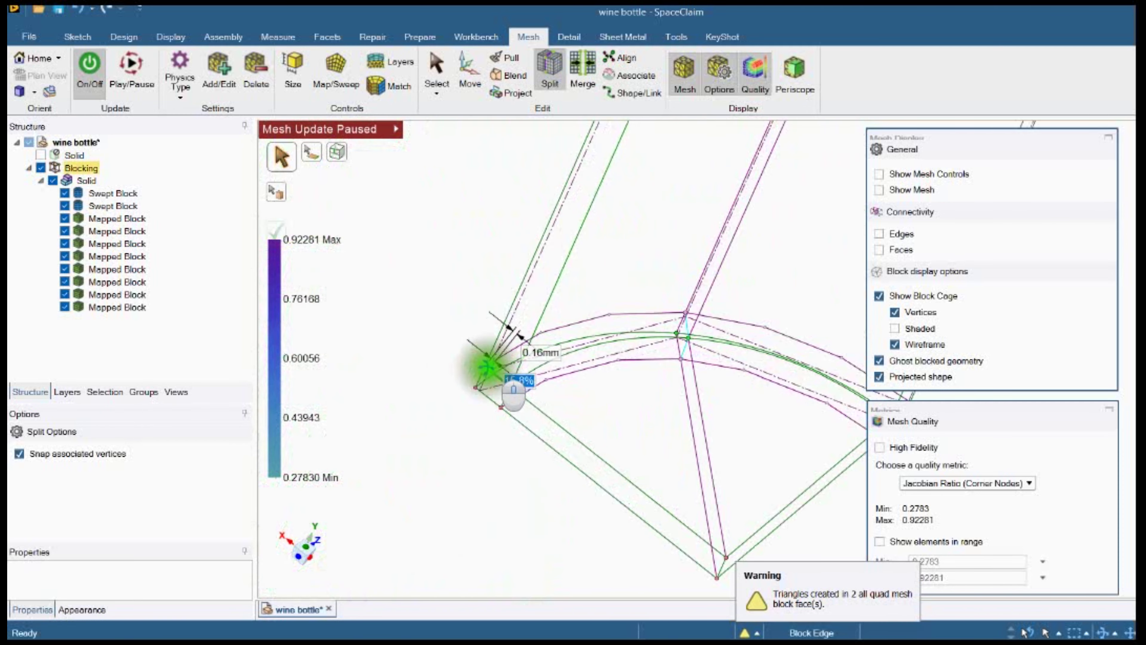
{"action": "middle_click_drag", "start_coordinate": [486, 366], "coordinate": [443, 336]}
{"action": "scroll", "coordinate": [447, 343], "scroll_direction": "down", "scroll_amount": 3}
{"action": "middle_click_drag", "start_coordinate": [518, 462], "coordinate": [522, 530]}
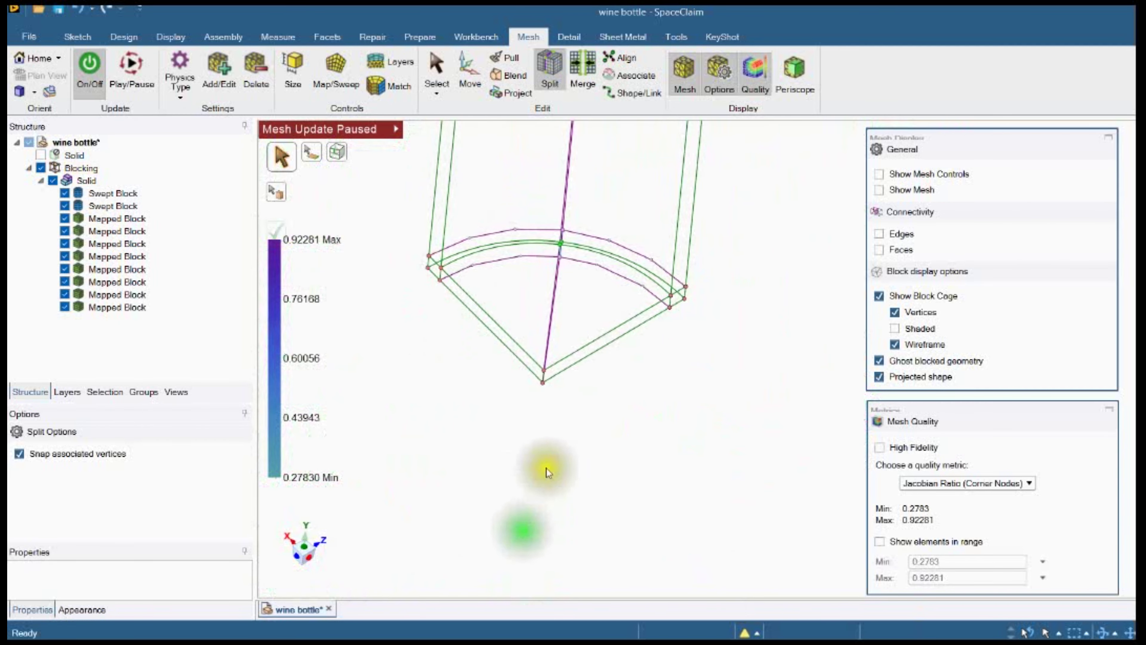
{"action": "left_click", "coordinate": [604, 337]}
{"action": "middle_click_drag", "start_coordinate": [558, 321], "coordinate": [550, 297]}
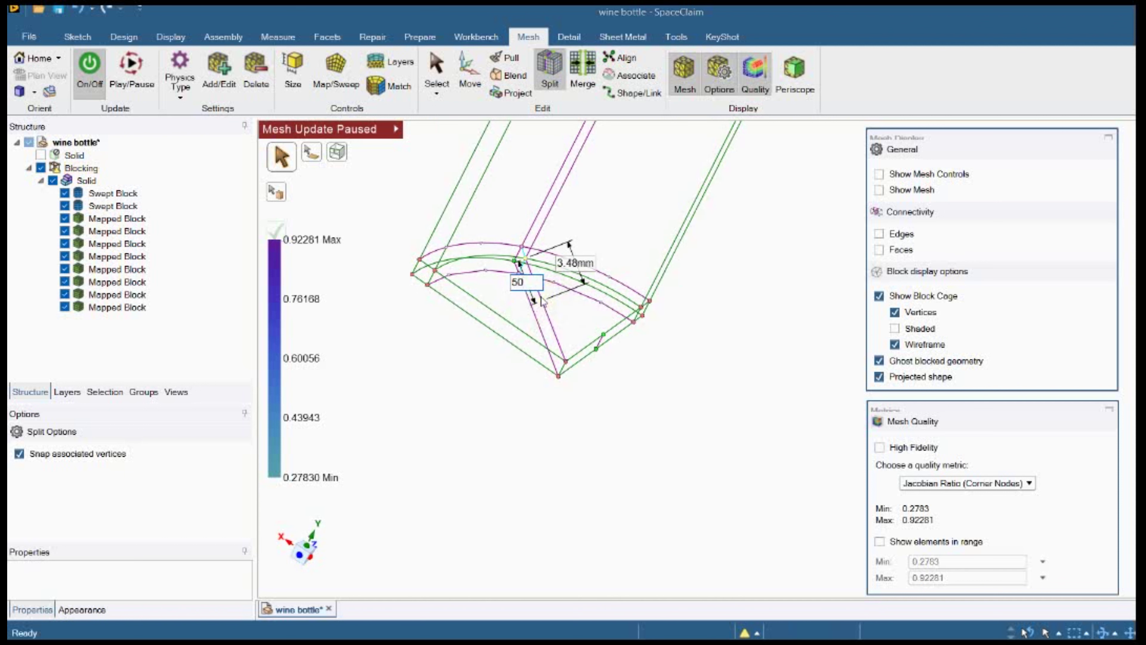
{"action": "left_click", "coordinate": [497, 307]}
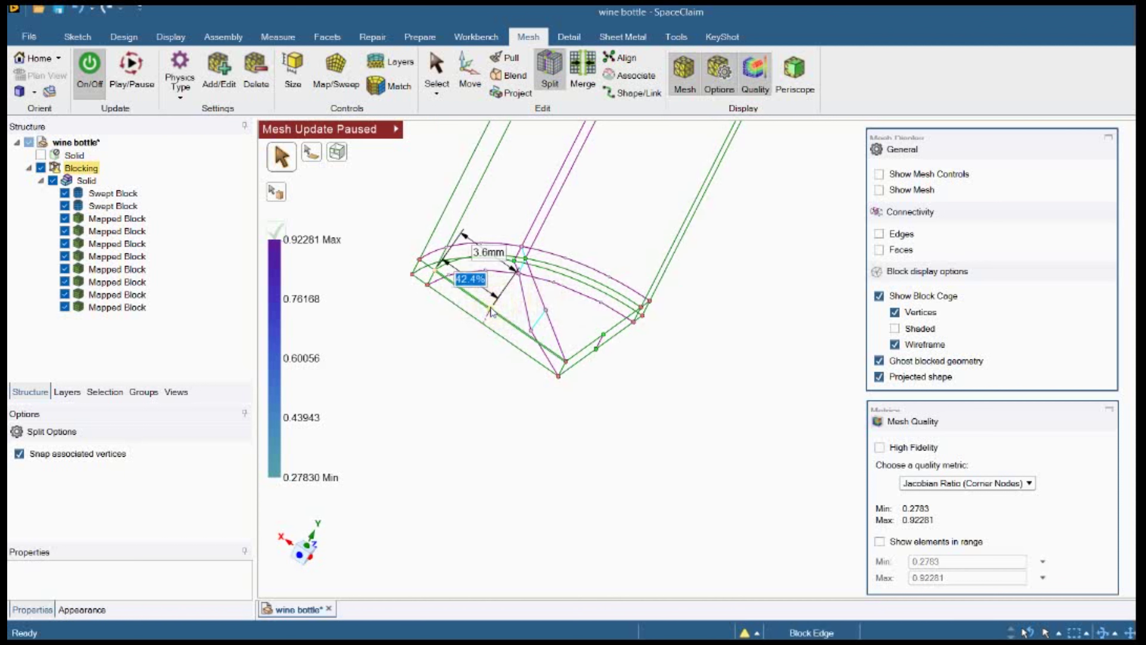
{"action": "type", "text": "50"}
Split the base block between the midpoint vertices of the diagonal edge and the straight edge along Z
{"action": "middle_click_drag", "start_coordinate": [408, 402], "coordinate": [410, 407]}
{"action": "left_click", "coordinate": [303, 544]}
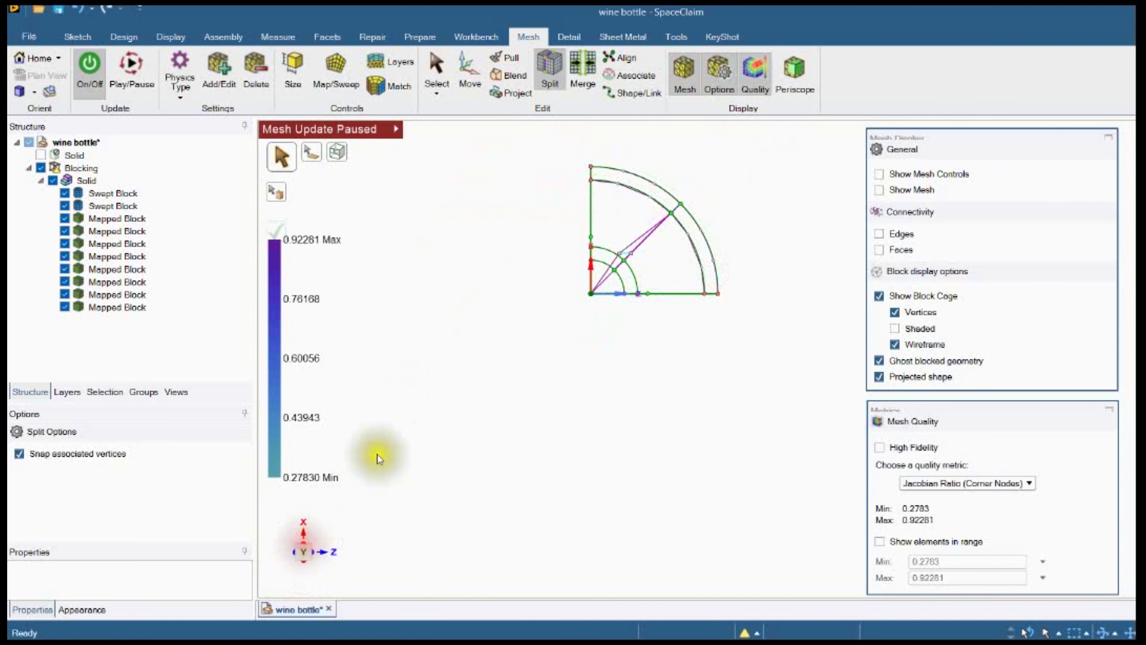
{"action": "scroll", "coordinate": [638, 356], "scroll_direction": "down", "scroll_amount": 2}
{"action": "scroll", "coordinate": [640, 360], "scroll_direction": "up", "scroll_amount": 3}
{"action": "middle_click_drag", "start_coordinate": [639, 356], "coordinate": [479, 460]}
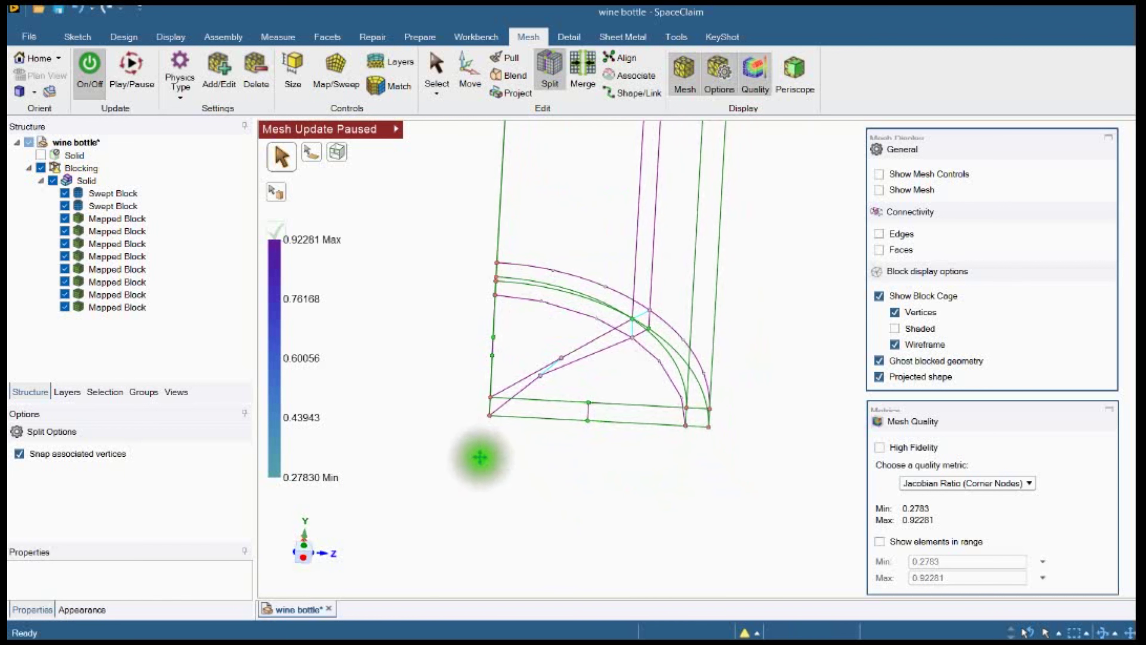
{"action": "scroll", "coordinate": [556, 373], "scroll_direction": "down", "scroll_amount": 3}
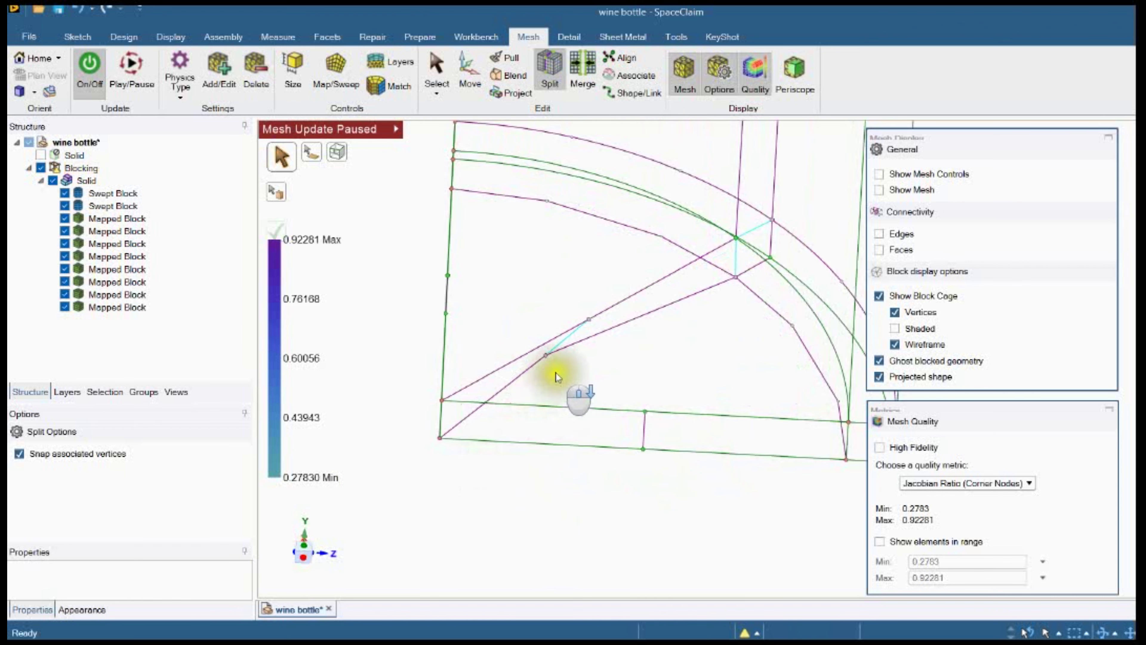
{"action": "left_click", "coordinate": [590, 319]}
{"action": "left_click", "coordinate": [646, 409]}
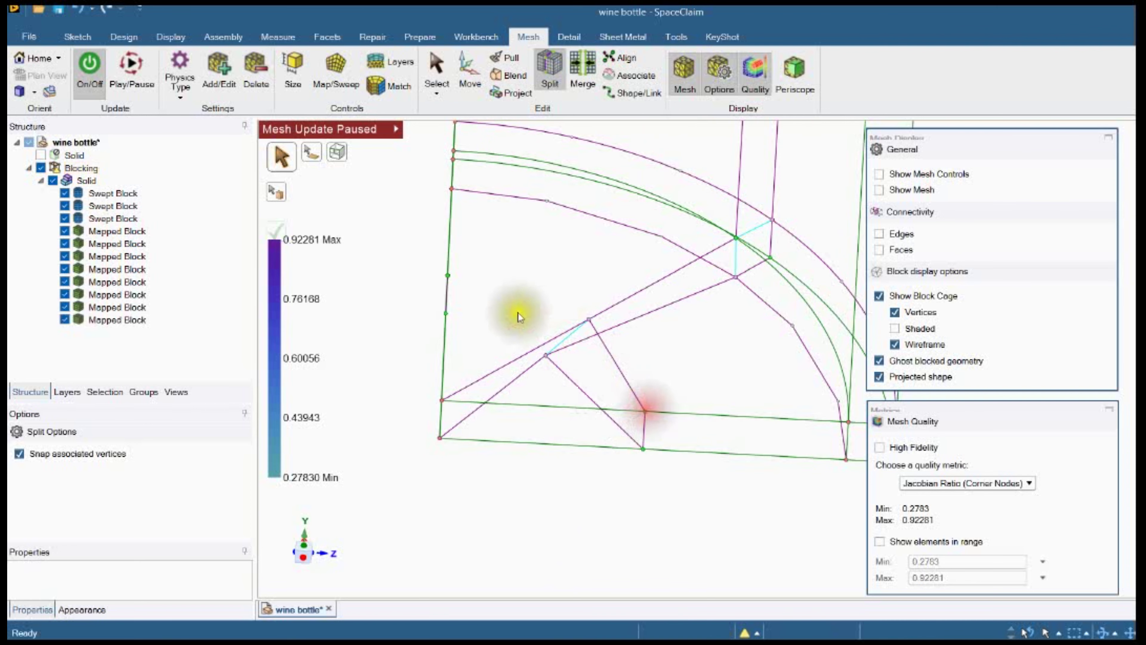
Split the other base block between the midpoint vertices of the straight edge along X and the diagonal edge
{"action": "left_click", "coordinate": [448, 275]}
{"action": "middle_click_drag", "start_coordinate": [486, 287], "coordinate": [536, 276]}
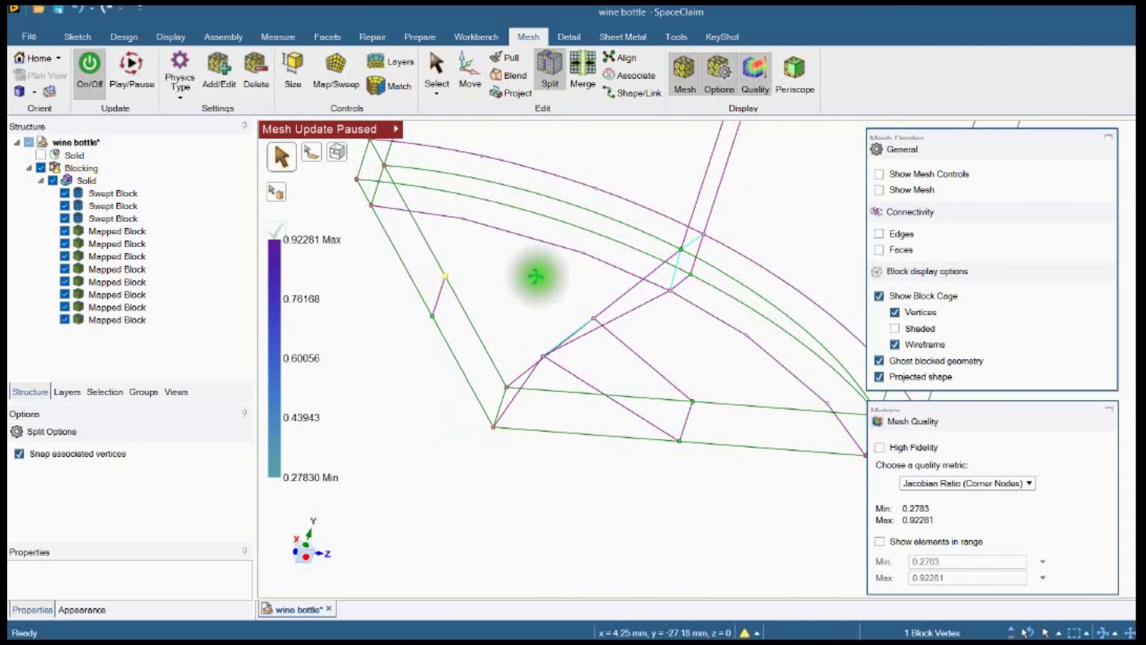
{"action": "left_click", "coordinate": [596, 316]}
{"action": "middle_click_drag", "start_coordinate": [596, 316], "coordinate": [501, 384]}
Move the off-line inner vertex of the base about 0.84 mm along Z onto the diagonal, viewing the blocking along Y
{"action": "scroll", "coordinate": [501, 384], "scroll_direction": "down", "scroll_amount": 5}
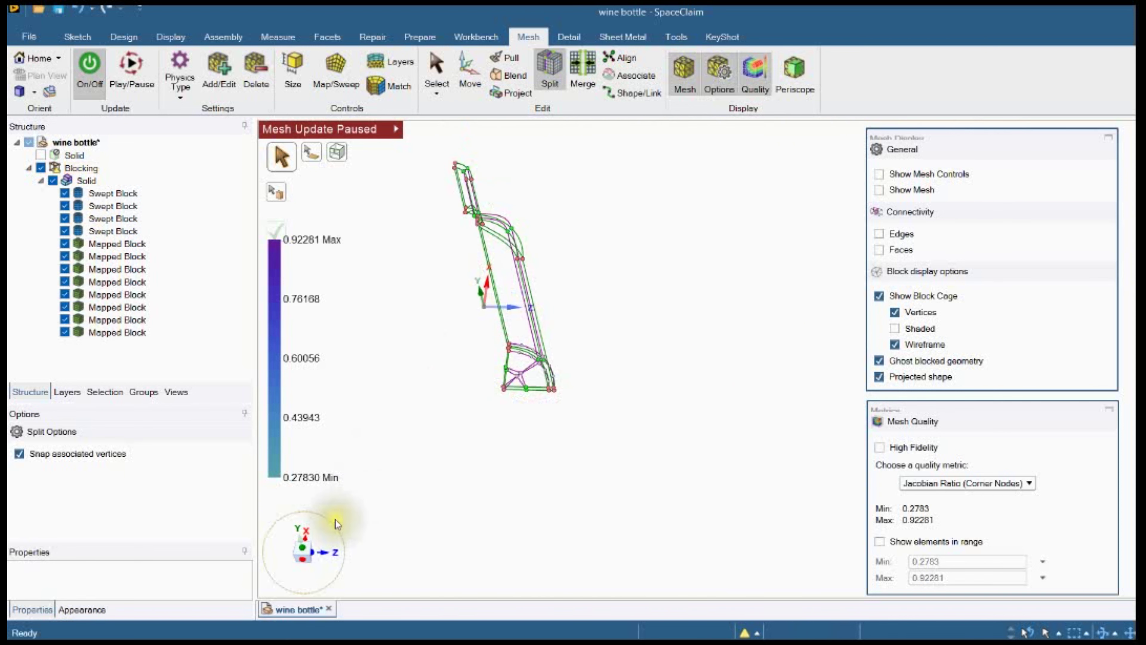
{"action": "scroll", "coordinate": [397, 389], "scroll_direction": "up", "scroll_amount": 5}
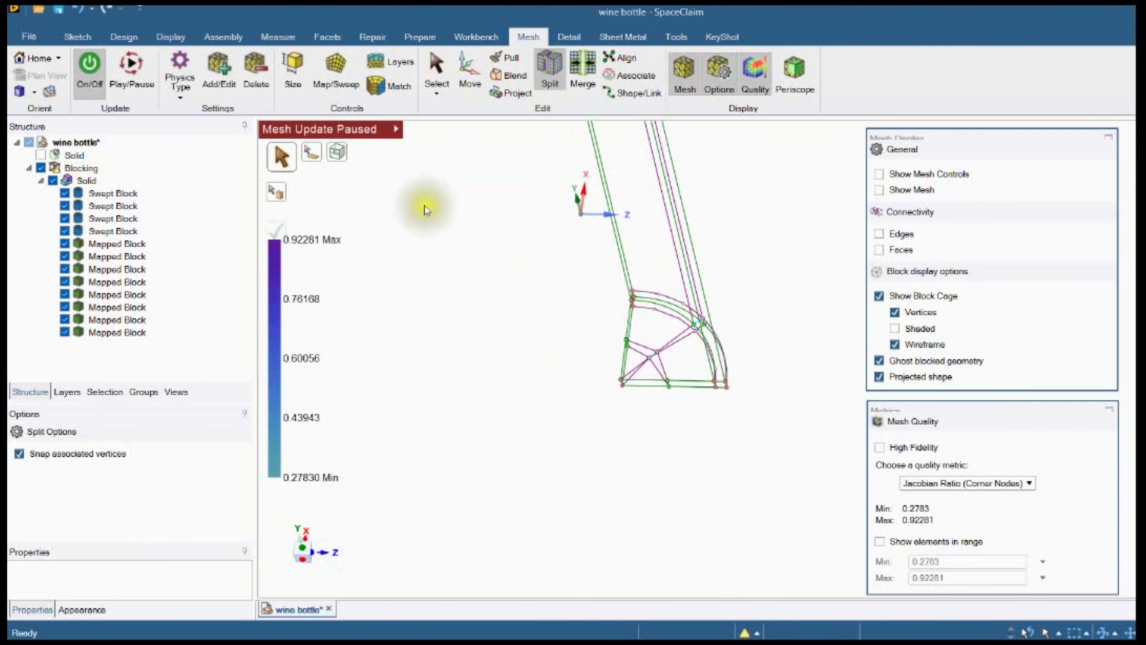
{"action": "left_click", "coordinate": [465, 72]}
{"action": "middle_click_drag", "start_coordinate": [493, 267], "coordinate": [475, 527]}
{"action": "left_click", "coordinate": [307, 551]}
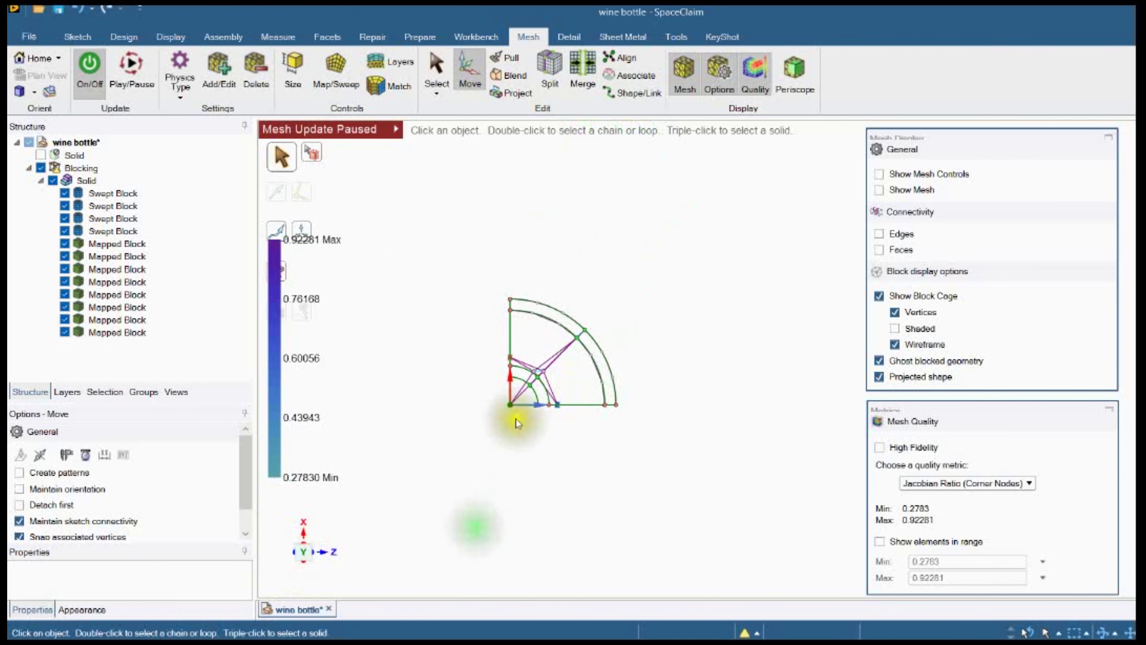
{"action": "scroll", "coordinate": [530, 392], "scroll_direction": "down", "scroll_amount": 5}
{"action": "scroll", "coordinate": [585, 306], "scroll_direction": "up", "scroll_amount": 3}
{"action": "left_click", "coordinate": [524, 273]}
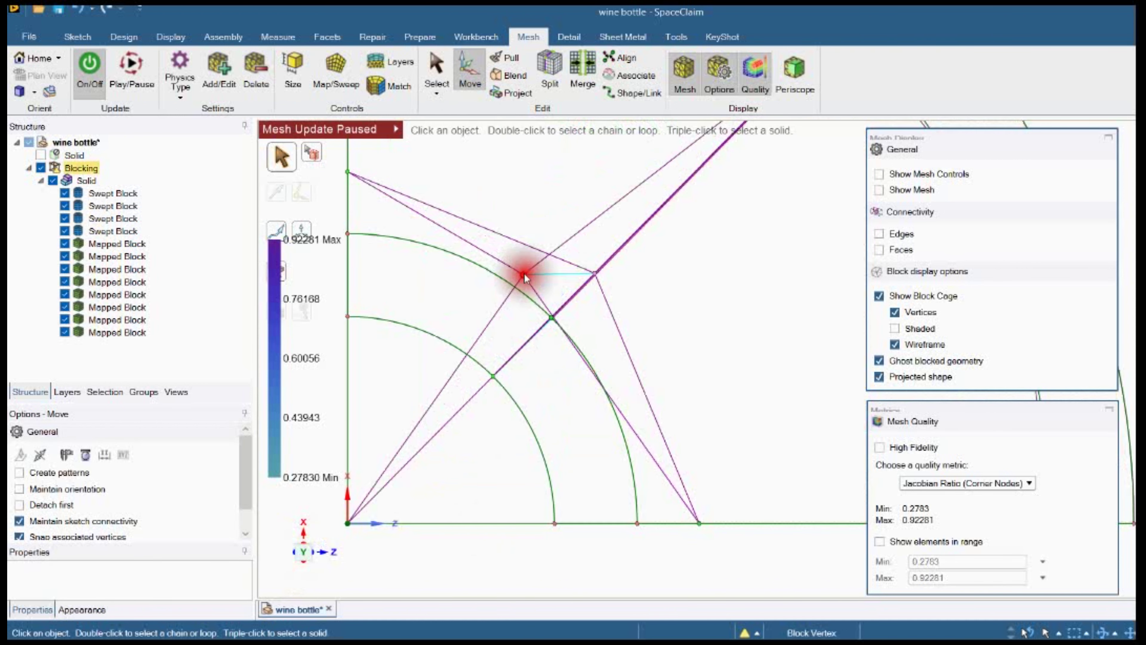
{"action": "left_click_drag", "start_coordinate": [594, 275], "coordinate": [664, 271]}
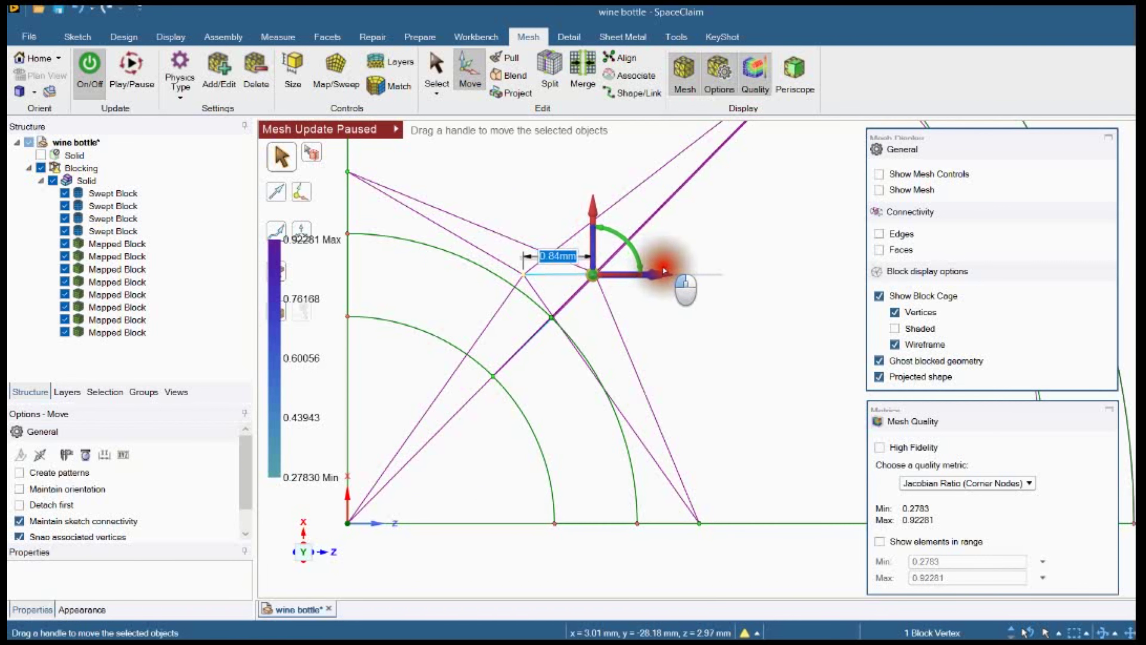
{"action": "scroll", "coordinate": [653, 276], "scroll_direction": "down", "scroll_amount": 3}
{"action": "scroll", "coordinate": [409, 449], "scroll_direction": "down", "scroll_amount": 3}
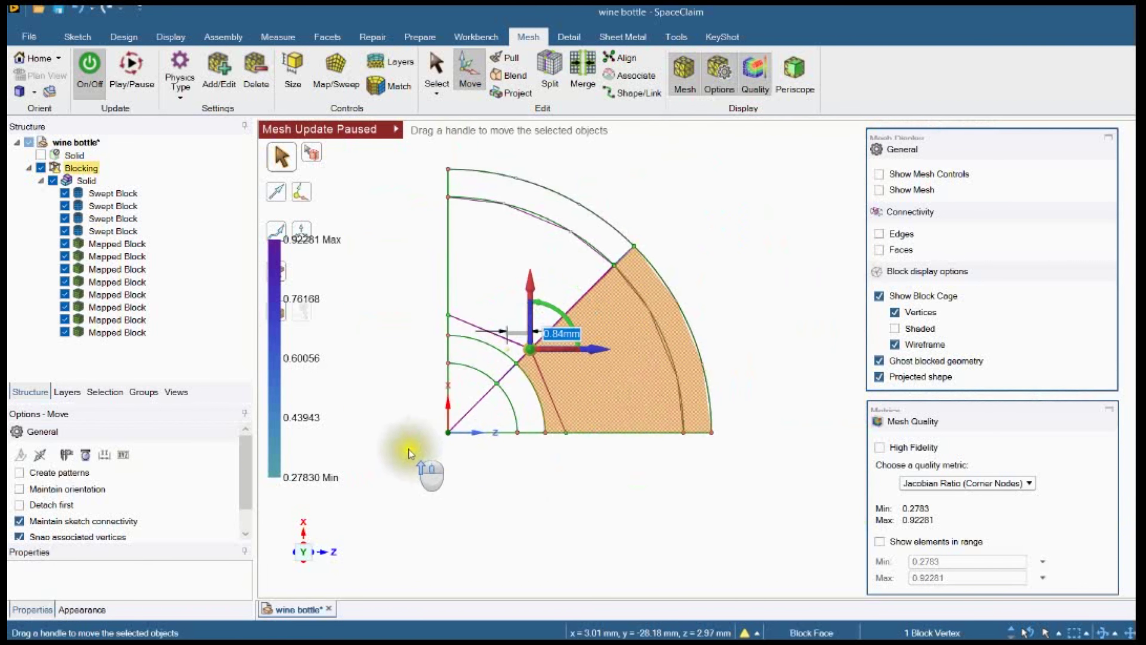
Resume the mesh update and display the mesh to examine the element quality on the bottle's base
{"action": "middle_click_drag", "start_coordinate": [433, 524], "coordinate": [461, 469]}
{"action": "scroll", "coordinate": [413, 531], "scroll_direction": "down", "scroll_amount": 2}
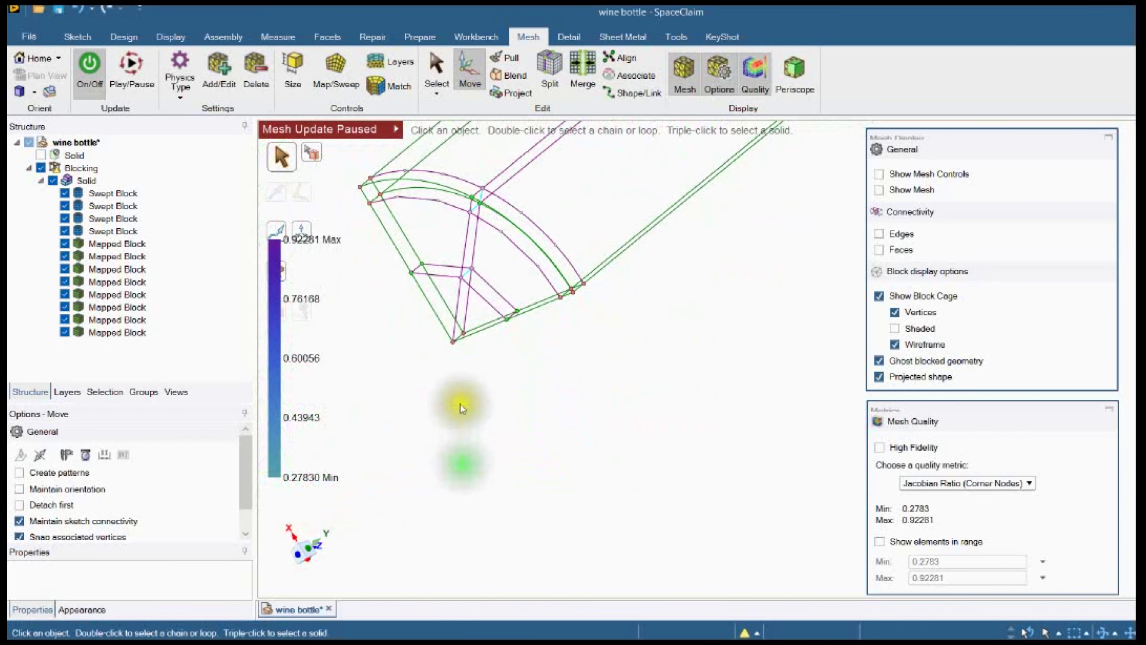
{"action": "middle_click_drag", "start_coordinate": [460, 404], "coordinate": [533, 498]}
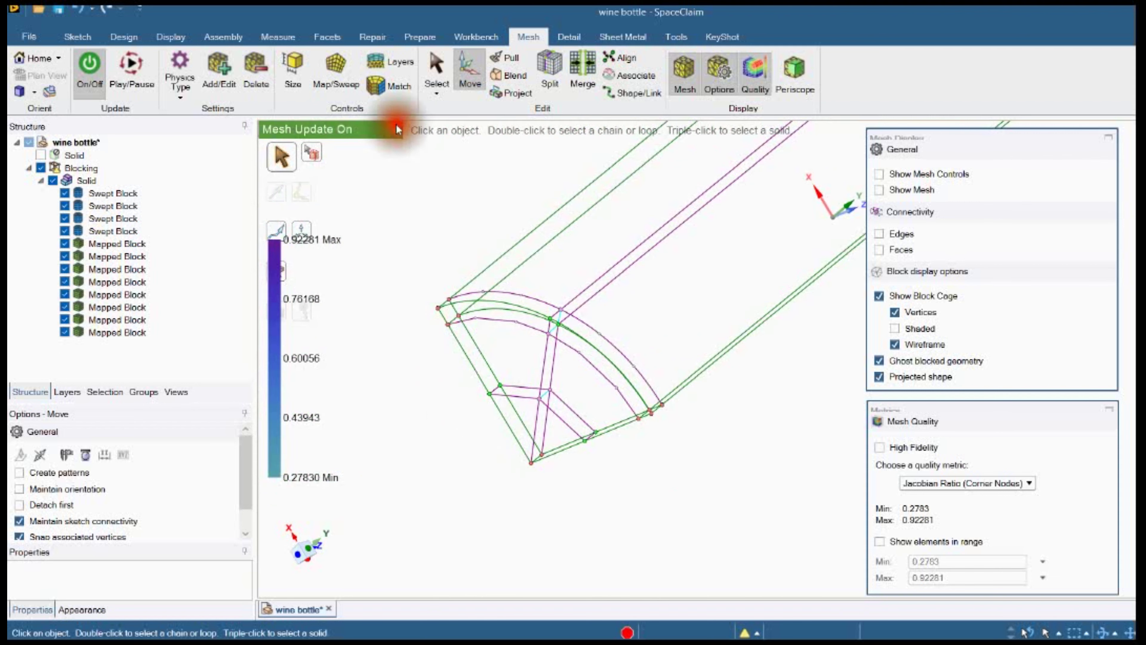
{"action": "middle_click_drag", "start_coordinate": [491, 363], "coordinate": [505, 420]}
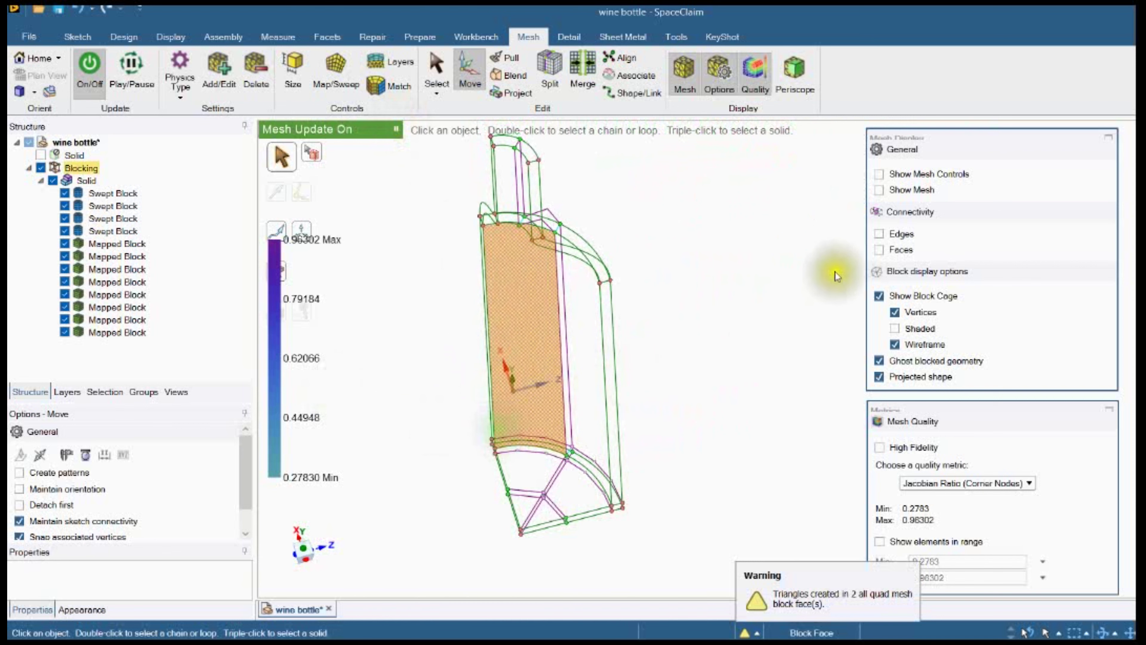
{"action": "left_click", "coordinate": [883, 193]}
{"action": "scroll", "coordinate": [512, 512], "scroll_direction": "up", "scroll_amount": 5}
{"action": "mouse_move", "coordinate": [512, 512]}
{"action": "middle_mouse_down"}
{"action": "mouse_move", "coordinate": [558, 542]}
{"action": "mouse_move", "coordinate": [627, 555]}
{"action": "mouse_move", "coordinate": [409, 481]}
{"action": "mouse_move", "coordinate": [548, 465]}
{"action": "mouse_move", "coordinate": [541, 456]}
{"action": "middle_mouse_up"}
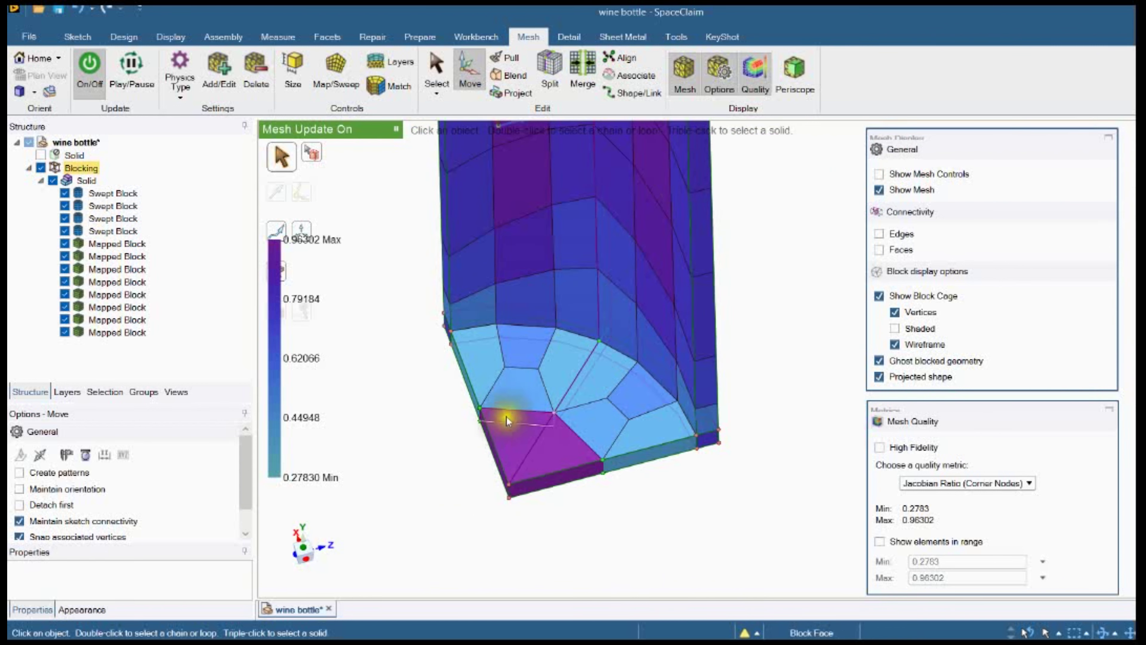
Turn the mesh display off so the base's block edges can be picked
{"action": "left_click", "coordinate": [884, 190]}
{"action": "mouse_move", "coordinate": [590, 375]}
{"action": "middle_mouse_down"}
{"action": "mouse_move", "coordinate": [584, 409]}
{"action": "mouse_move", "coordinate": [612, 383]}
{"action": "middle_mouse_up"}
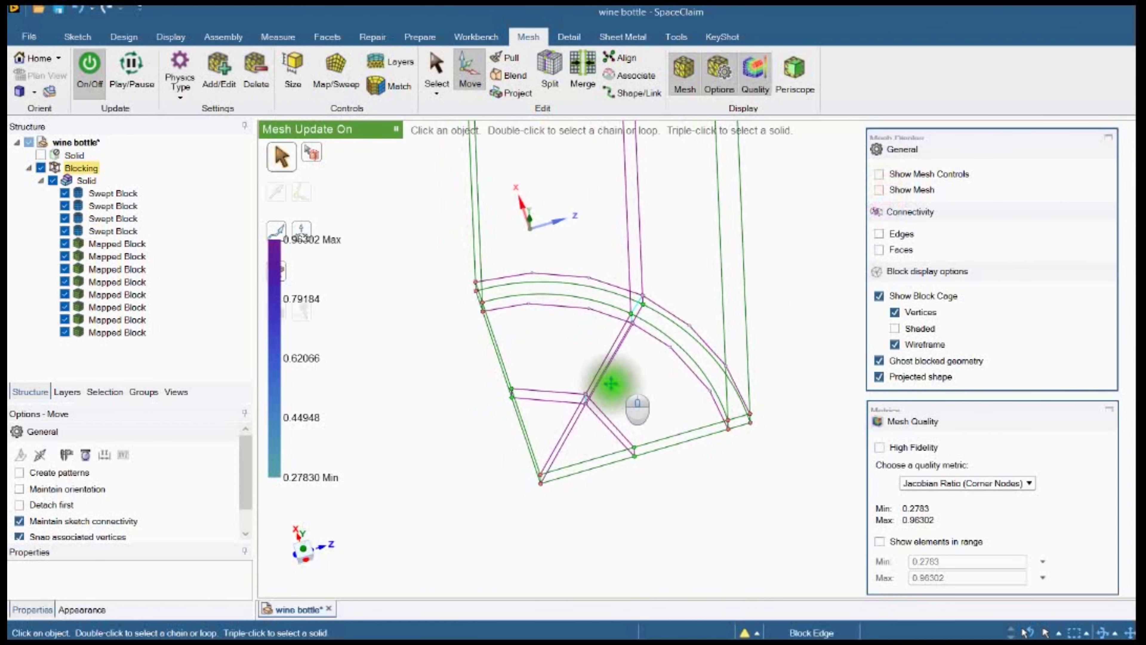
{"action": "left_click", "coordinate": [567, 388]}
{"action": "left_click", "coordinate": [479, 345]}
{"action": "middle_click_drag", "start_coordinate": [478, 345], "coordinate": [473, 371], "text": "shift"}
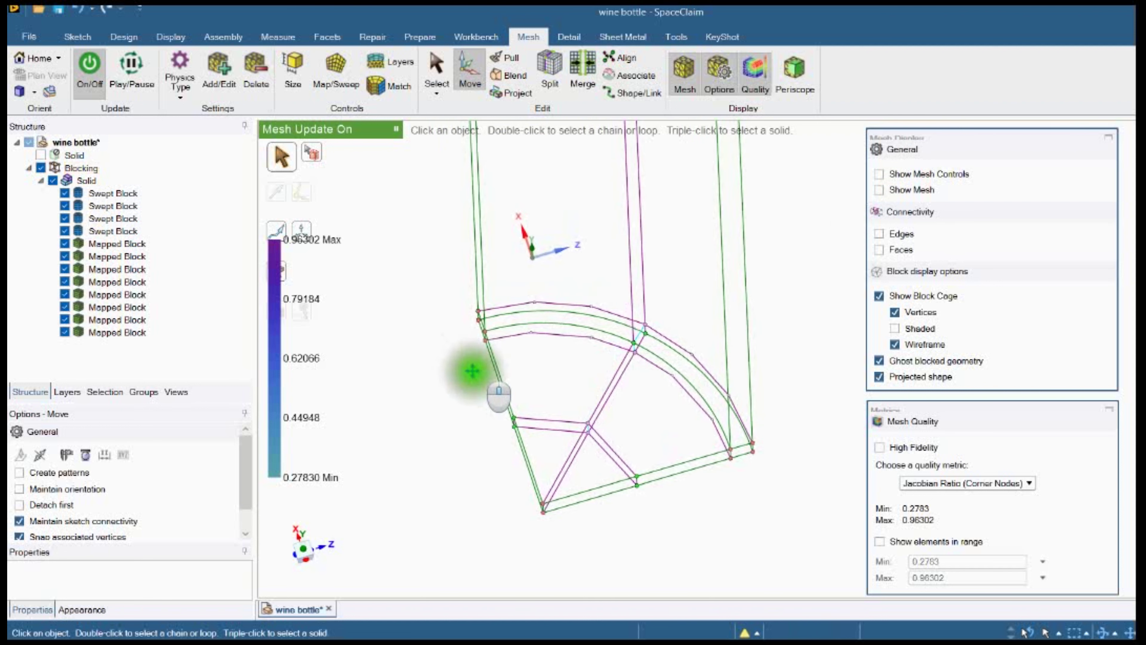
Merge the two triangular swept blocks at the inner corner of the bottle's base into a single block
{"action": "left_click", "coordinate": [583, 70]}
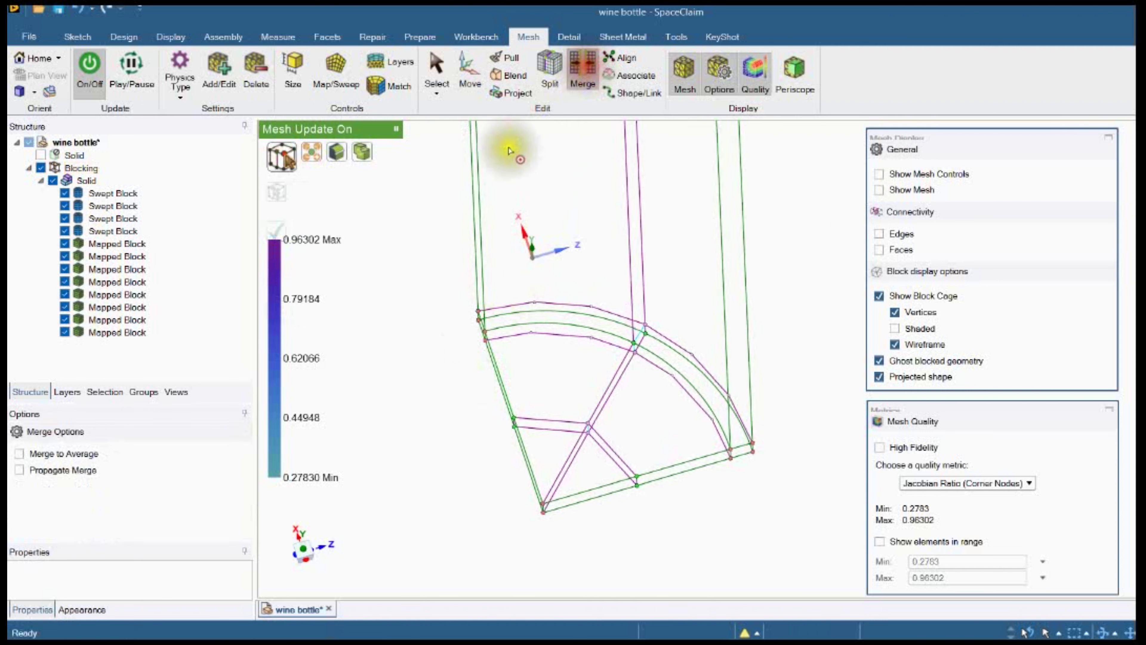
{"action": "left_click", "coordinate": [360, 157]}
{"action": "left_click", "coordinate": [518, 435]}
{"action": "left_click", "coordinate": [549, 441]}
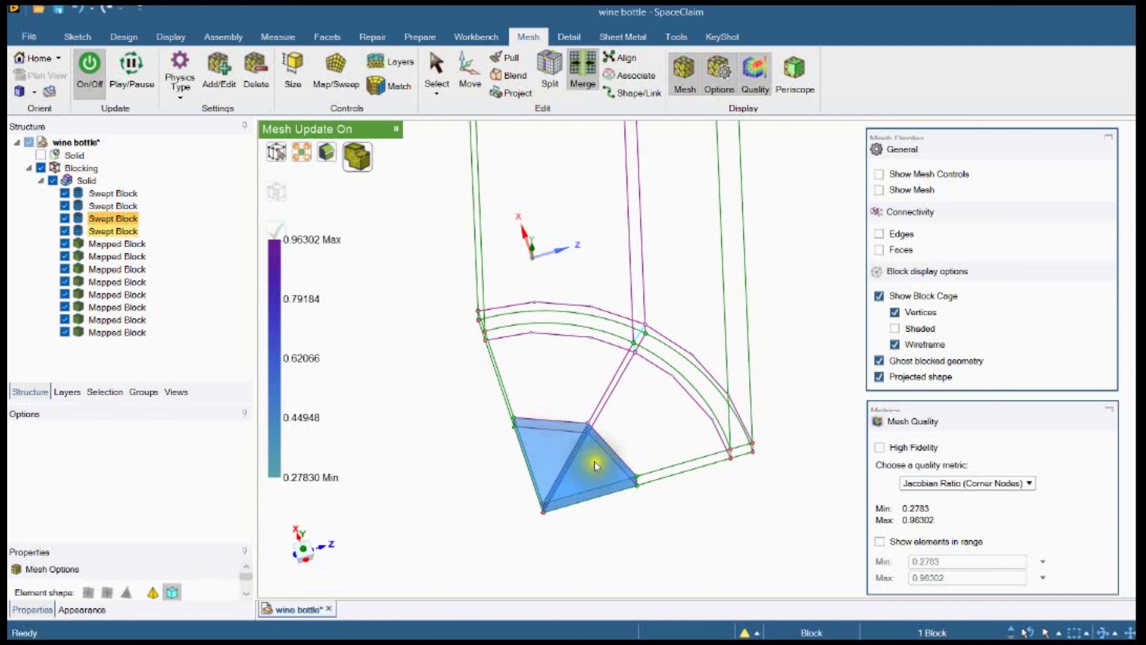
{"action": "left_click", "coordinate": [594, 462]}
{"action": "left_click", "coordinate": [280, 228]}
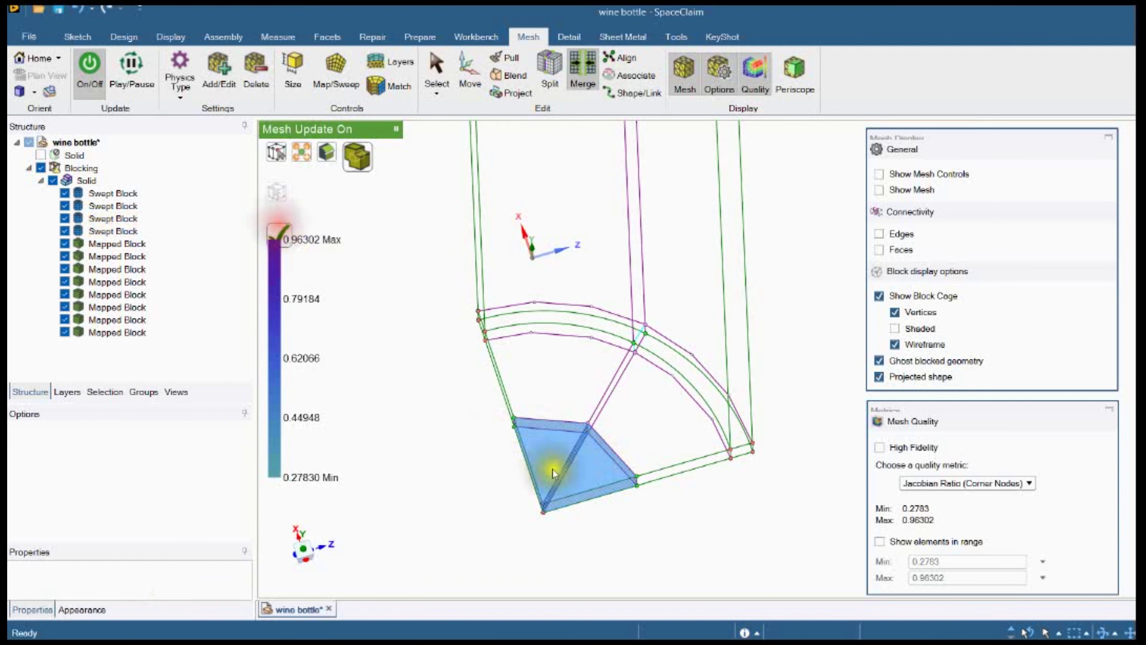
{"action": "left_click", "coordinate": [556, 457]}
{"action": "mouse_move", "coordinate": [578, 431]}
{"action": "middle_mouse_down"}
{"action": "mouse_move", "coordinate": [586, 493]}
{"action": "mouse_move", "coordinate": [589, 452]}
{"action": "middle_mouse_up"}
{"action": "middle_click_drag", "start_coordinate": [472, 427], "coordinate": [461, 454]}
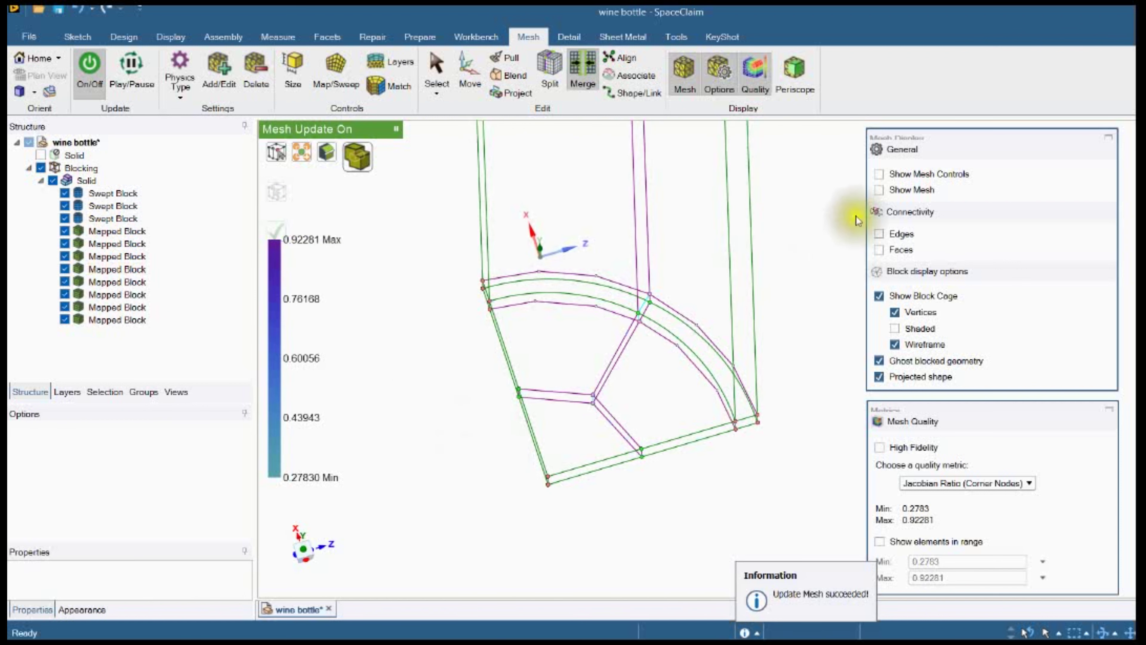
Show the mesh and examine the element quality on the merged base and the body wall
{"action": "left_click", "coordinate": [879, 191]}
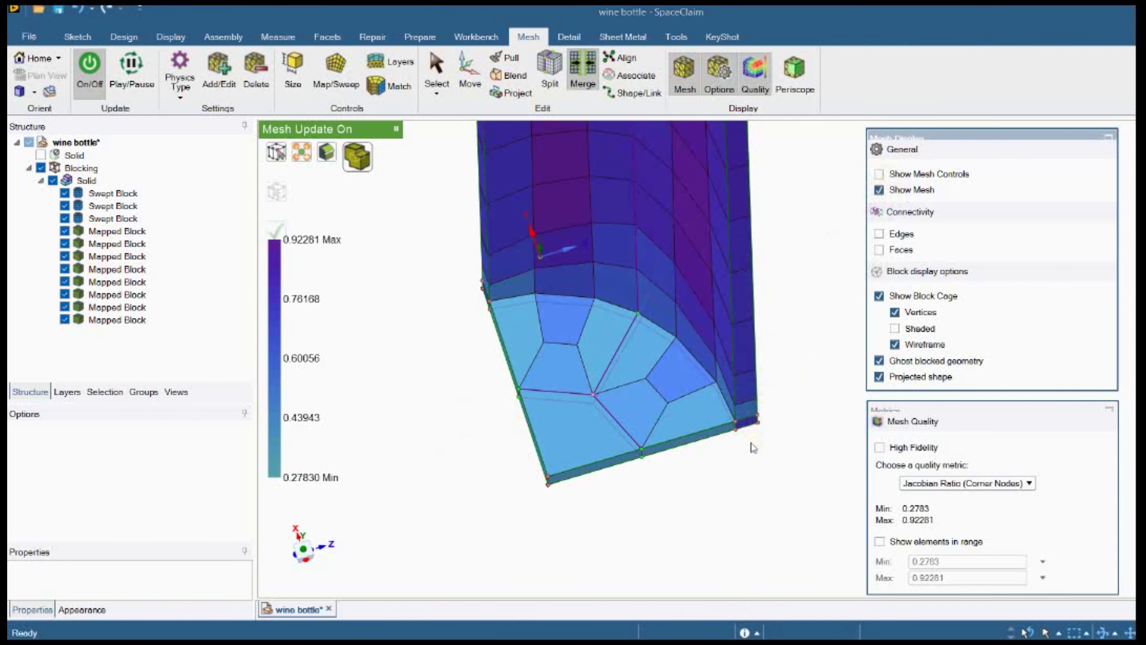
{"action": "scroll", "coordinate": [454, 456], "scroll_direction": "up", "scroll_amount": 3}
{"action": "middle_click_drag", "start_coordinate": [454, 422], "coordinate": [487, 460]}
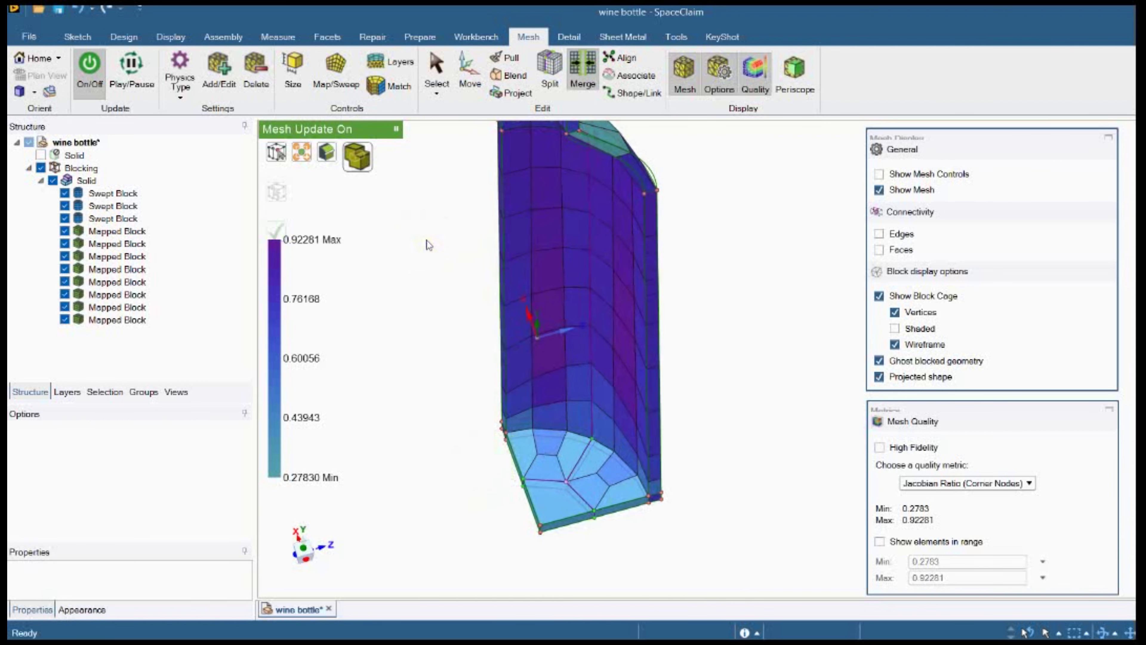
Apply mapped controls to the three inner faces of the bottle's base to convert their swept blocks to mapped blocks
{"action": "left_click", "coordinate": [333, 73]}
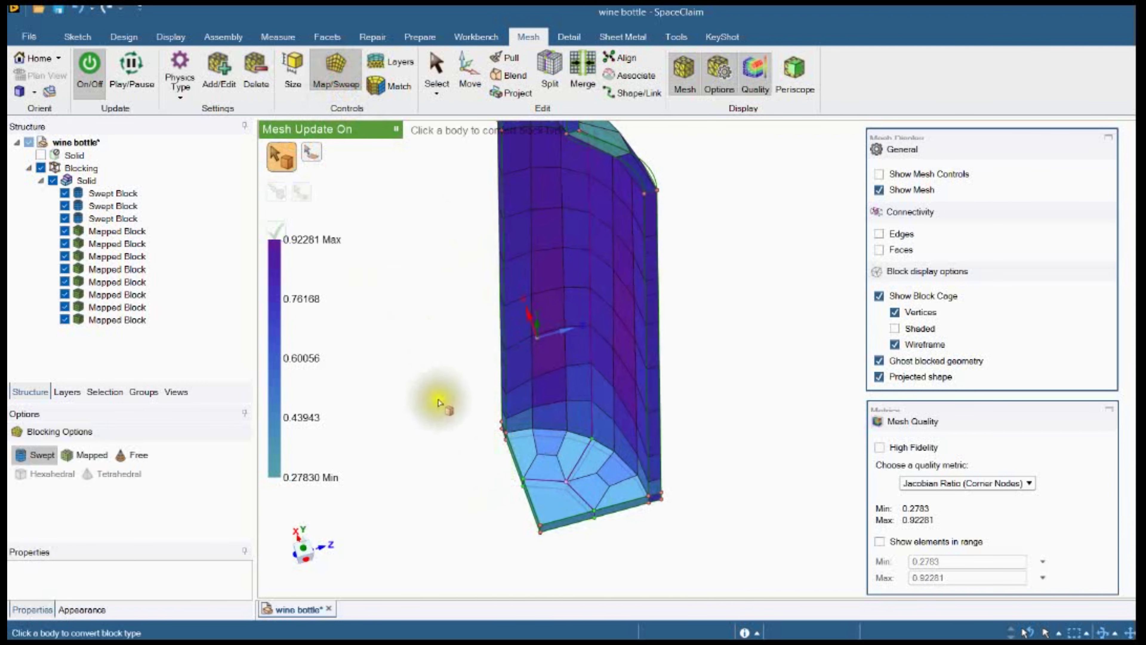
{"action": "middle_click_drag", "start_coordinate": [440, 401], "coordinate": [473, 363], "text": "shift"}
{"action": "left_click", "coordinate": [306, 156]}
{"action": "left_click", "coordinate": [555, 405]}
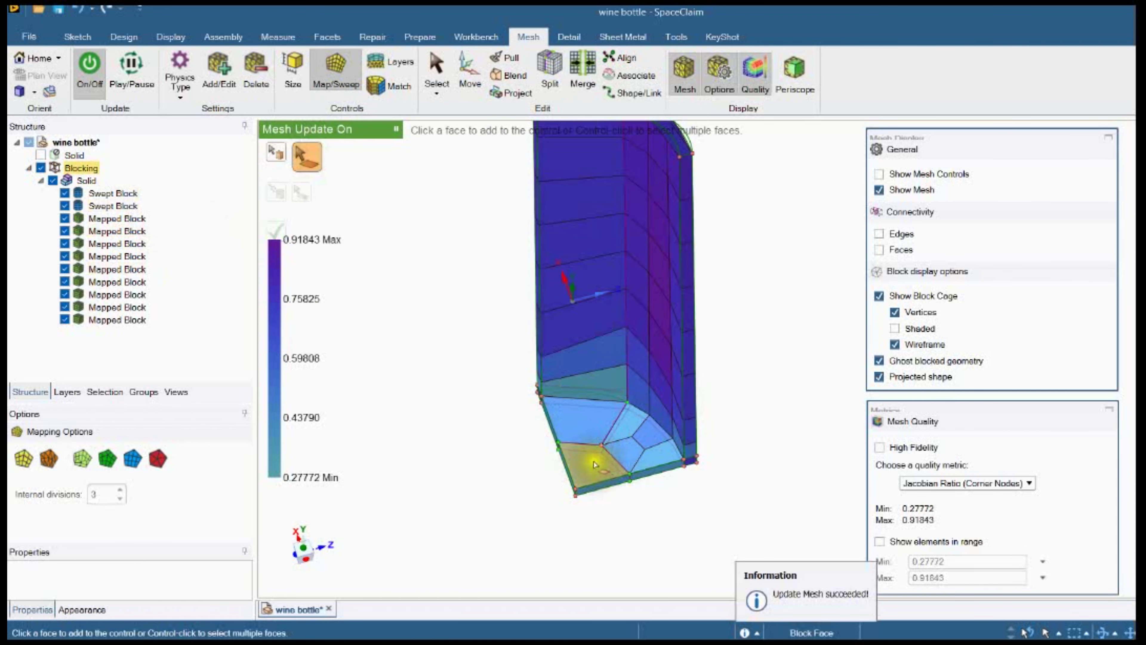
{"action": "left_click", "coordinate": [648, 452]}
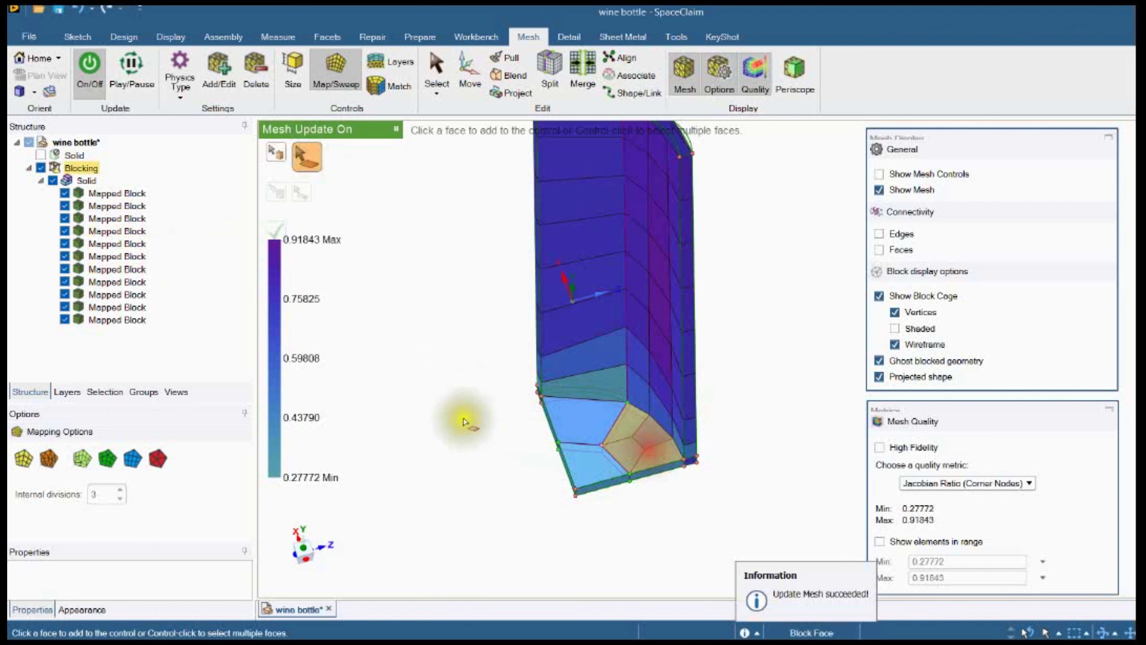
Set the outer half of the base's straight edge along X to 4 divisions without biasing, copied to parallel edges
{"action": "scroll", "coordinate": [474, 441], "scroll_direction": "up", "scroll_amount": 5}
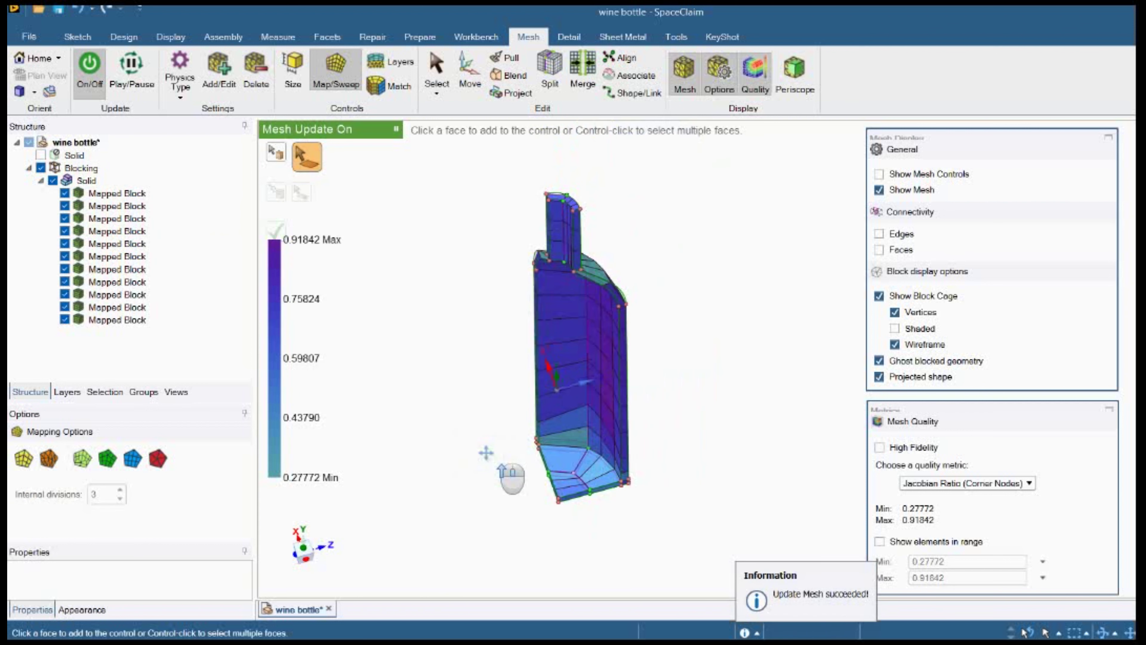
{"action": "middle_click_drag", "start_coordinate": [449, 381], "coordinate": [512, 389]}
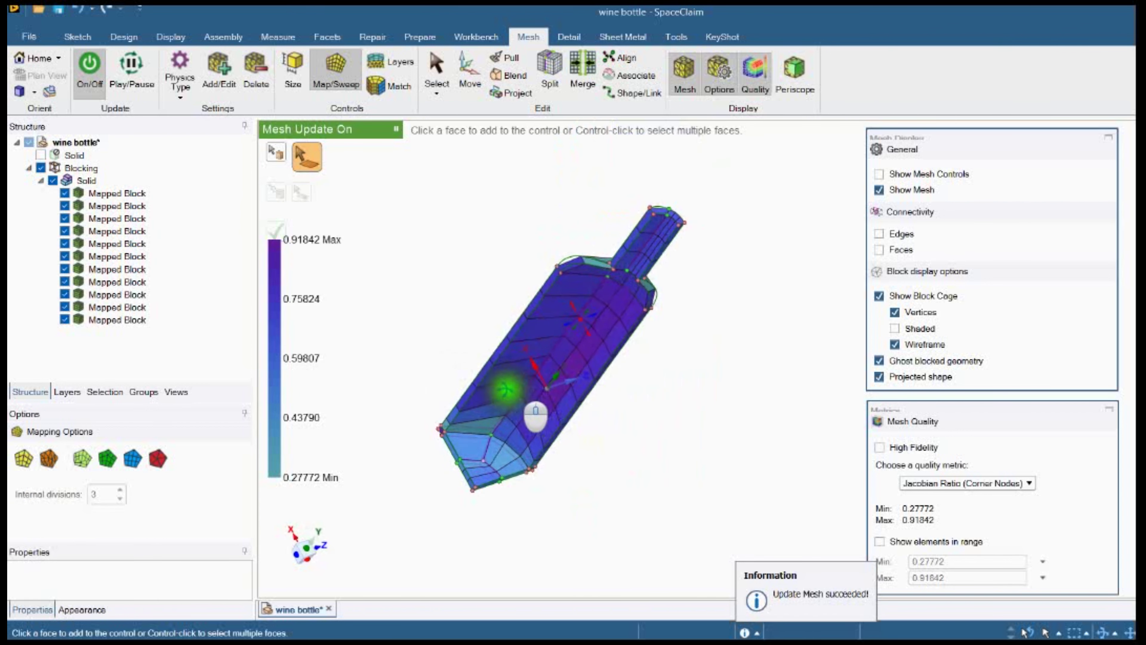
{"action": "scroll", "coordinate": [473, 476], "scroll_direction": "down", "scroll_amount": 5}
{"action": "middle_click_drag", "start_coordinate": [521, 496], "coordinate": [448, 449]}
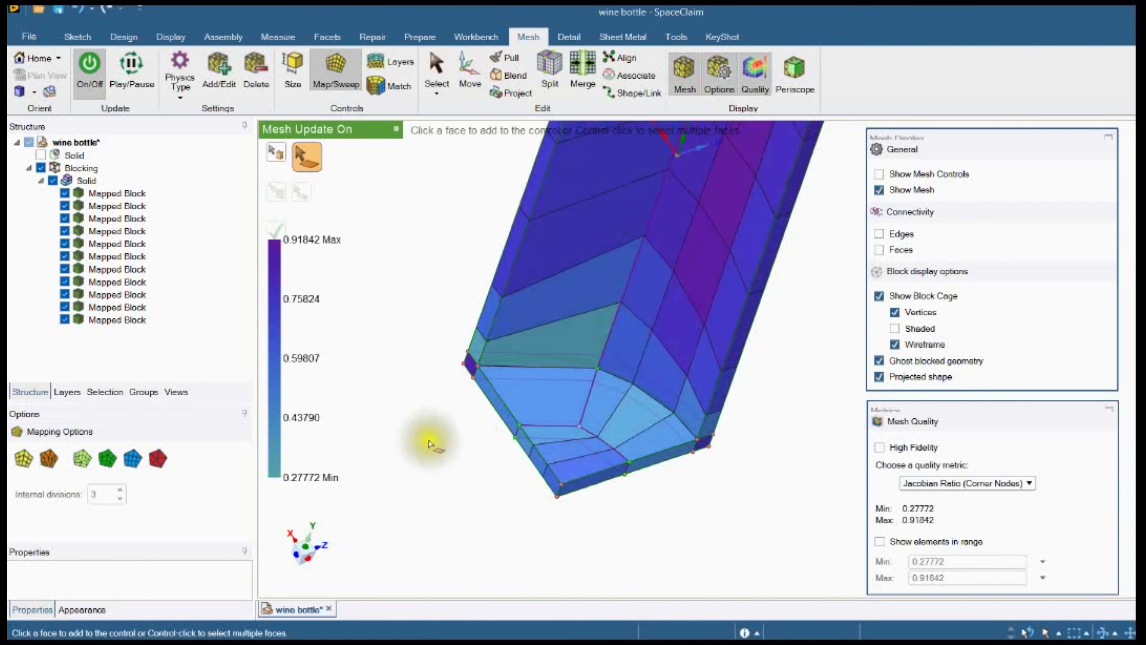
{"action": "left_click", "coordinate": [293, 81]}
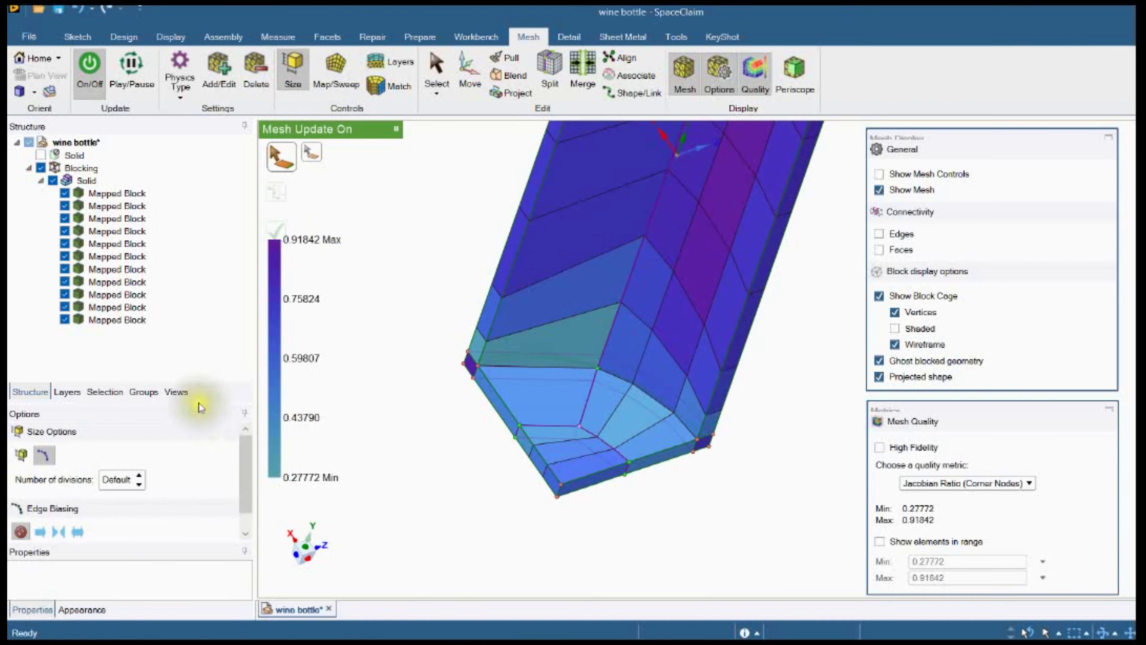
{"action": "left_click_drag", "start_coordinate": [199, 403], "coordinate": [198, 316]}
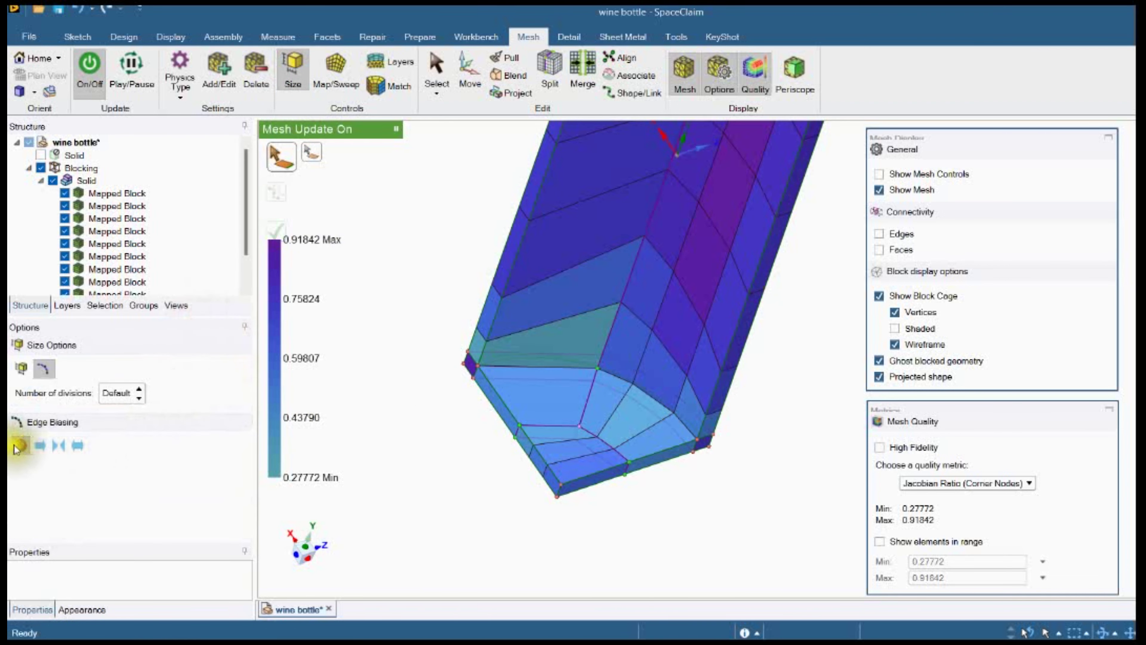
{"action": "left_click", "coordinate": [502, 398]}
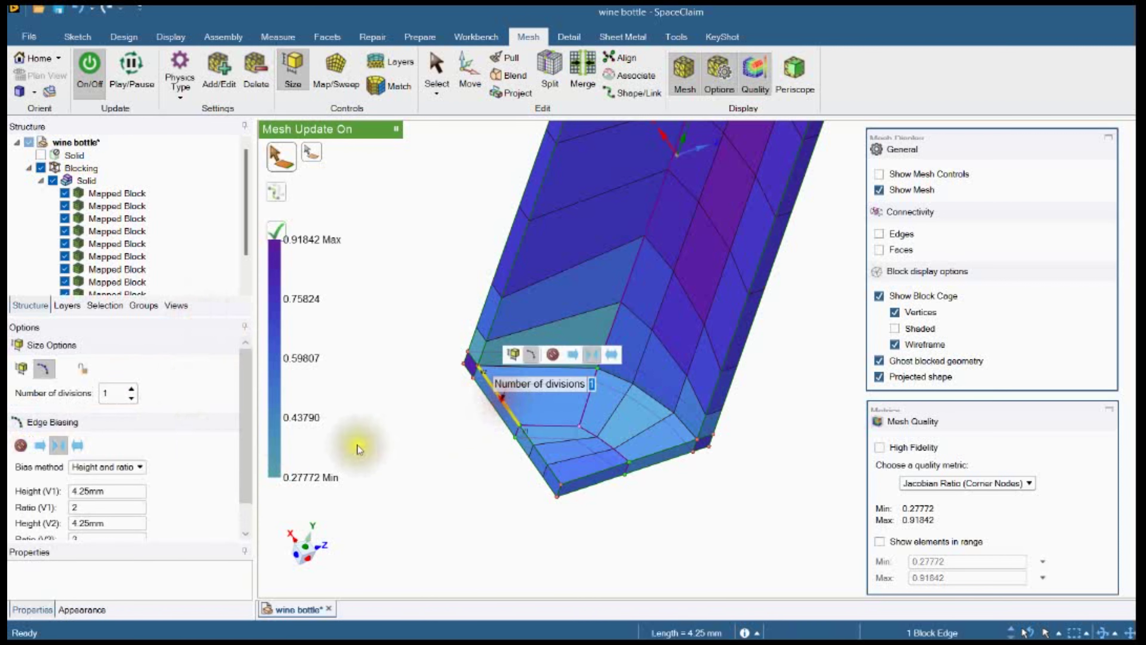
{"action": "left_click_drag", "start_coordinate": [244, 419], "coordinate": [247, 472]}
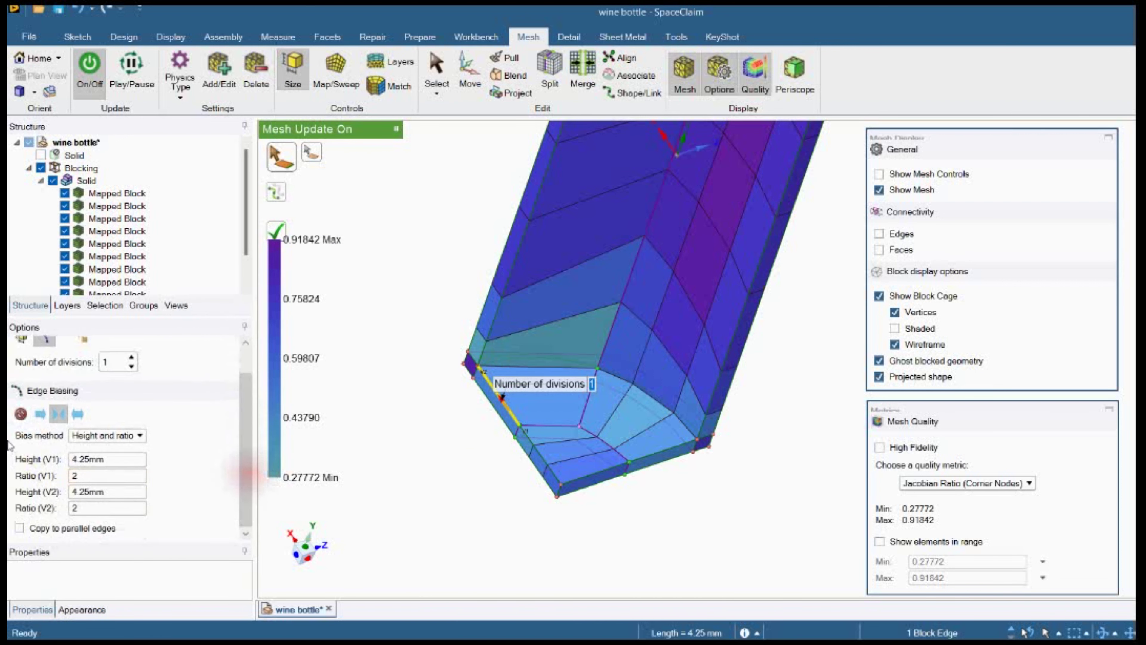
{"action": "left_click", "coordinate": [19, 416]}
{"action": "left_click", "coordinate": [20, 479]}
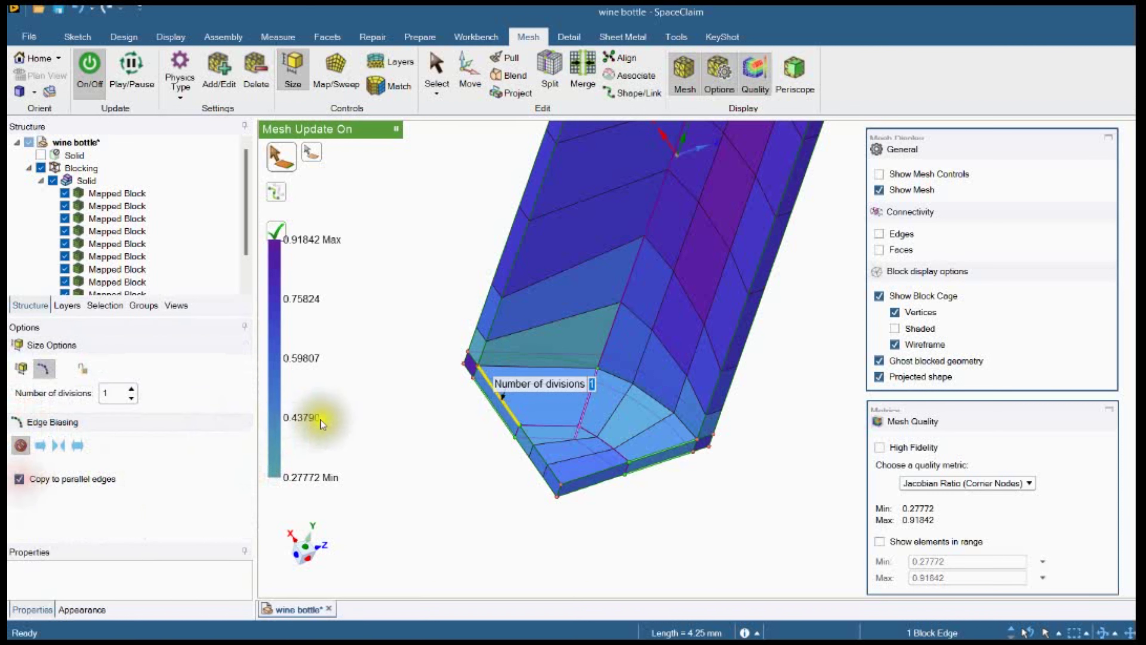
{"action": "double_click", "coordinate": [92, 391]}
{"action": "type", "text": "4"}
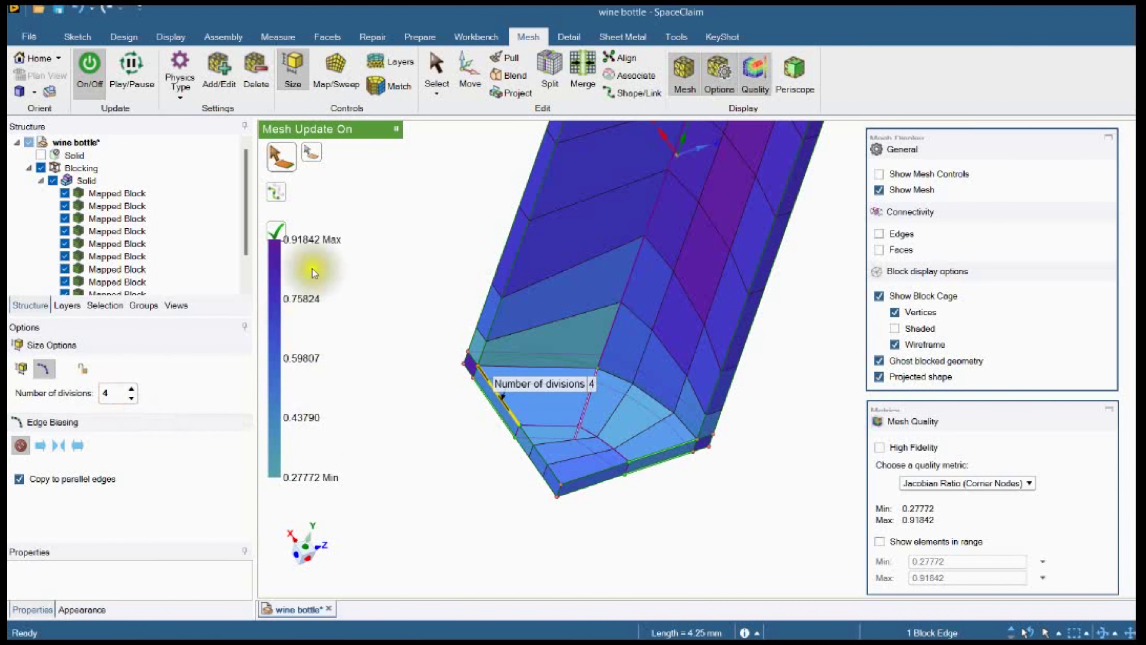
{"action": "left_click", "coordinate": [283, 235]}
Set the edge between the inner corner block and its neighbouring outer base block to 4 unbiased divisions, copied to parallel edges
{"action": "middle_click_drag", "start_coordinate": [448, 401], "coordinate": [422, 410]}
{"action": "left_click", "coordinate": [548, 432]}
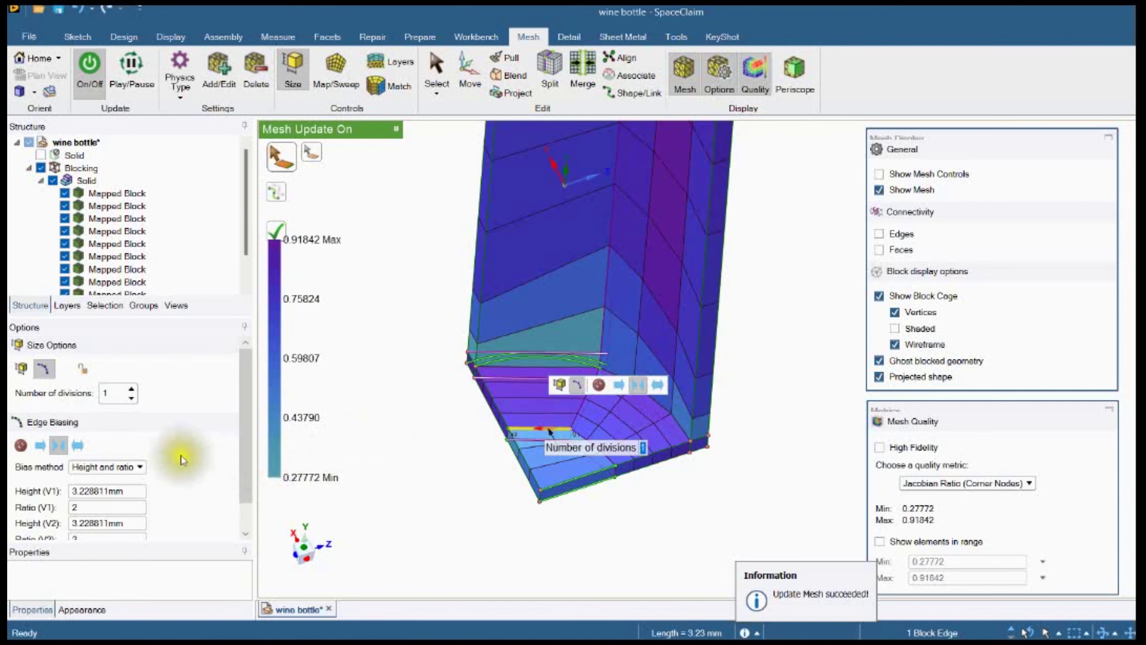
{"action": "left_click", "coordinate": [23, 446]}
{"action": "left_click", "coordinate": [95, 393]}
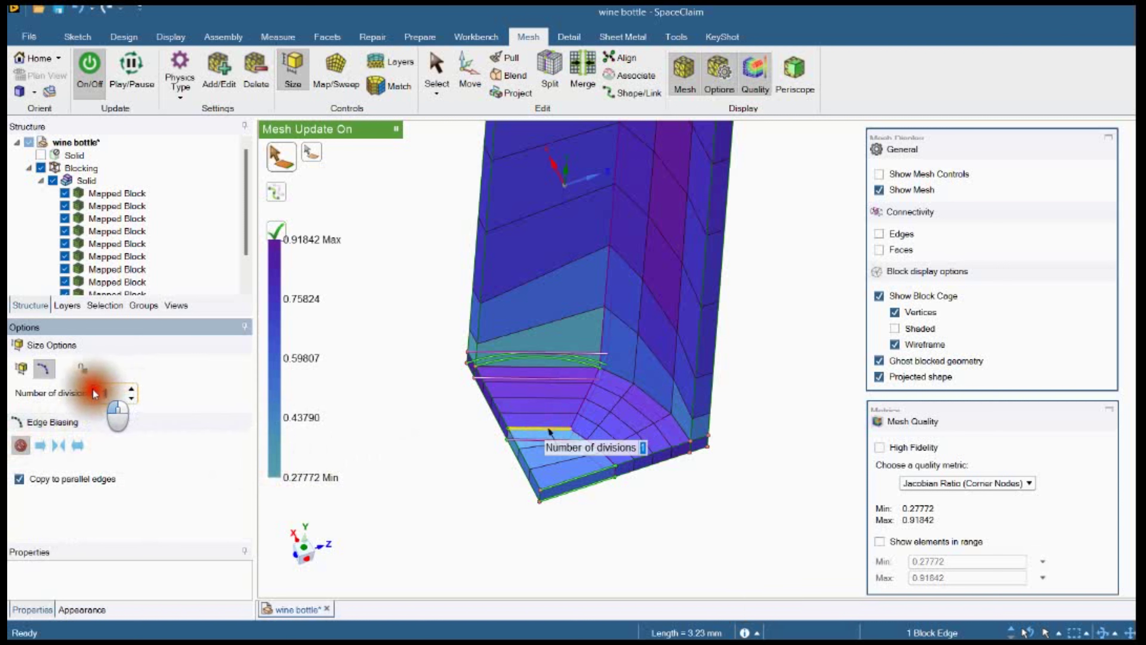
{"action": "type", "text": "4"}
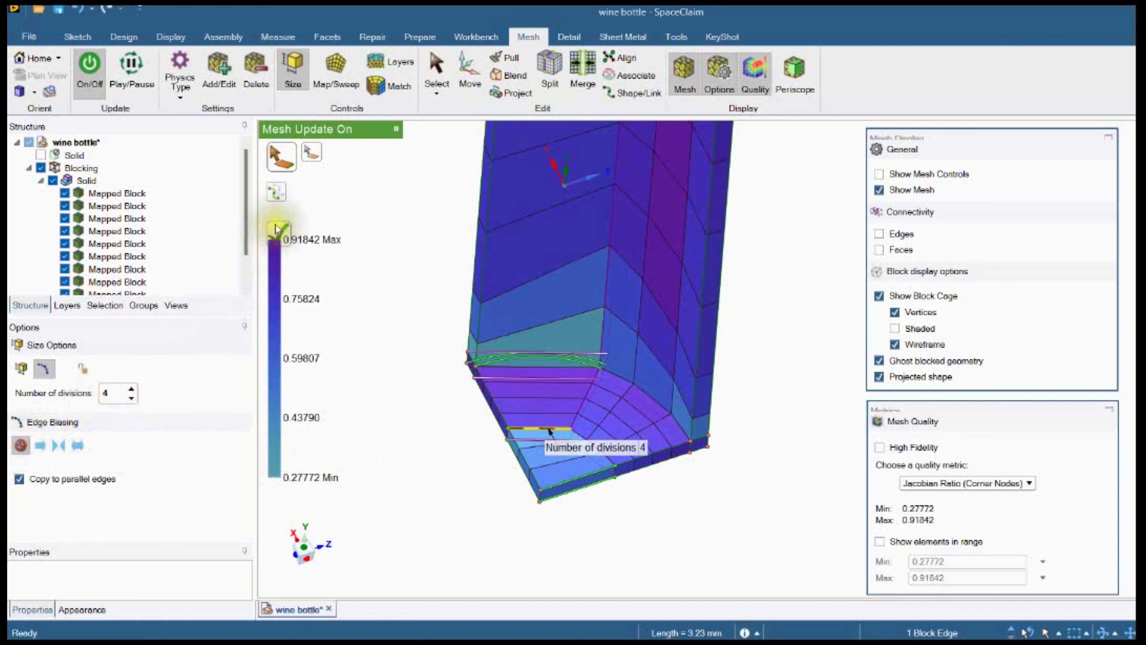
{"action": "left_click", "coordinate": [276, 230]}
Set the base's curved edge on the Z side to 4 divisions without biasing, copied to parallel edges
{"action": "left_click", "coordinate": [626, 381]}
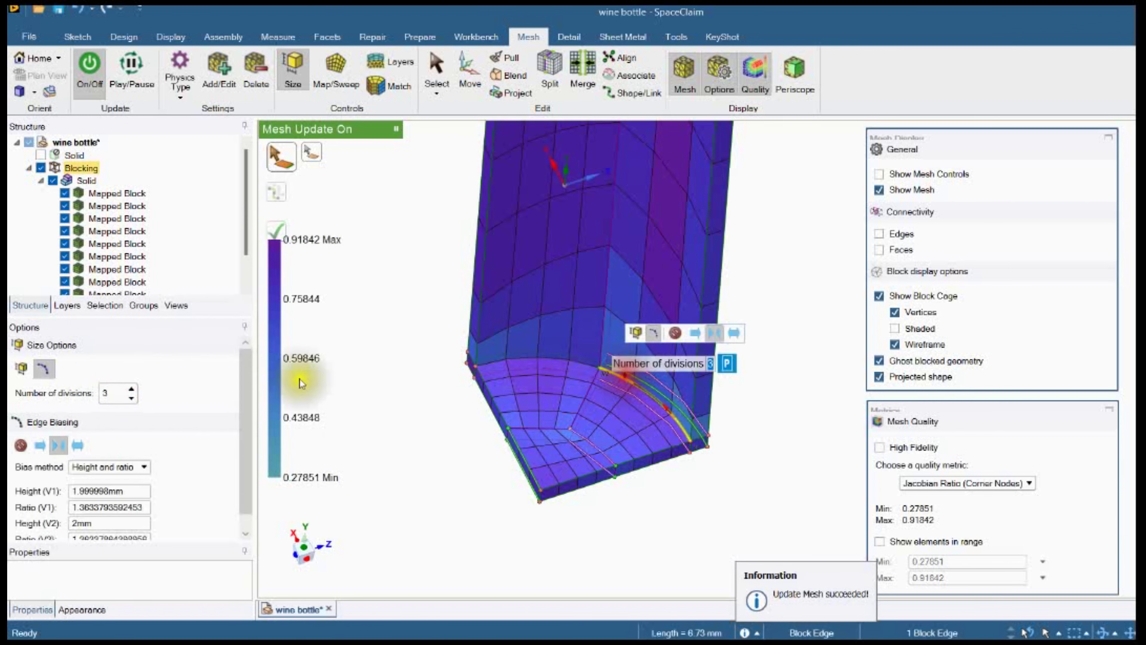
{"action": "left_click", "coordinate": [23, 446]}
{"action": "left_click", "coordinate": [103, 394]}
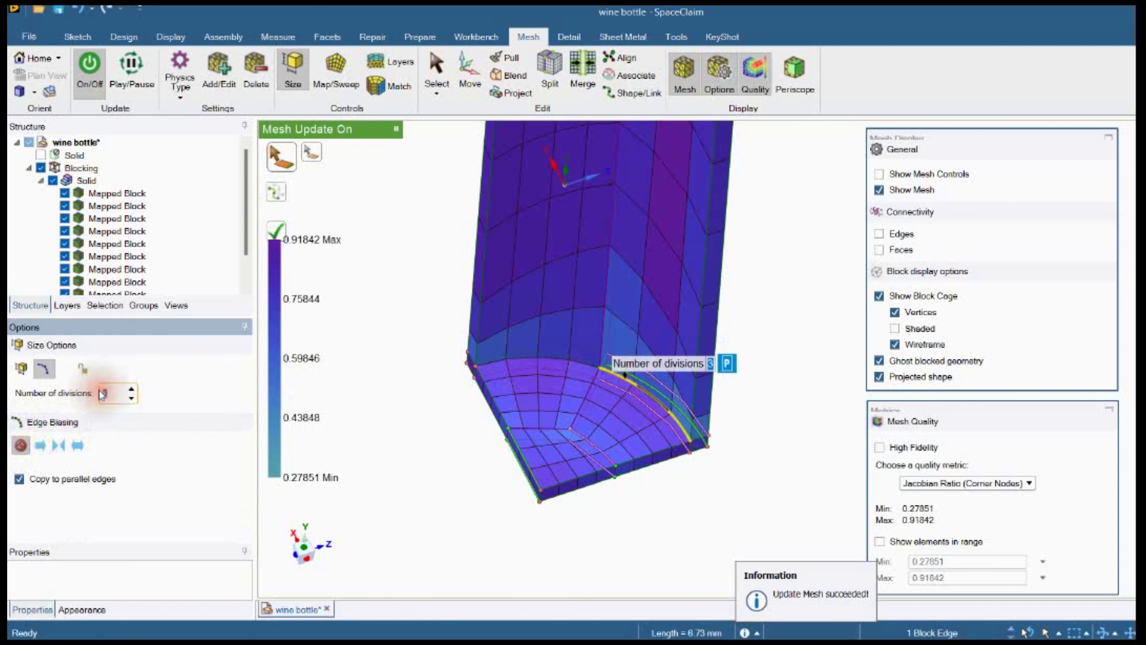
{"action": "type", "text": "4"}
{"action": "left_click", "coordinate": [276, 229]}
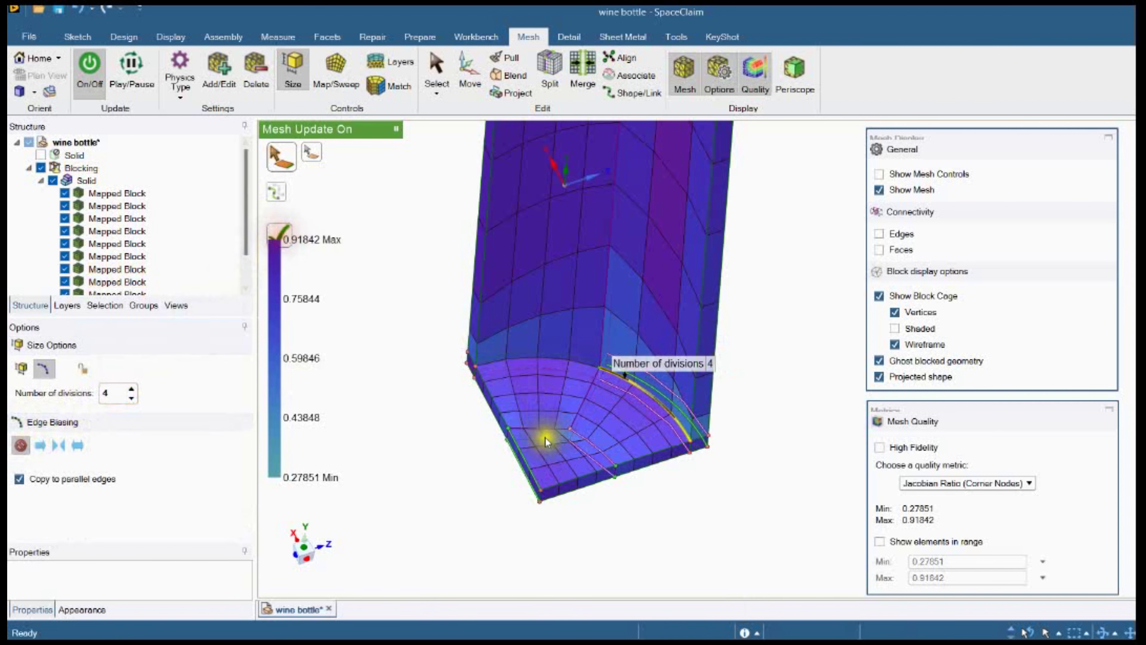
Set the 1 mm thickness edge at the base's inner corner to 2 divisions, copied to parallel edges
{"action": "scroll", "coordinate": [482, 477], "scroll_direction": "up", "scroll_amount": 3}
{"action": "mouse_move", "coordinate": [477, 490]}
{"action": "middle_mouse_down"}
{"action": "mouse_move", "coordinate": [468, 545]}
{"action": "mouse_move", "coordinate": [468, 486]}
{"action": "middle_mouse_up"}
{"action": "scroll", "coordinate": [468, 487], "scroll_direction": "down", "scroll_amount": 4}
{"action": "scroll", "coordinate": [537, 471], "scroll_direction": "up", "scroll_amount": 5}
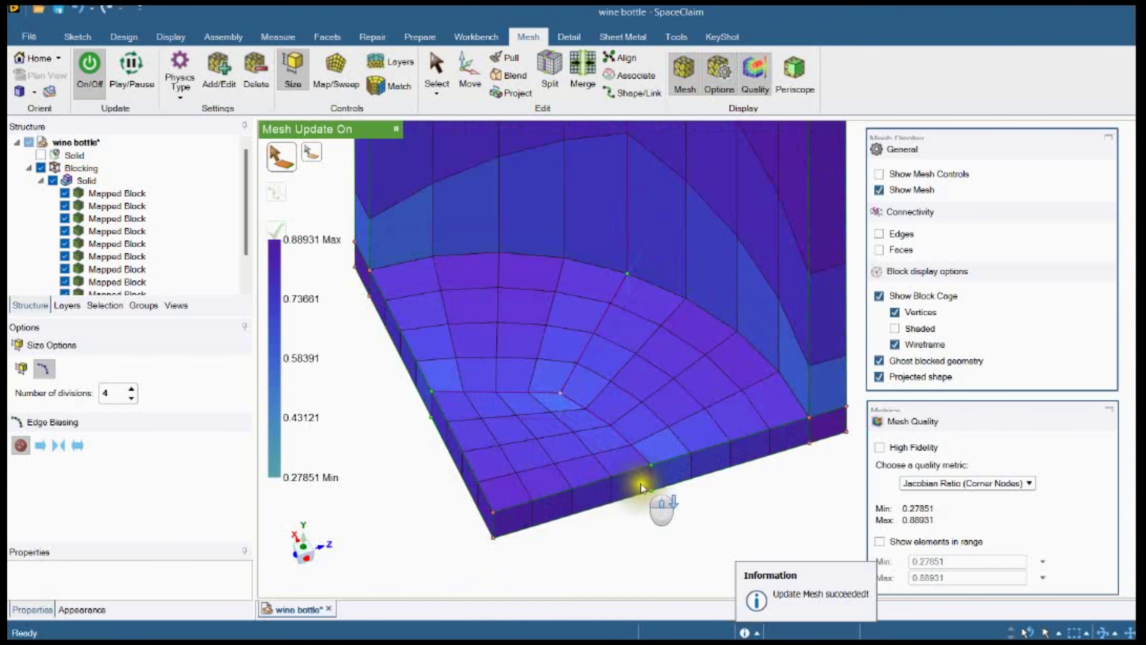
{"action": "left_click", "coordinate": [494, 526]}
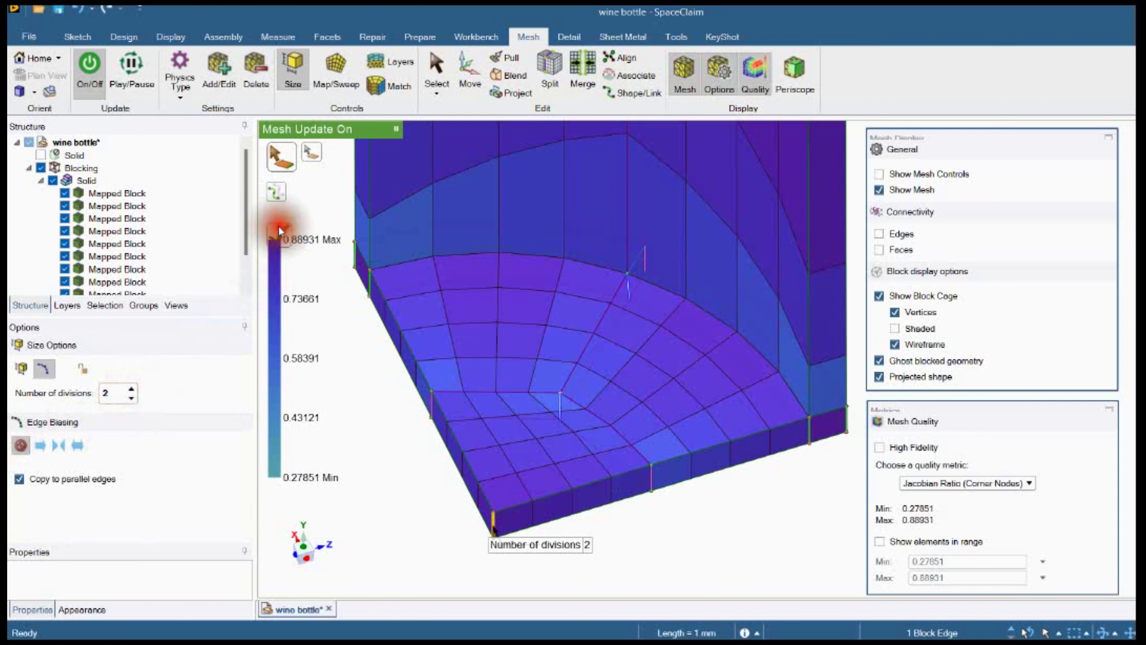
{"action": "left_click", "coordinate": [279, 228]}
Set the 1 mm wall-thickness edge at the Z-side end of the base to 2 unbiased divisions, copied to parallel edges
{"action": "scroll", "coordinate": [461, 410], "scroll_direction": "down", "scroll_amount": 4}
{"action": "scroll", "coordinate": [679, 390], "scroll_direction": "up", "scroll_amount": 3}
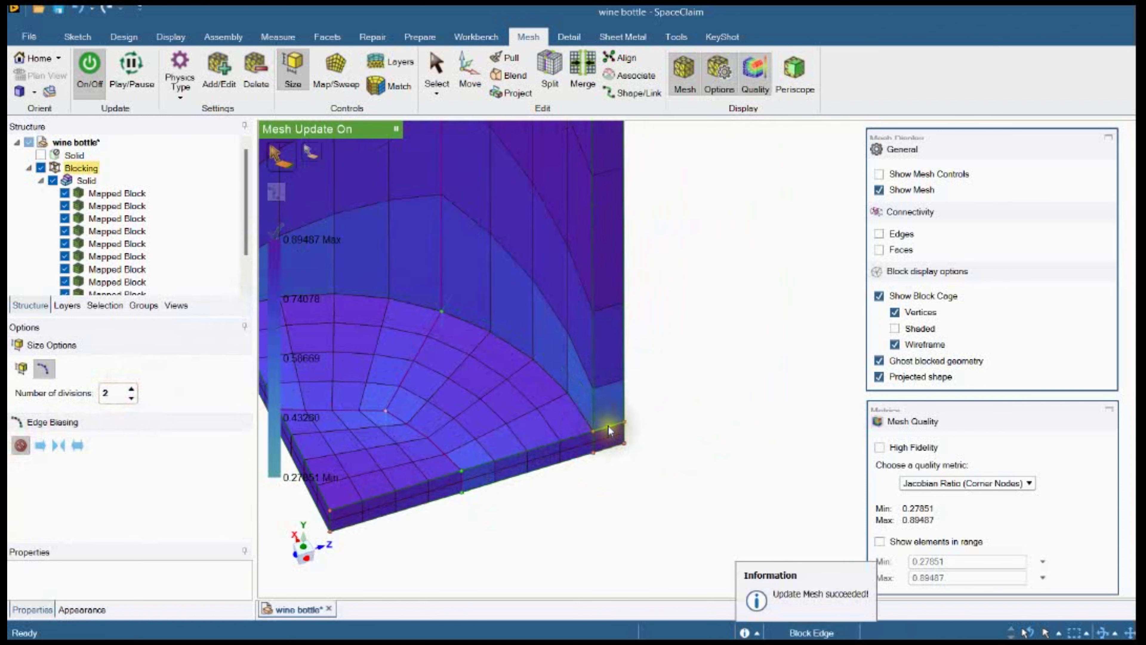
{"action": "left_click", "coordinate": [608, 425]}
{"action": "left_click", "coordinate": [18, 445]}
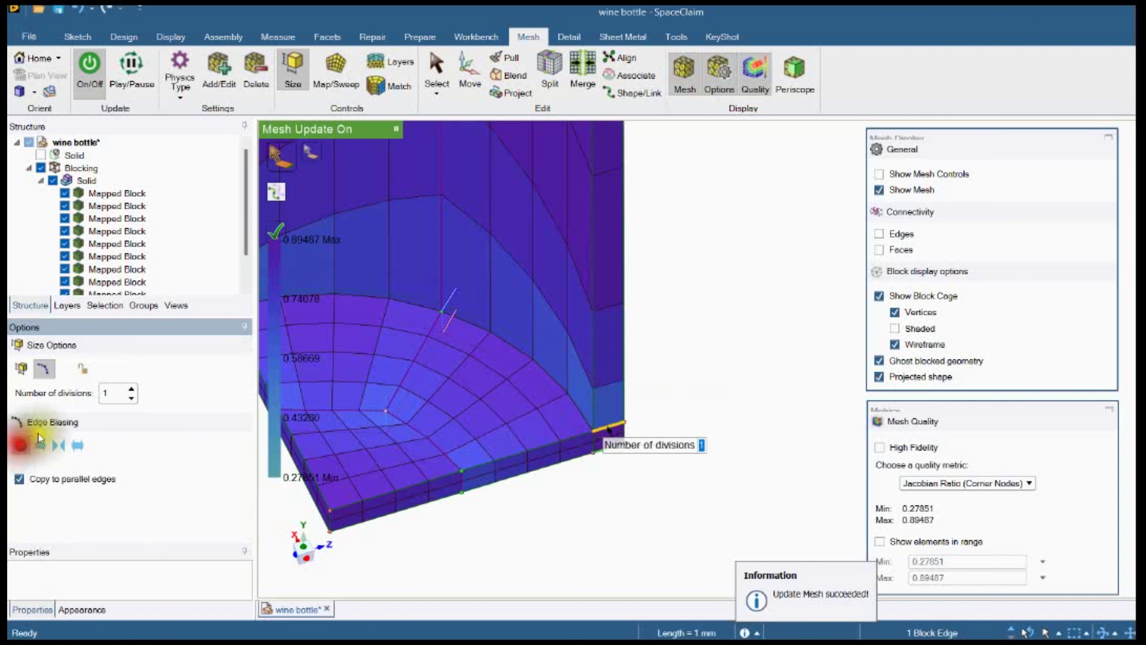
{"action": "left_click", "coordinate": [131, 388]}
{"action": "left_click", "coordinate": [278, 232]}
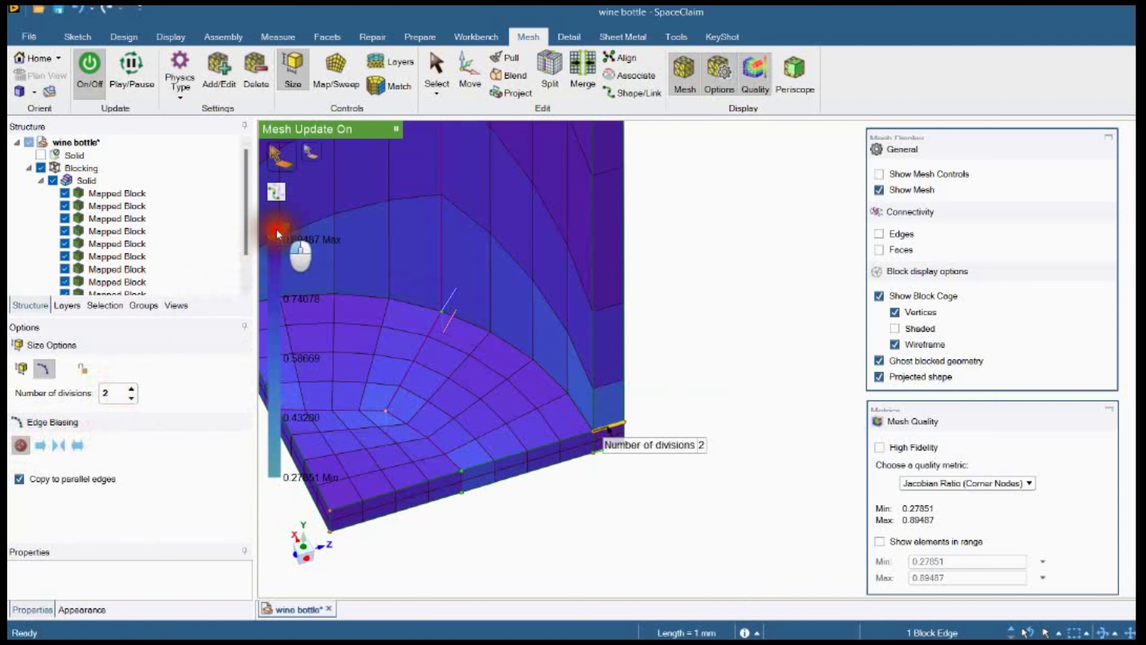
Switch the mesh quality metric to Aspect Ratio for the bottle mesh
{"action": "scroll", "coordinate": [740, 440], "scroll_direction": "down", "scroll_amount": 4}
{"action": "middle_click_drag", "start_coordinate": [745, 384], "coordinate": [677, 393], "text": "shift"}
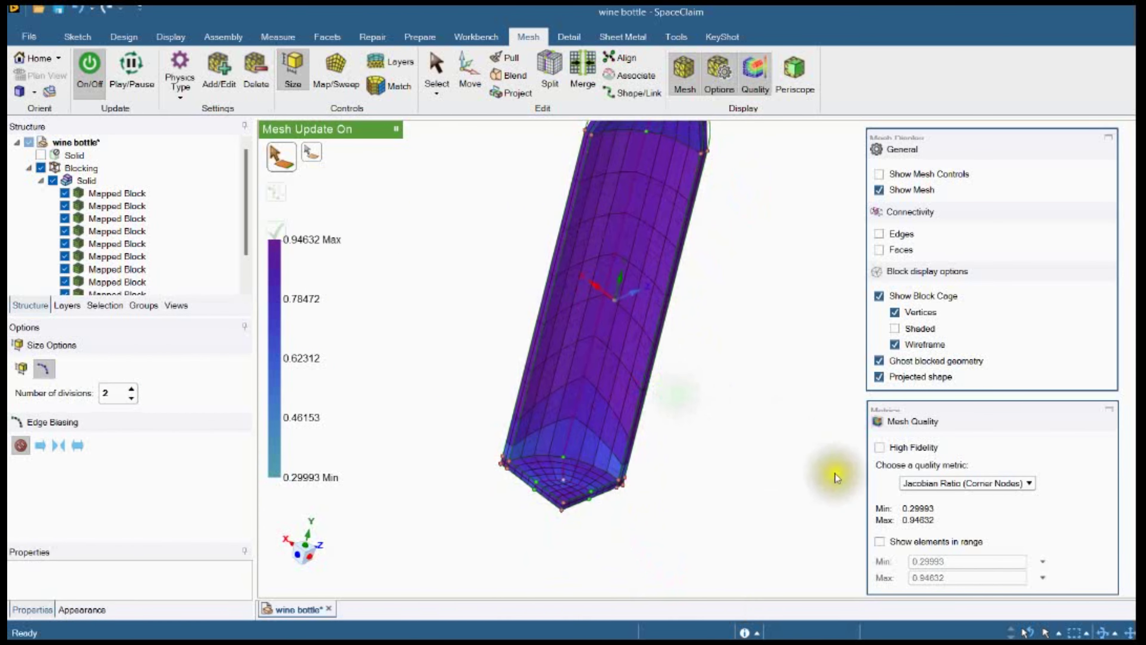
{"action": "left_click", "coordinate": [920, 483]}
{"action": "left_click", "coordinate": [934, 519]}
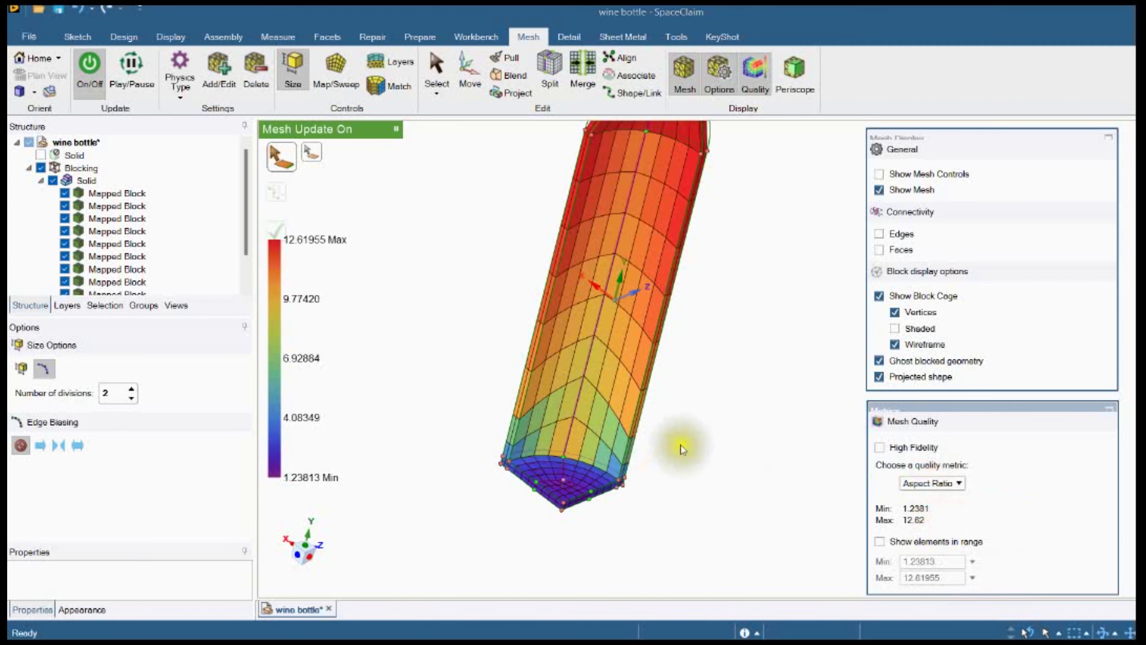
Set the long 43.8 mm edge of the bottle's body to 40 divisions without biasing, copied to parallel edges
{"action": "middle_click_drag", "start_coordinate": [677, 448], "coordinate": [657, 511]}
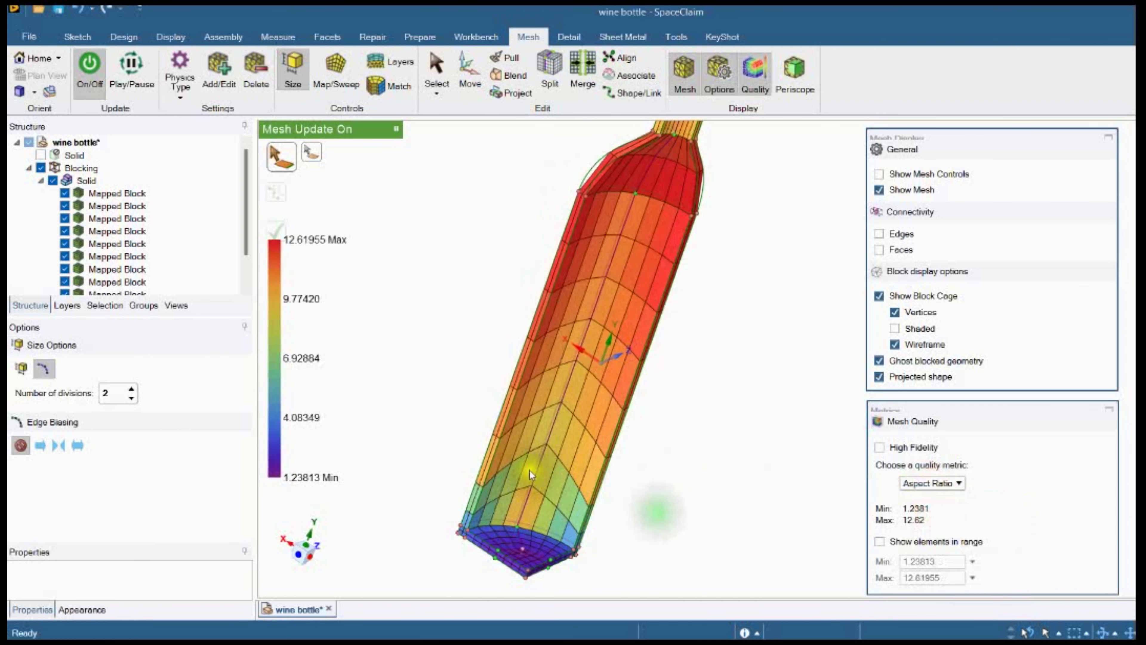
{"action": "left_click", "coordinate": [492, 459]}
{"action": "left_click", "coordinate": [21, 445]}
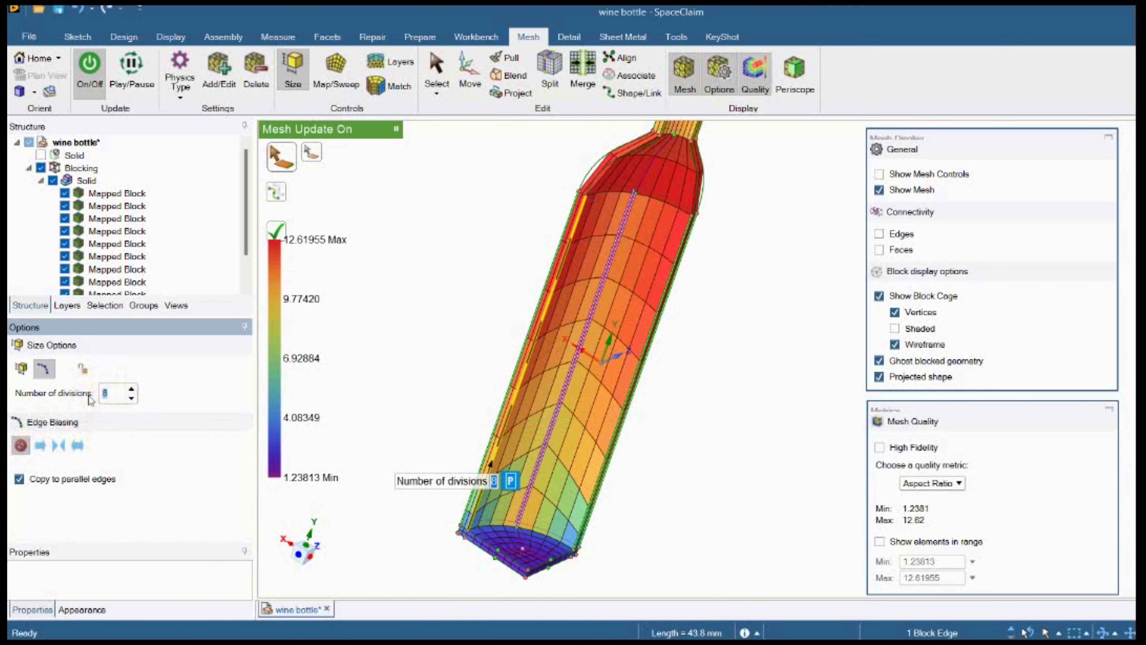
{"action": "left_click", "coordinate": [275, 240]}
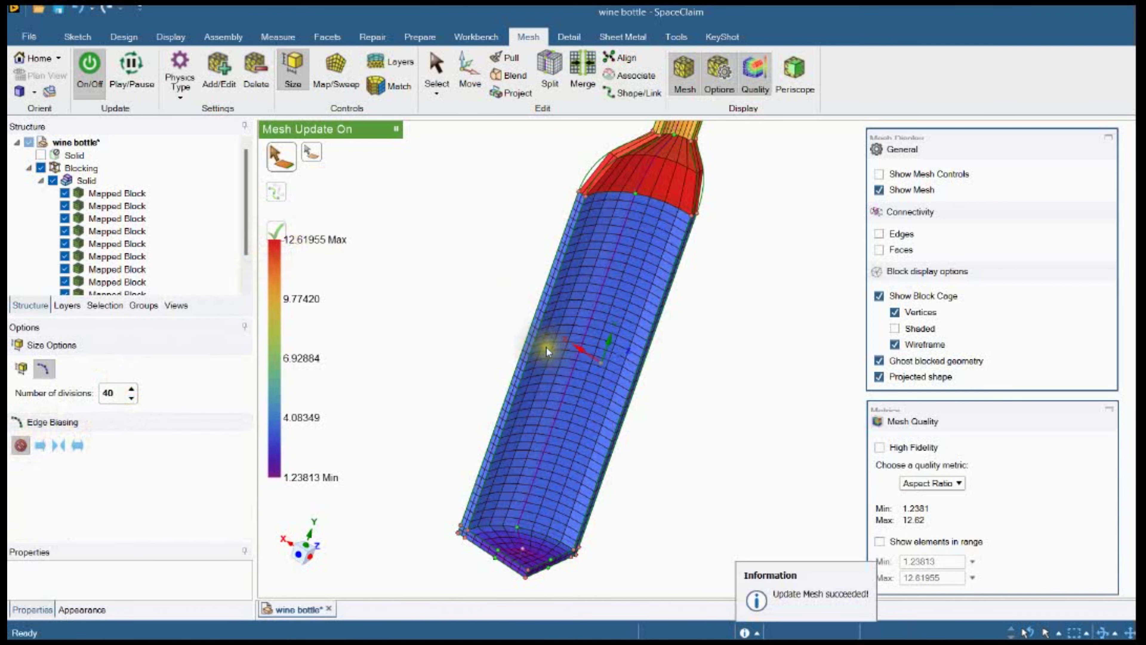
{"action": "left_click", "coordinate": [580, 361]}
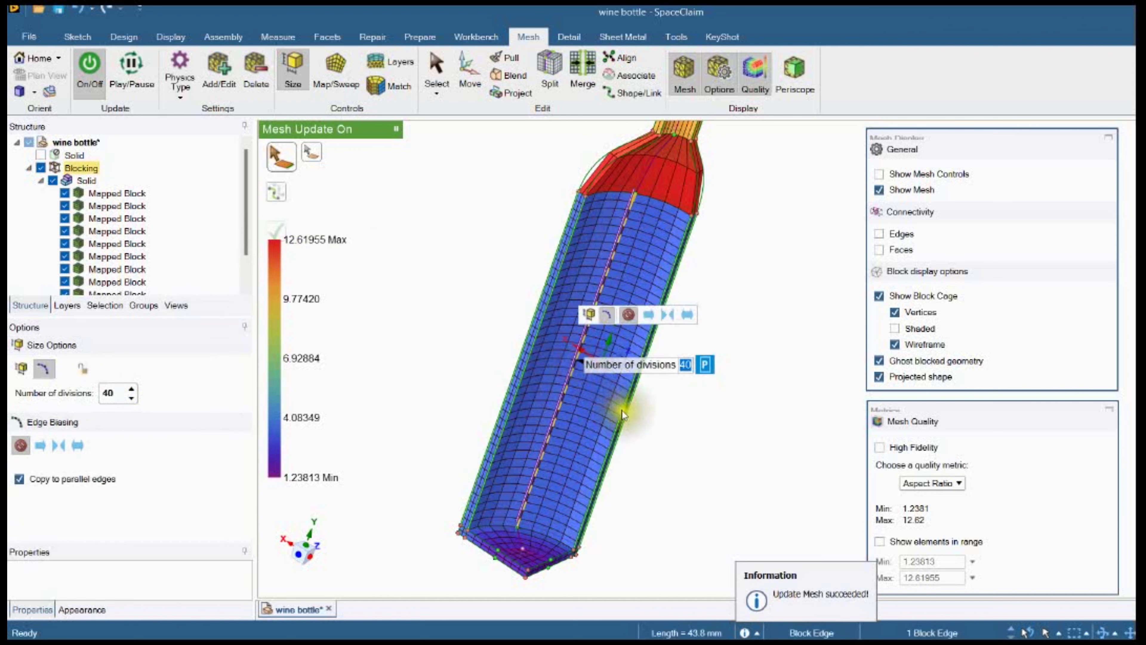
Set the curved 13.46 mm shoulder edge between body and neck to 10 unbiased divisions, copied to parallel edges, and update the mesh
{"action": "middle_click_drag", "start_coordinate": [409, 358], "coordinate": [492, 397]}
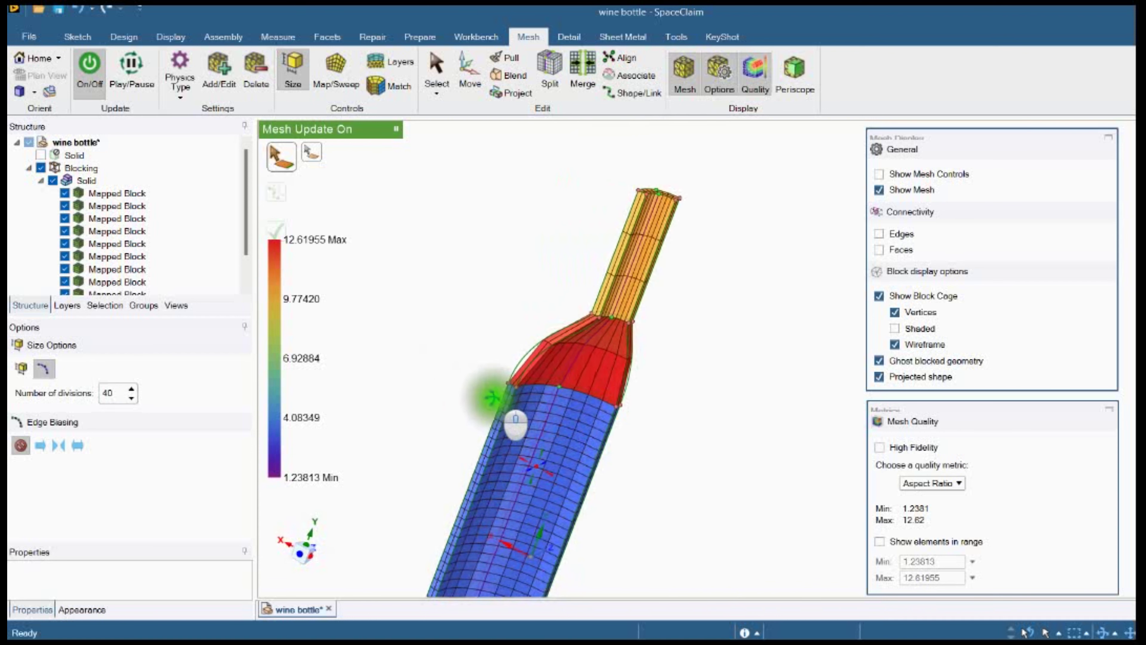
{"action": "scroll", "coordinate": [542, 360], "scroll_direction": "down", "scroll_amount": 4}
{"action": "left_click", "coordinate": [533, 354]}
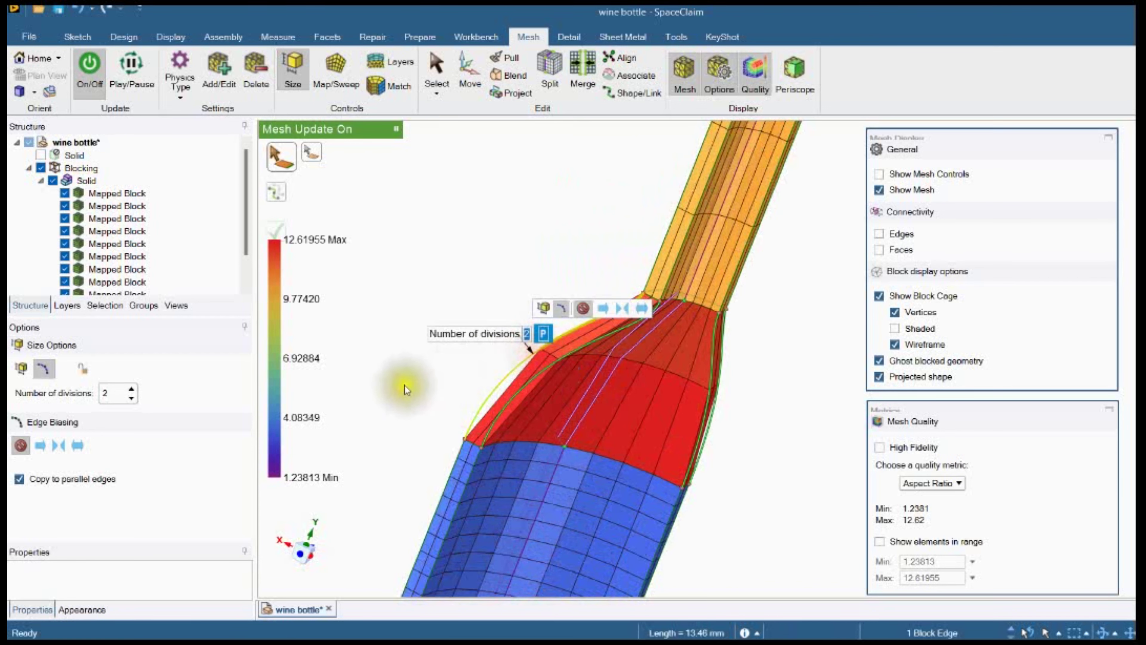
{"action": "left_click", "coordinate": [110, 391]}
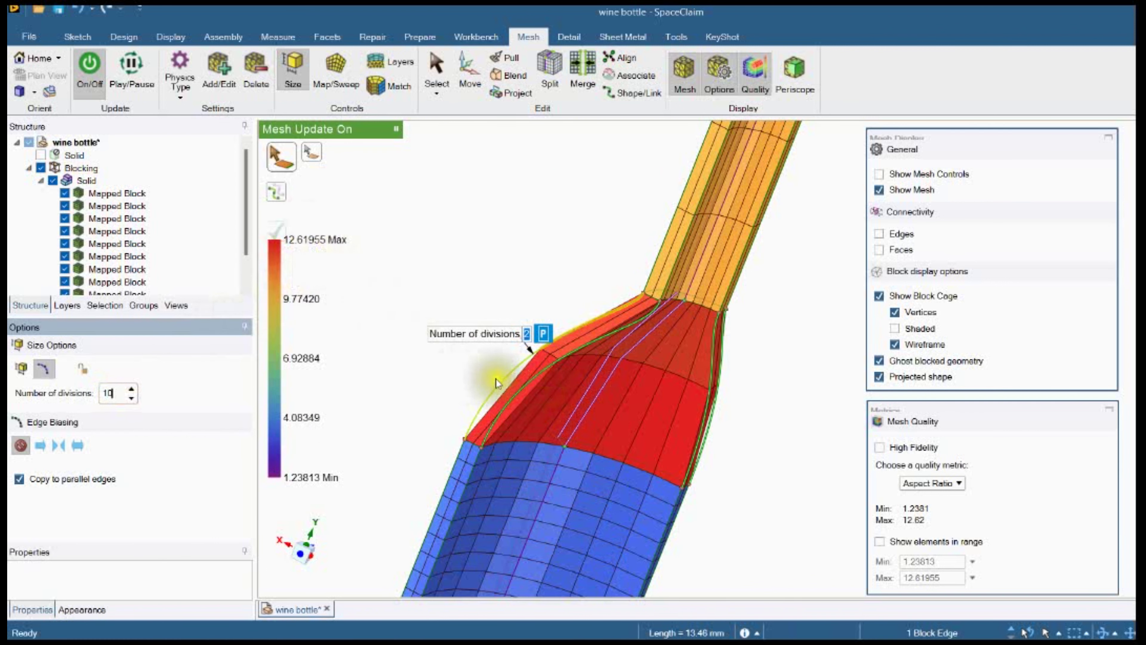
{"action": "left_click", "coordinate": [505, 369]}
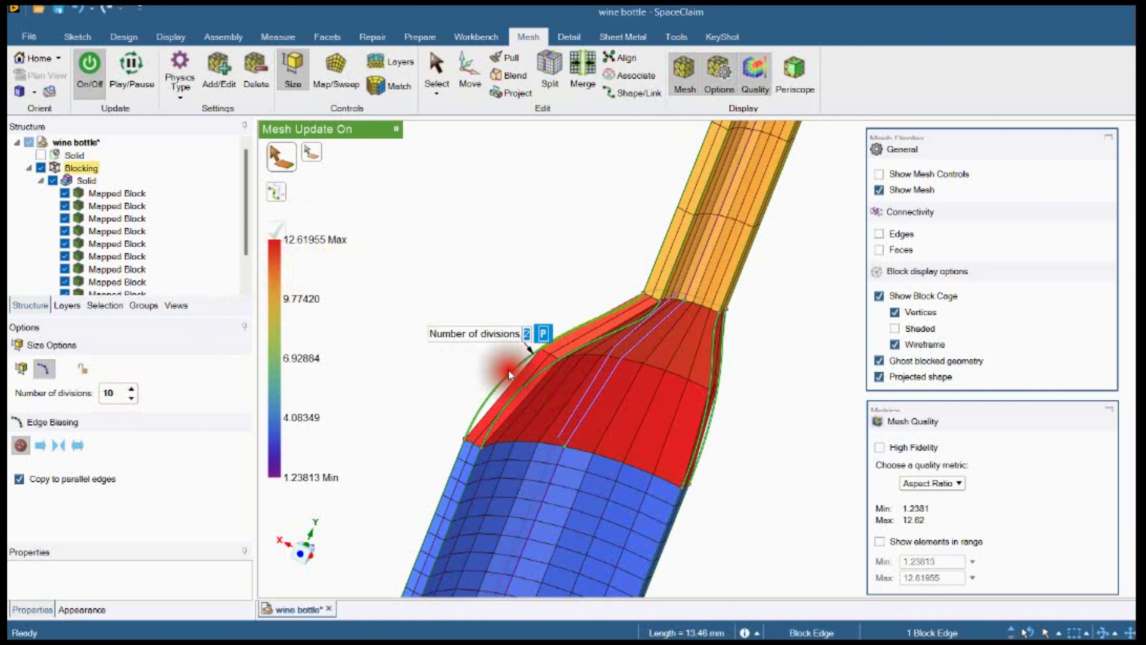
{"action": "left_click", "coordinate": [102, 392]}
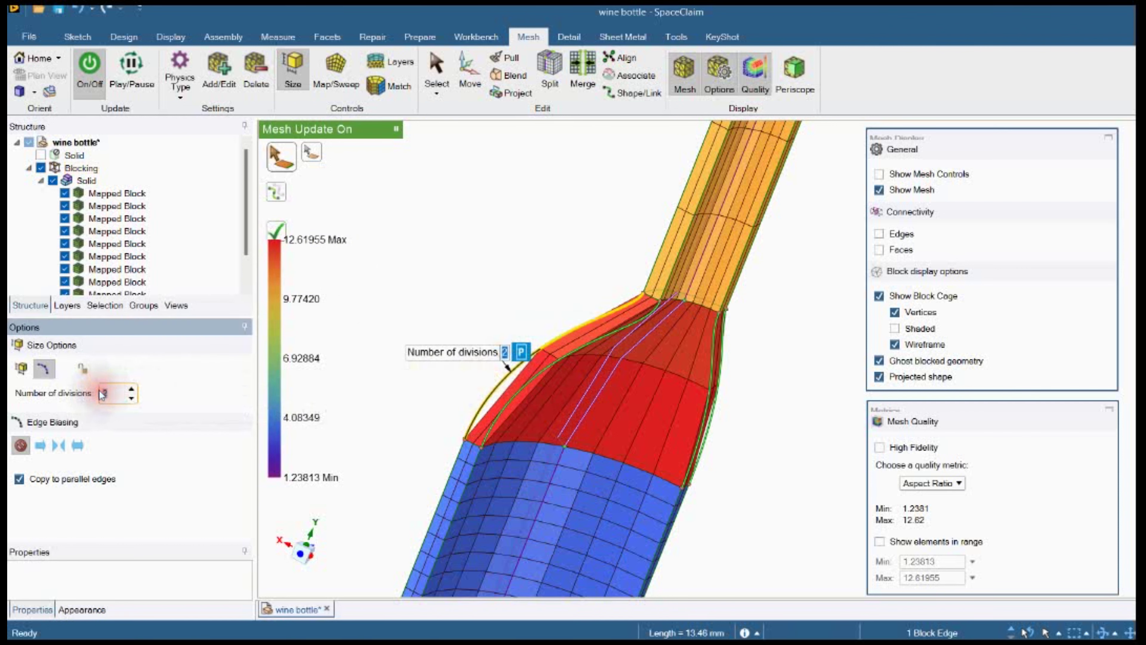
{"action": "left_click", "coordinate": [284, 224]}
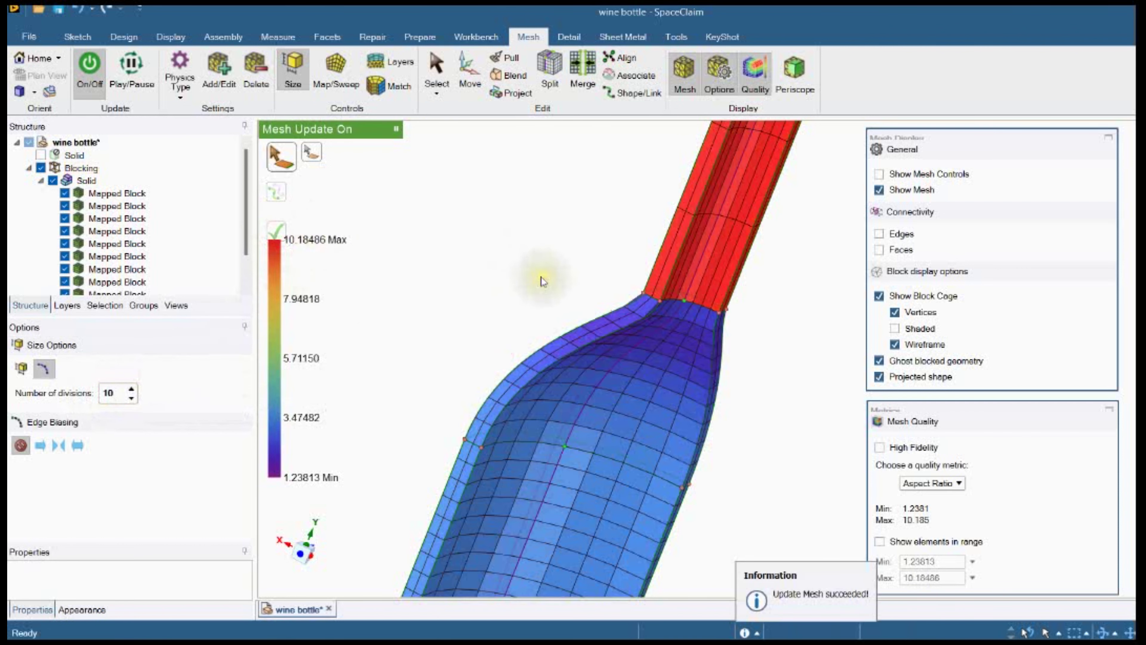
Set the 15.2 mm lengthwise edge of the bottle's neck to 10 divisions, copied to parallel edges, and update the mesh
{"action": "scroll", "coordinate": [546, 284], "scroll_direction": "down", "scroll_amount": 5}
{"action": "middle_click_drag", "start_coordinate": [603, 316], "coordinate": [525, 404]}
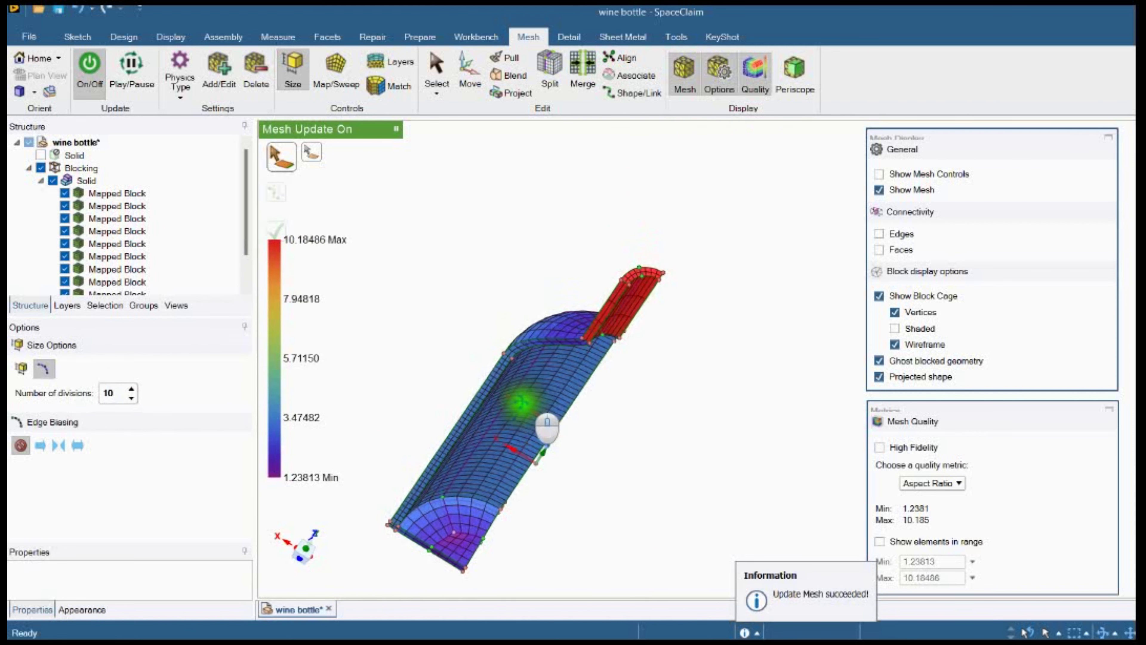
{"action": "scroll", "coordinate": [630, 294], "scroll_direction": "down", "scroll_amount": 4}
{"action": "left_click", "coordinate": [629, 301]}
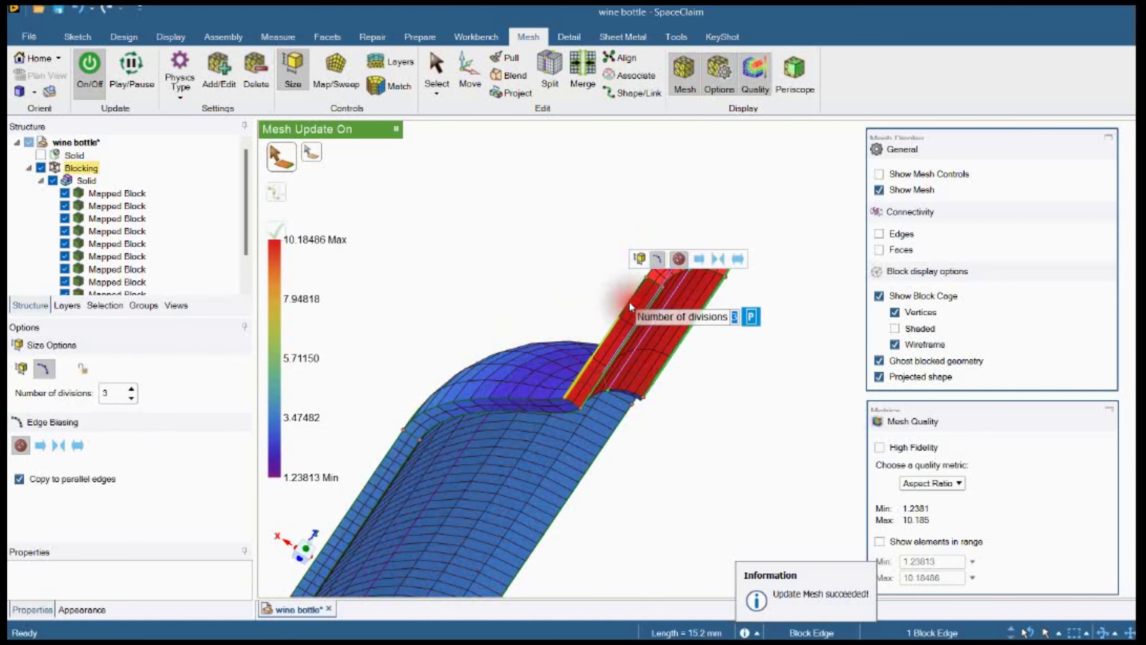
{"action": "left_click", "coordinate": [96, 392]}
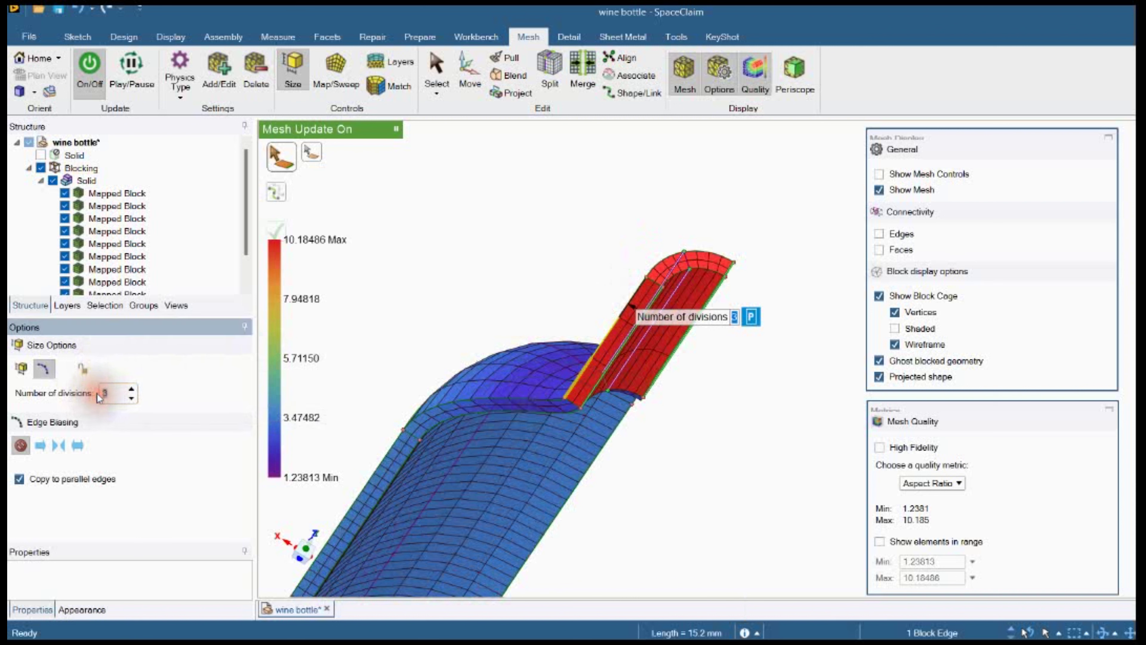
{"action": "type", "text": "10"}
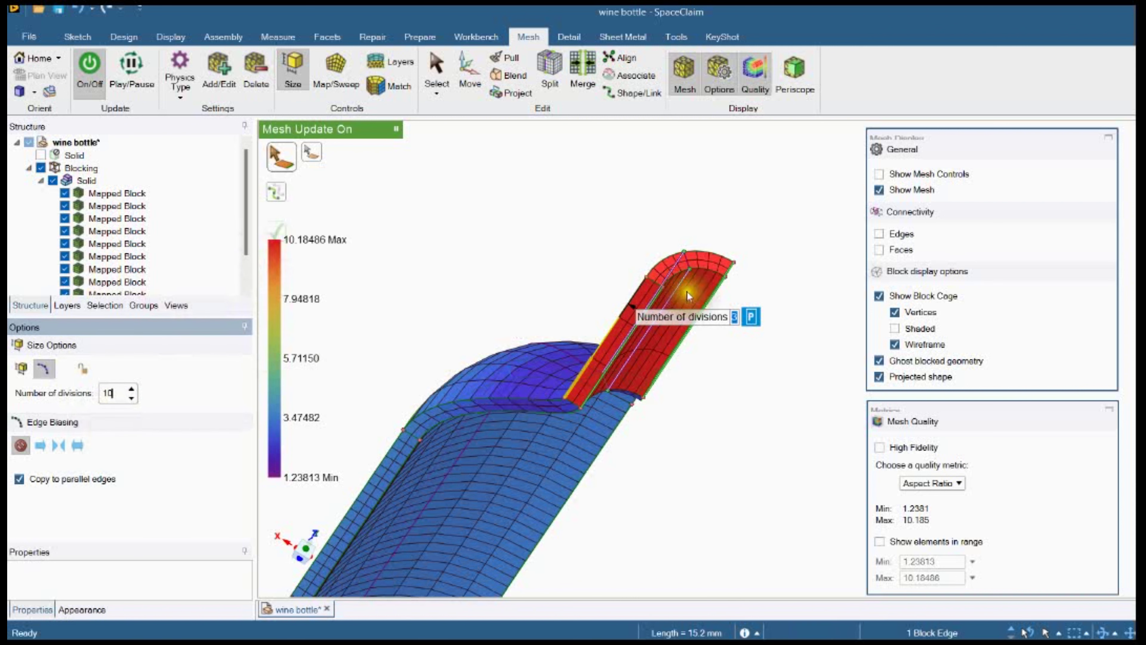
{"action": "left_click", "coordinate": [494, 257]}
{"action": "left_click", "coordinate": [636, 326]}
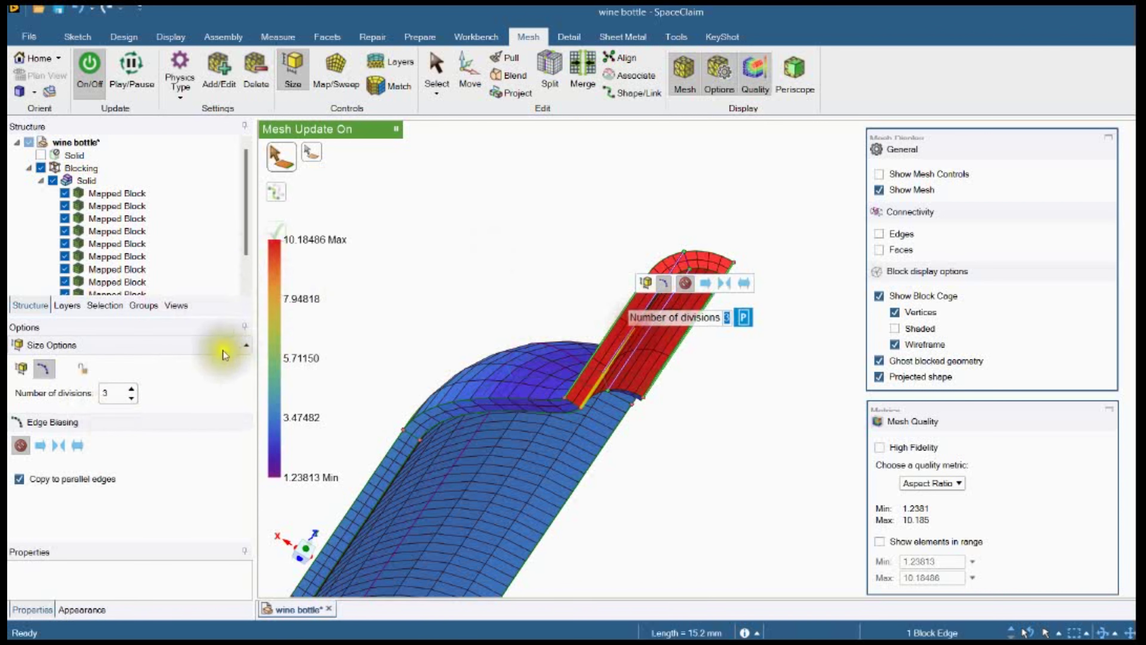
{"action": "left_click", "coordinate": [99, 393]}
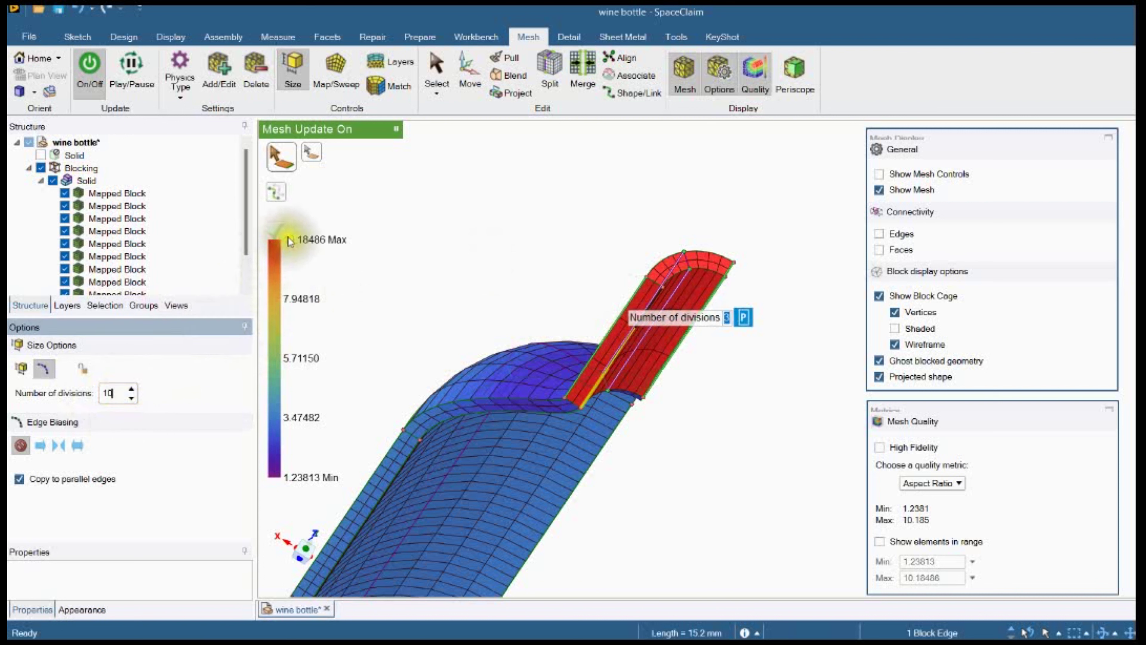
{"action": "middle_click_drag", "start_coordinate": [630, 336], "coordinate": [566, 307]}
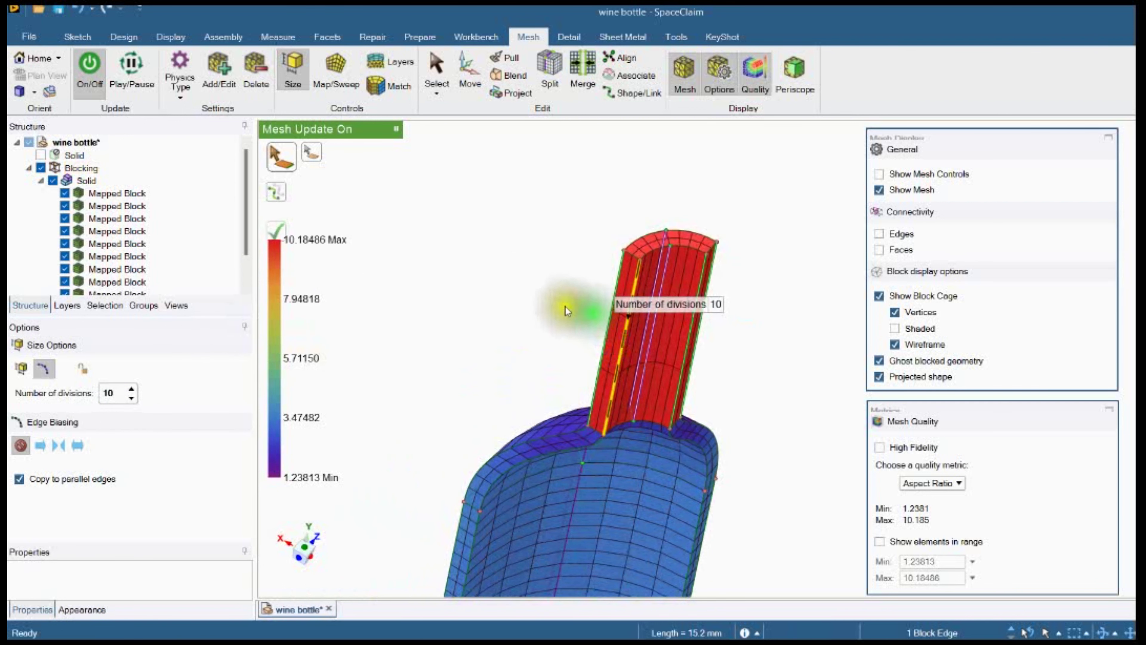
{"action": "left_click", "coordinate": [290, 235]}
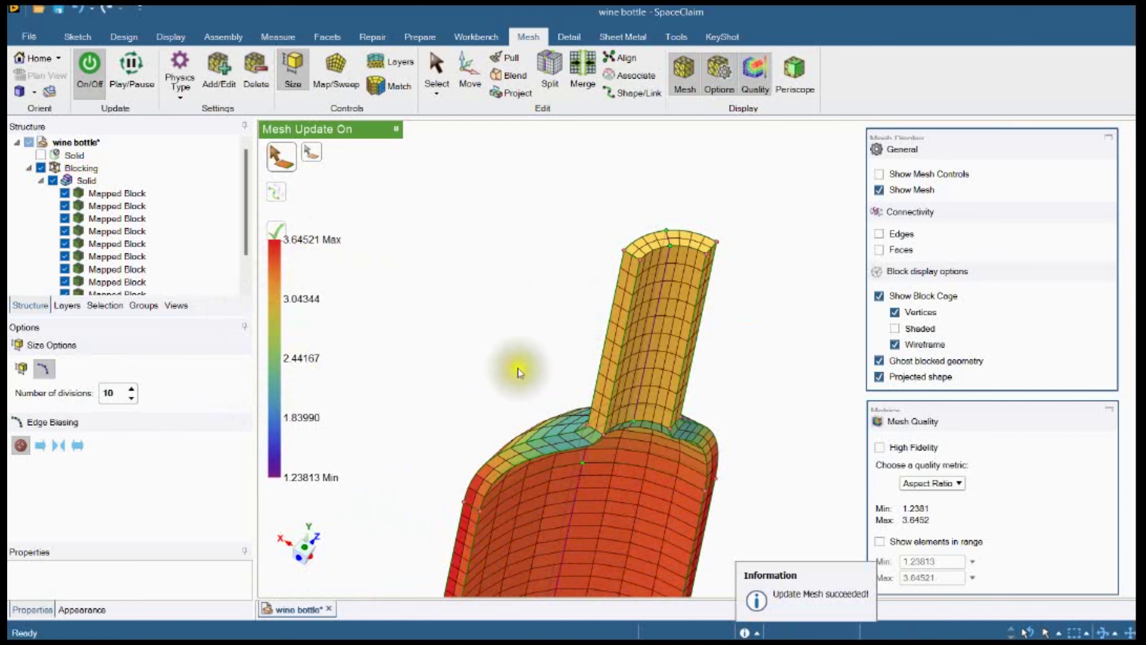
Examine the aspect ratio distribution over the bottle's base, body and neck
{"action": "middle_click_drag", "start_coordinate": [506, 352], "coordinate": [474, 448]}
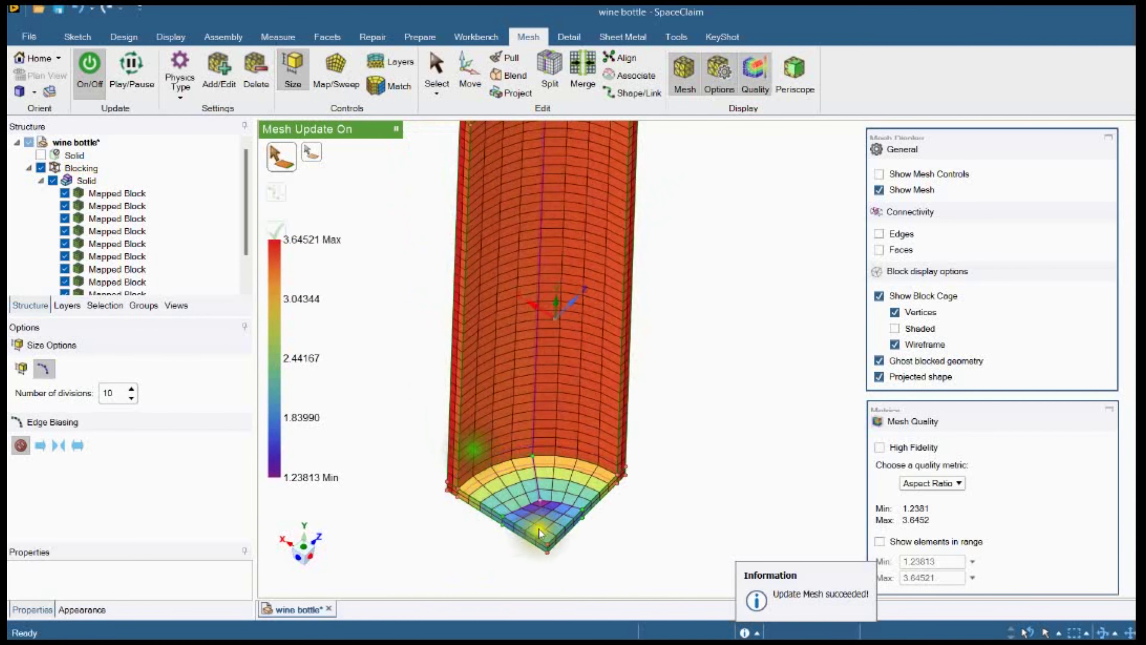
{"action": "scroll", "coordinate": [543, 531], "scroll_direction": "down", "scroll_amount": 4}
{"action": "middle_click_drag", "start_coordinate": [545, 533], "coordinate": [537, 556]}
{"action": "scroll", "coordinate": [542, 560], "scroll_direction": "up", "scroll_amount": 4}
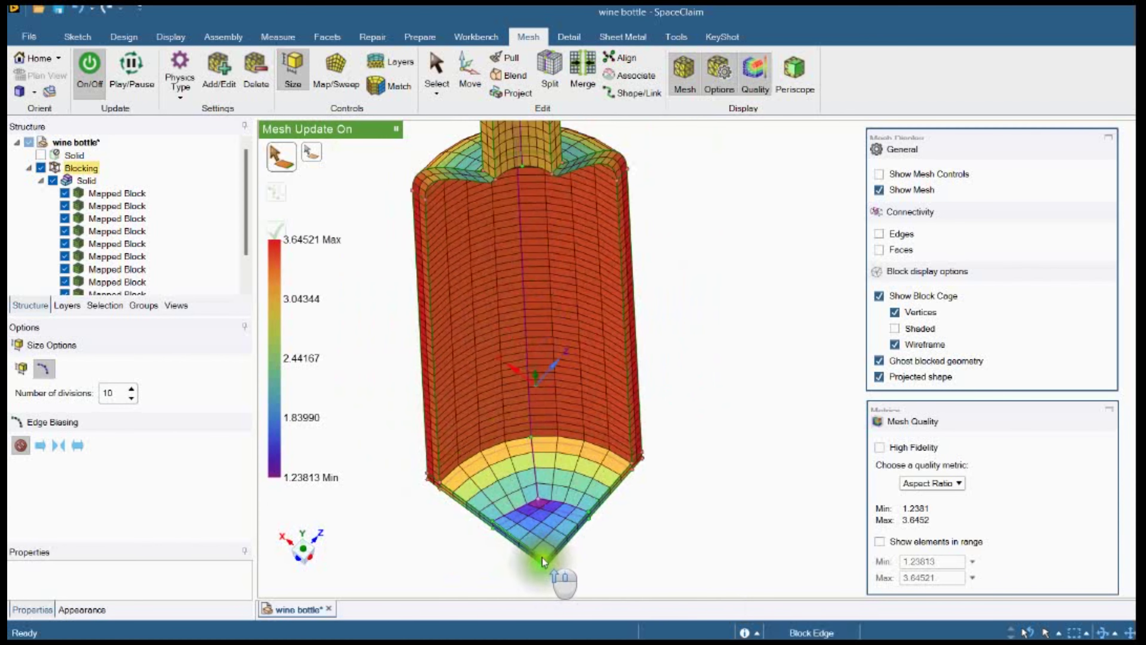
{"action": "scroll", "coordinate": [469, 529], "scroll_direction": "up", "scroll_amount": 2}
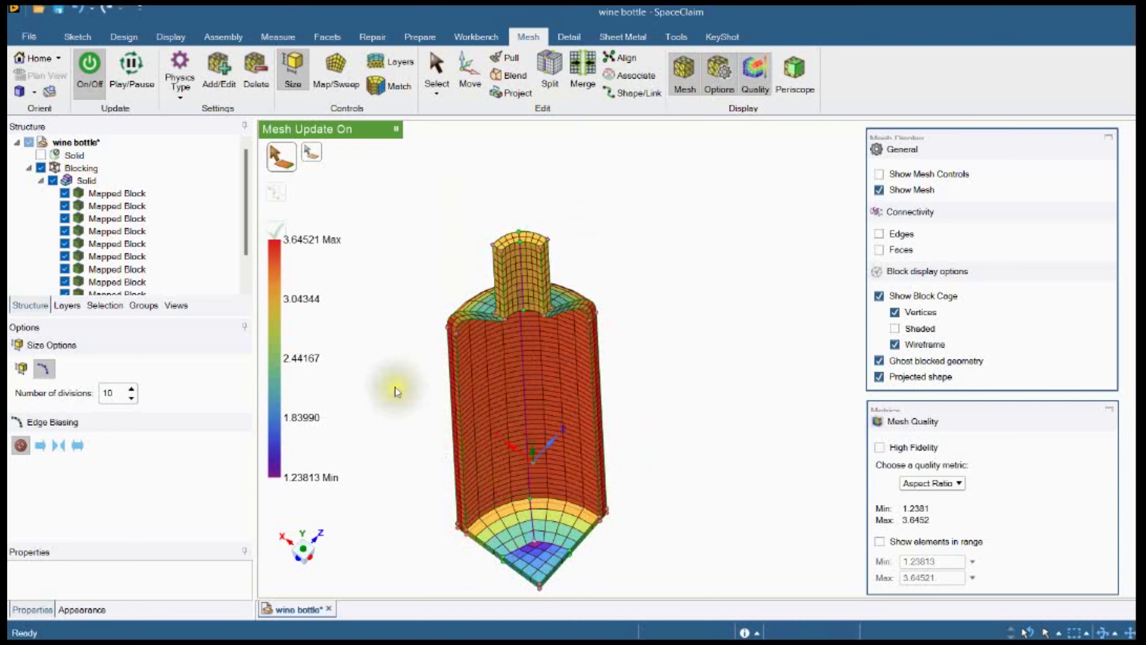
{"action": "middle_click_drag", "start_coordinate": [395, 387], "coordinate": [435, 291]}
{"action": "scroll", "coordinate": [535, 529], "scroll_direction": "down", "scroll_amount": 4}
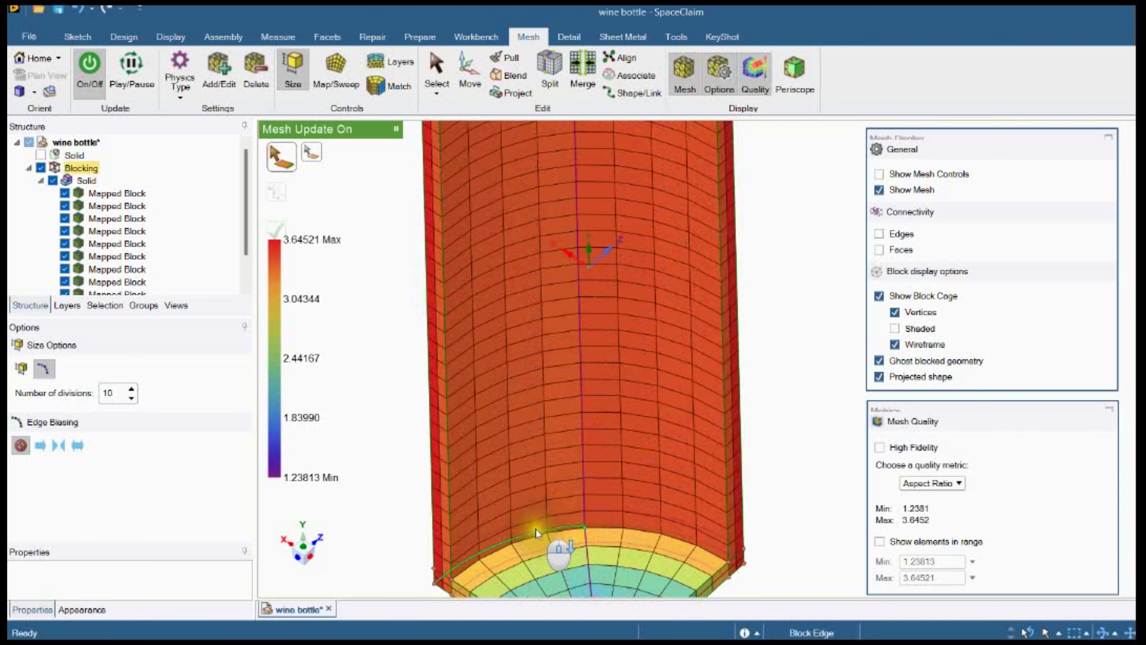
{"action": "middle_click_drag", "start_coordinate": [536, 529], "coordinate": [537, 539]}
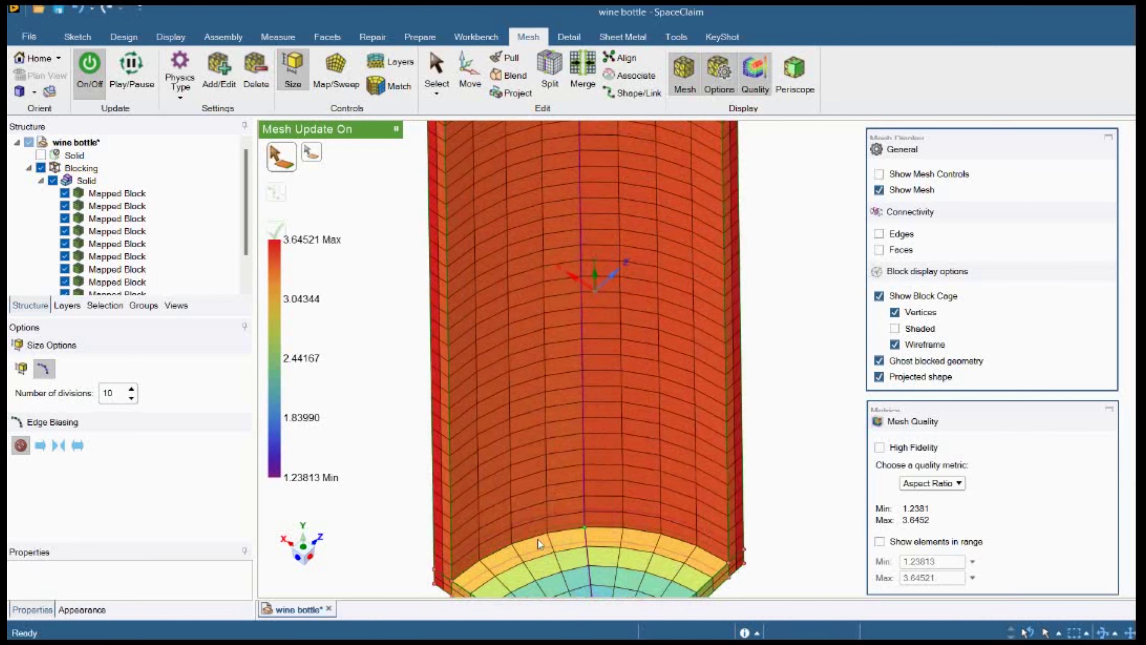
Set the 6.62 mm arc edge on the X side of the base's rim to 6 divisions, copied to parallel edges
{"action": "left_click", "coordinate": [538, 535]}
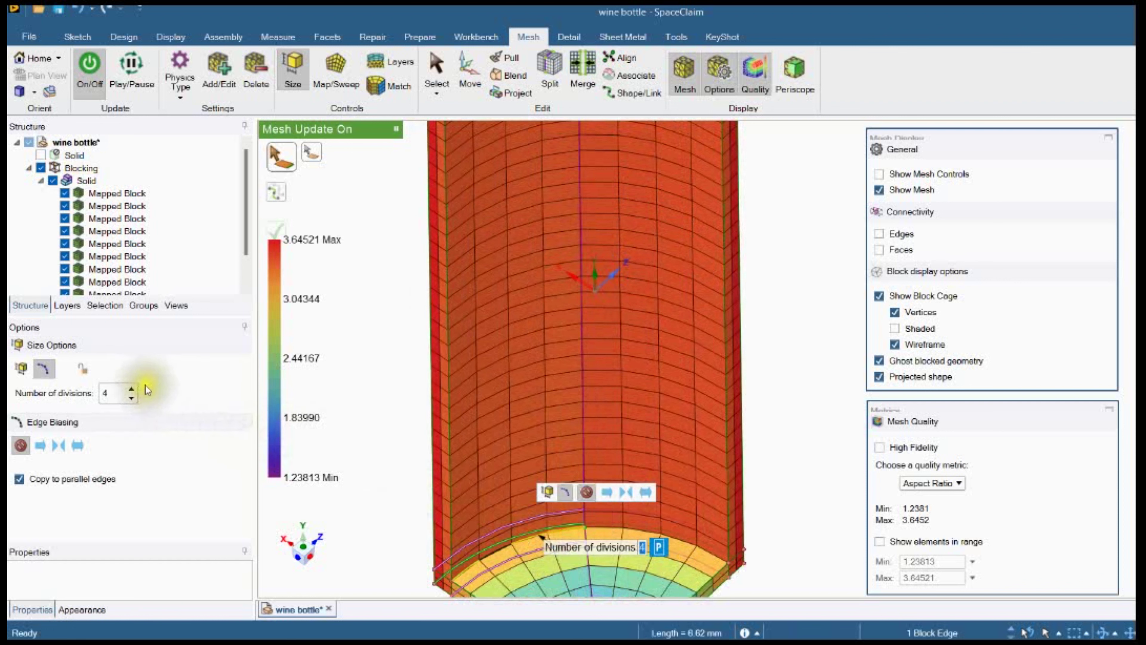
{"action": "left_click", "coordinate": [131, 389]}
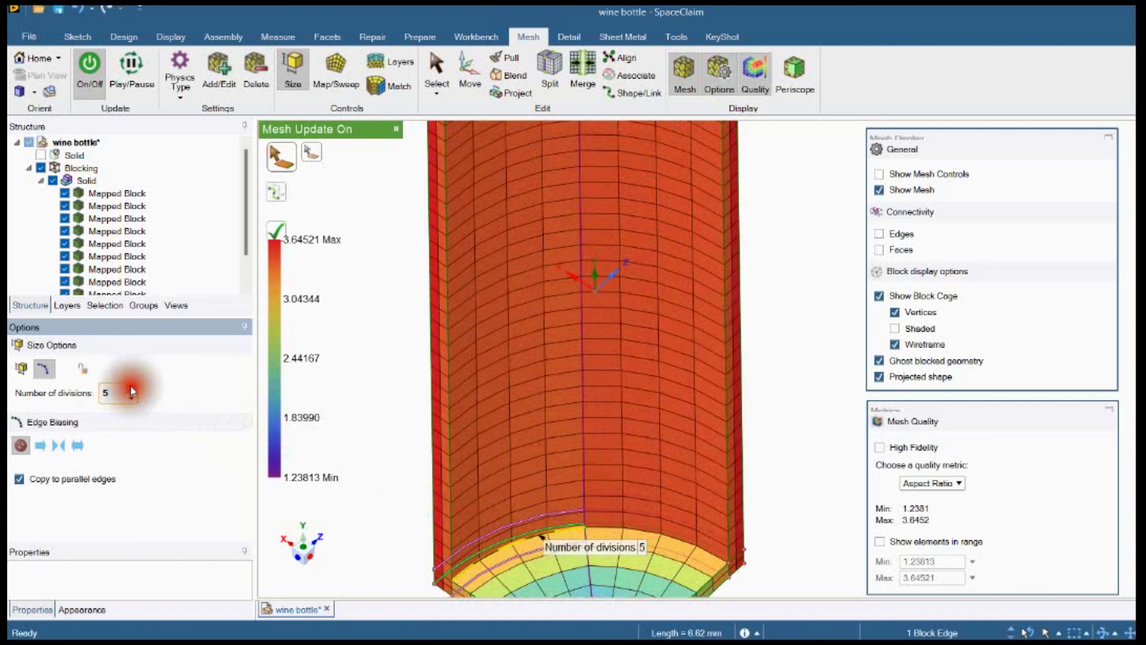
{"action": "left_click", "coordinate": [283, 228]}
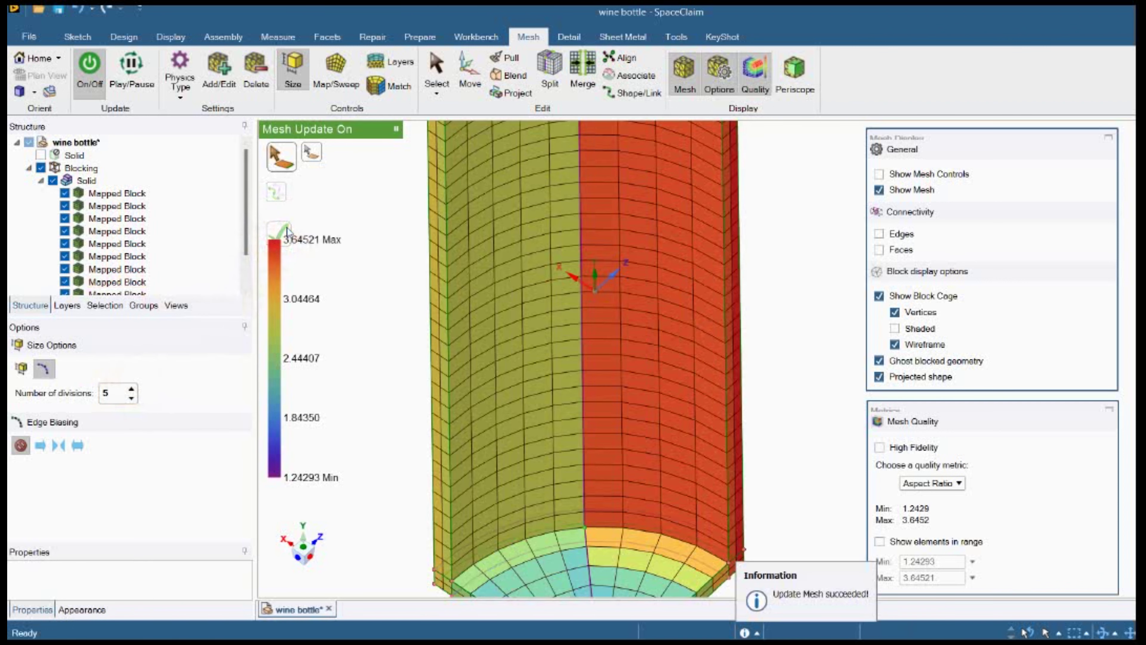
{"action": "left_click", "coordinate": [539, 533]}
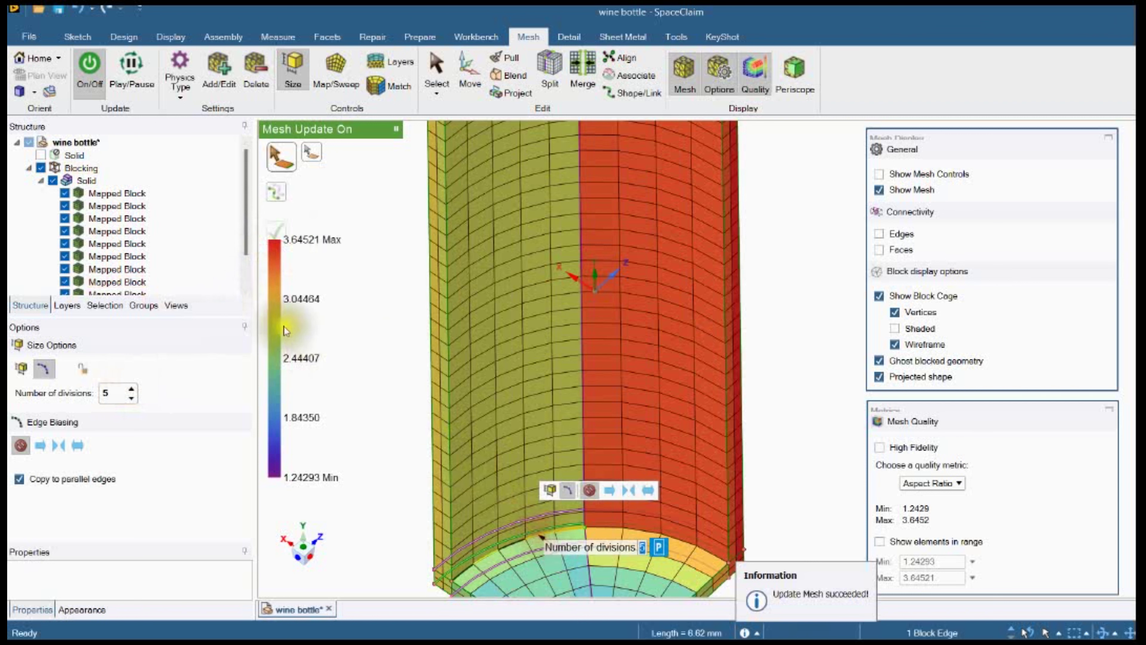
{"action": "left_click", "coordinate": [132, 389]}
{"action": "left_click", "coordinate": [276, 229]}
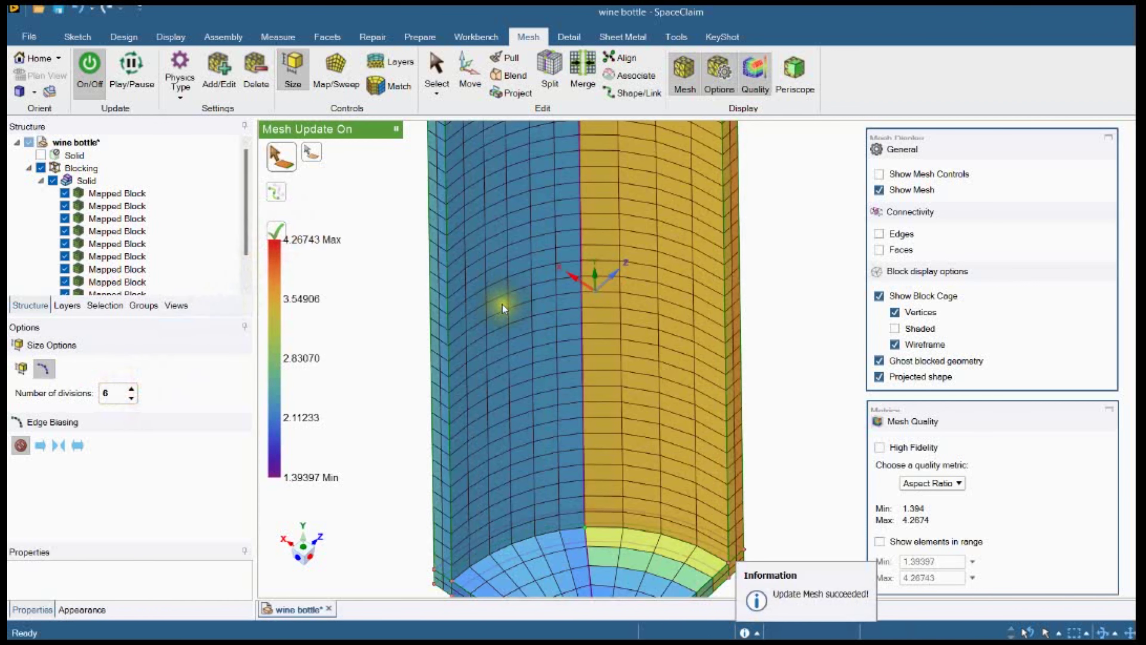
Set the 6.73 mm arc edge on the Z side of the base's rim to 6 divisions, copied to parallel edges
{"action": "scroll", "coordinate": [502, 304], "scroll_direction": "down", "scroll_amount": 3}
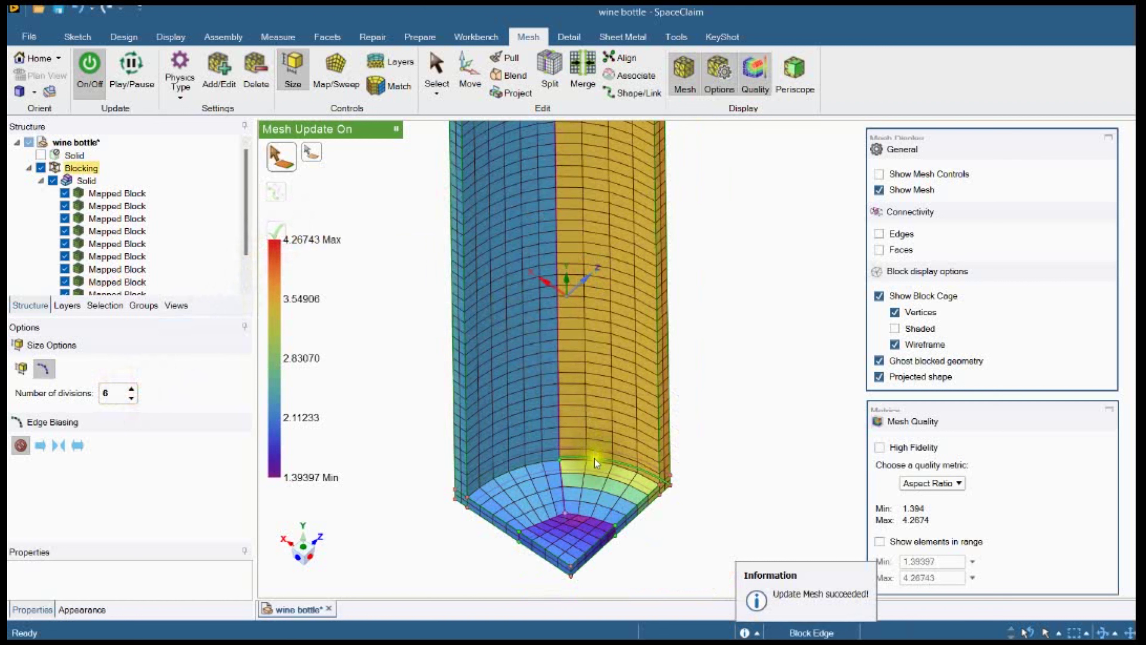
{"action": "left_click", "coordinate": [593, 460]}
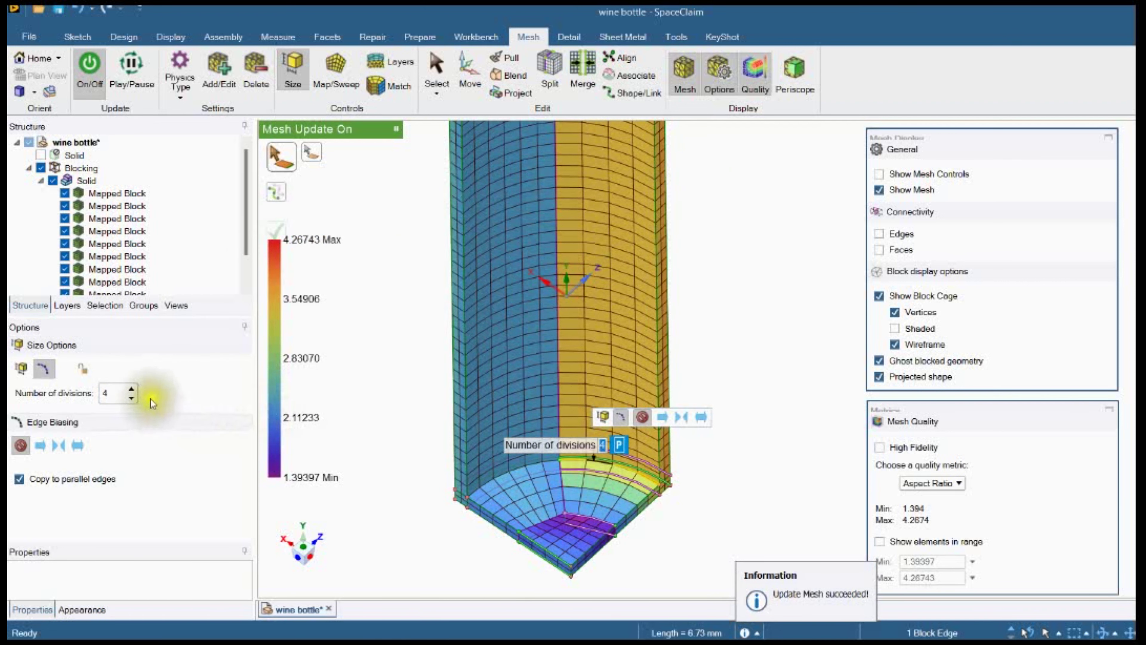
{"action": "left_click", "coordinate": [131, 389]}
{"action": "left_click", "coordinate": [132, 389]}
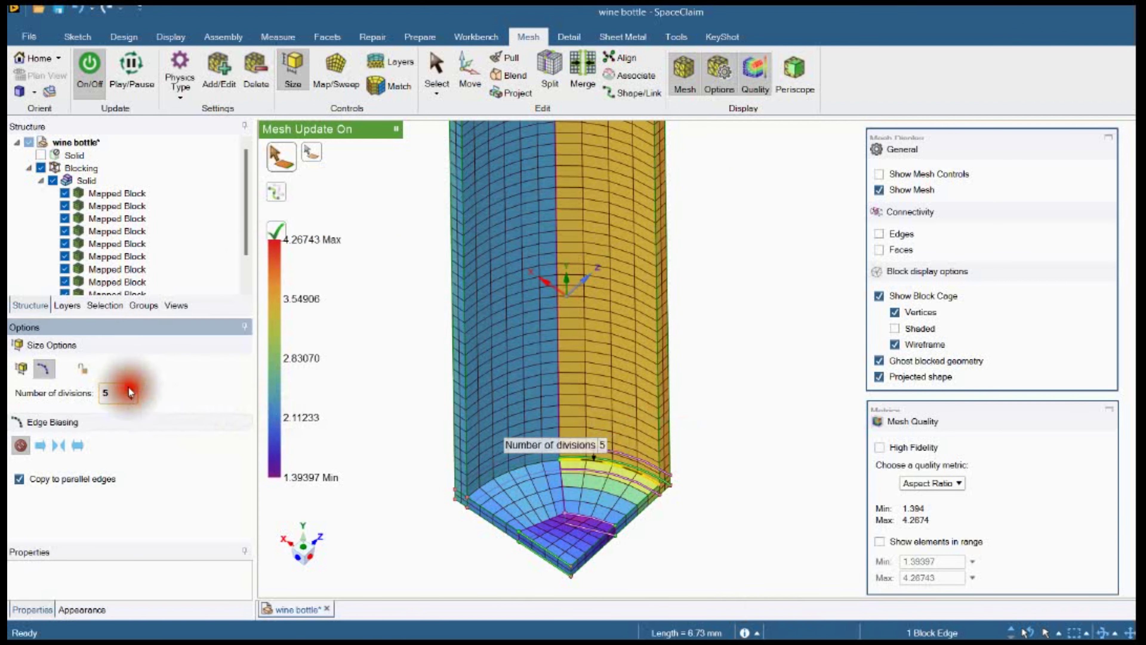
{"action": "left_click", "coordinate": [278, 227]}
Increase the 15.2 mm lengthwise edge of the bottle's neck to 14 divisions, copied to parallel edges
{"action": "scroll", "coordinate": [496, 403], "scroll_direction": "down", "scroll_amount": 4}
{"action": "scroll", "coordinate": [645, 472], "scroll_direction": "up", "scroll_amount": 3}
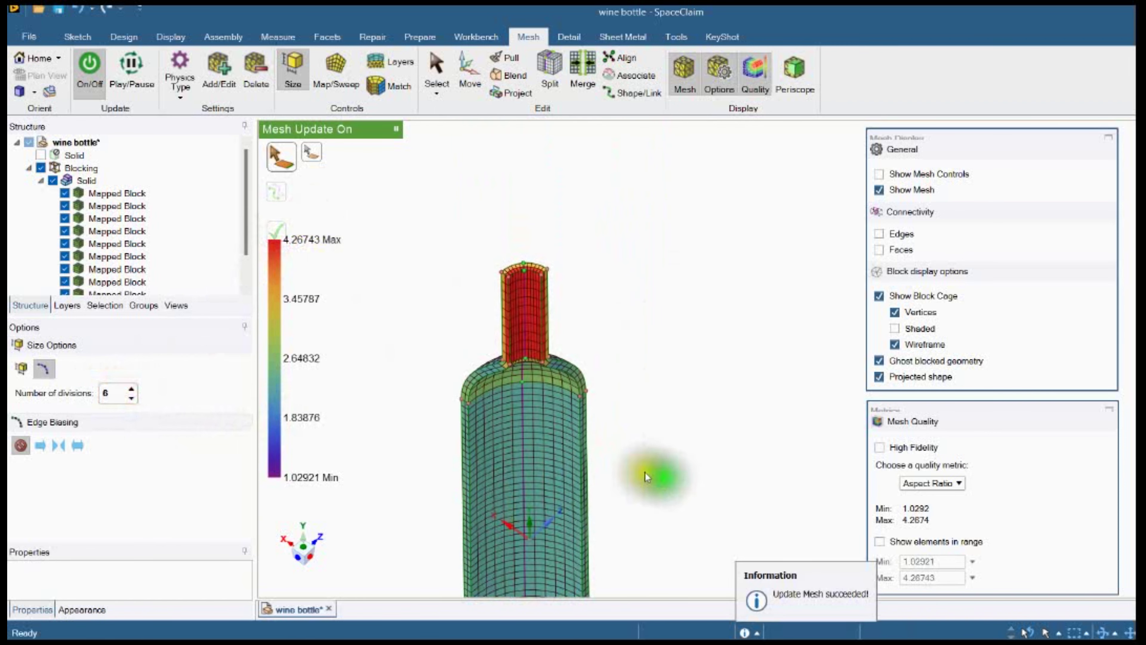
{"action": "scroll", "coordinate": [523, 341], "scroll_direction": "up", "scroll_amount": 5}
{"action": "middle_click_drag", "start_coordinate": [553, 347], "coordinate": [620, 352]}
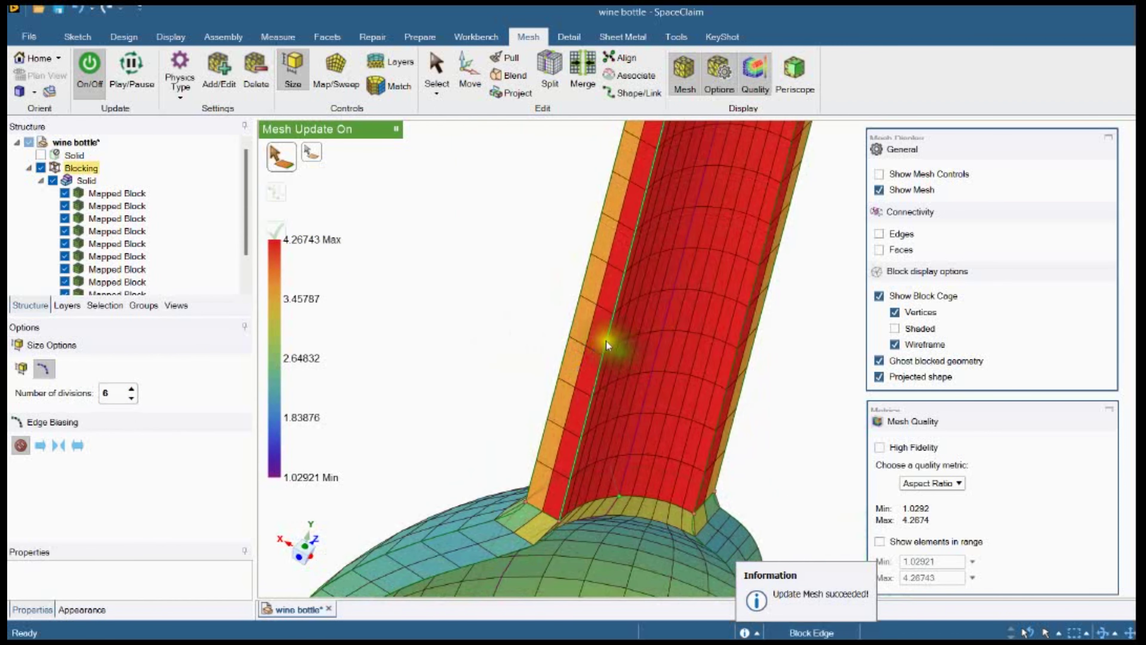
{"action": "left_click", "coordinate": [606, 341]}
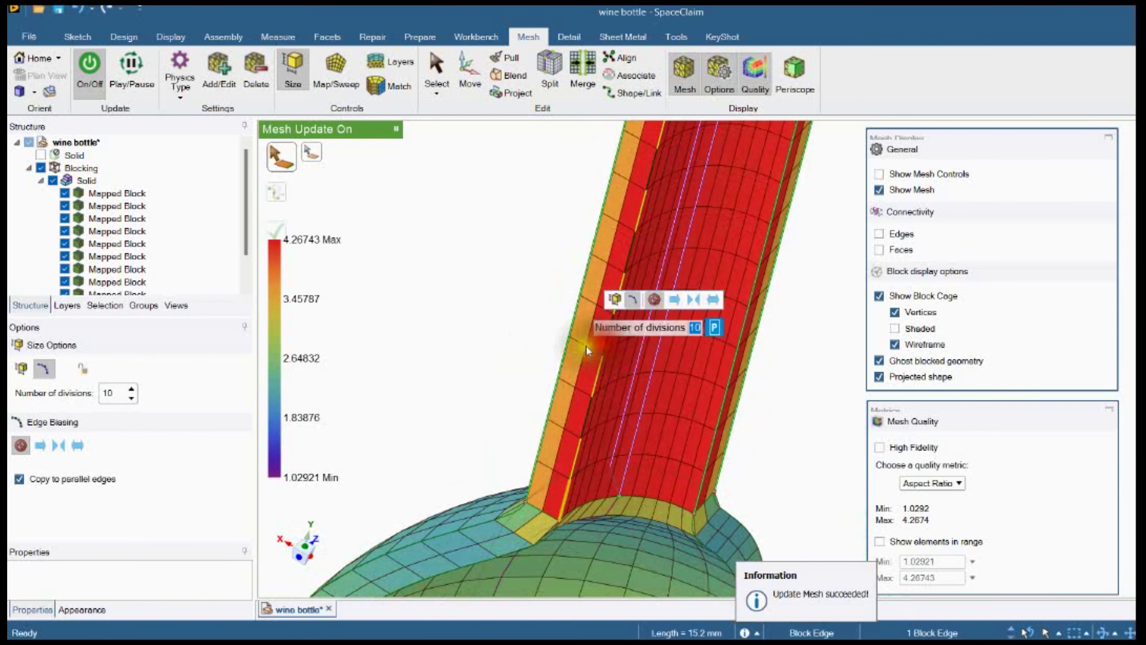
{"action": "left_click", "coordinate": [130, 389]}
{"action": "left_click", "coordinate": [129, 389]}
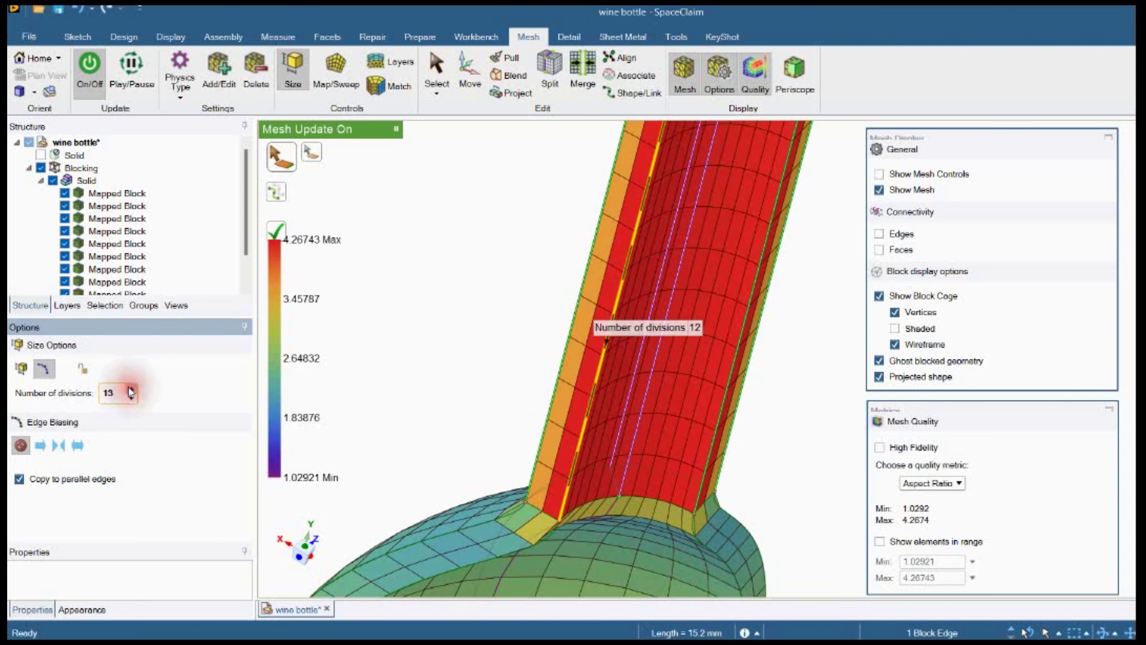
{"action": "left_click", "coordinate": [130, 389]}
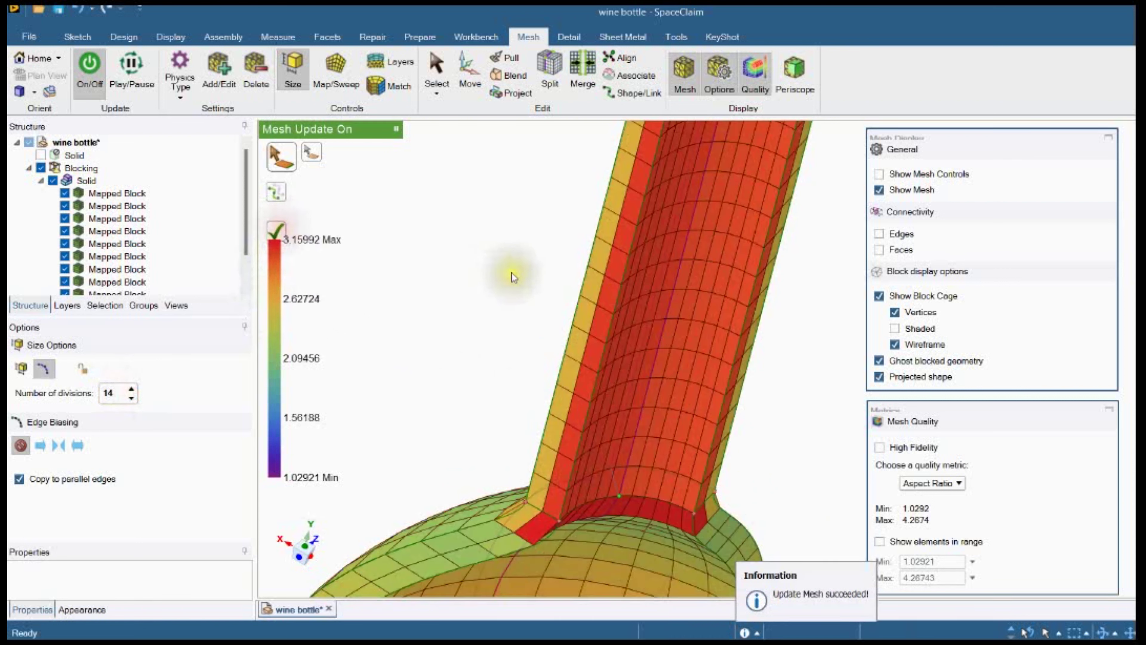
Set the neck's 15.2 mm lengthwise edge to 15 divisions, copied to parallel edges, and update the mesh
{"action": "scroll", "coordinate": [512, 273], "scroll_direction": "up", "scroll_amount": 2}
{"action": "scroll", "coordinate": [512, 273], "scroll_direction": "up", "scroll_amount": 2}
{"action": "left_click", "coordinate": [559, 301]}
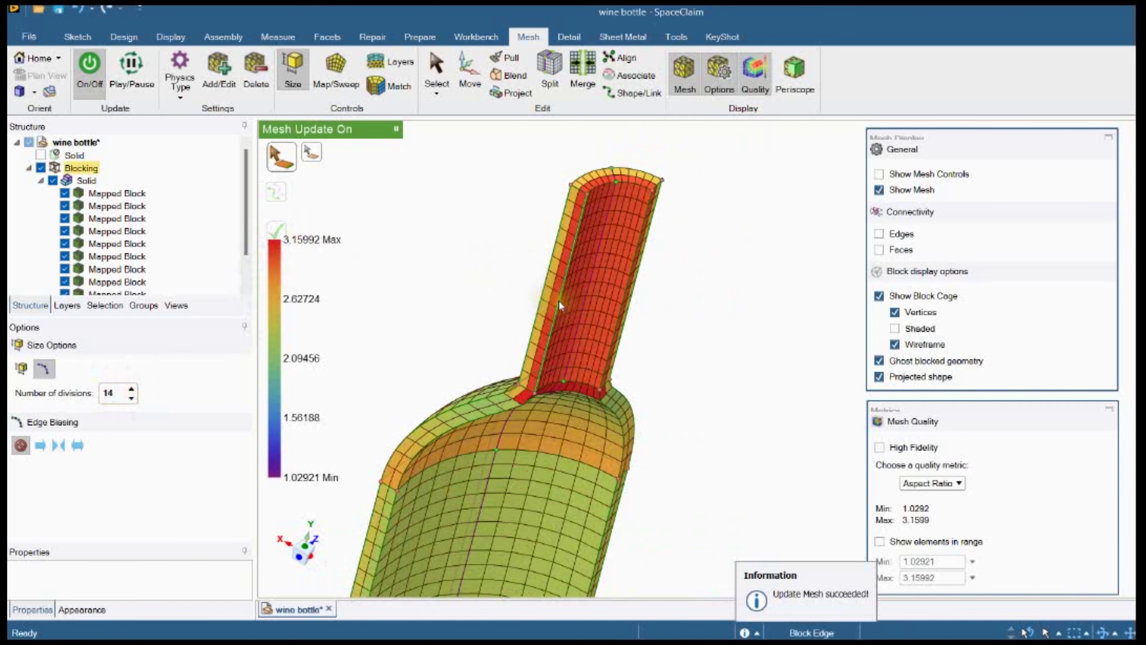
{"action": "left_click", "coordinate": [131, 389]}
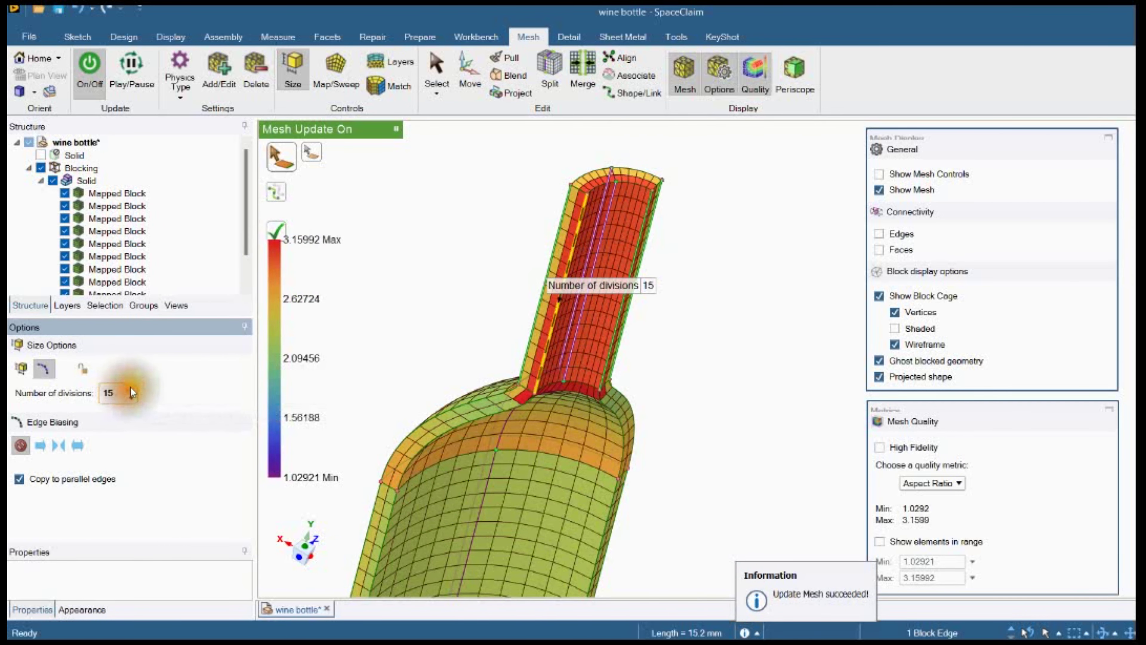
{"action": "left_click", "coordinate": [273, 234]}
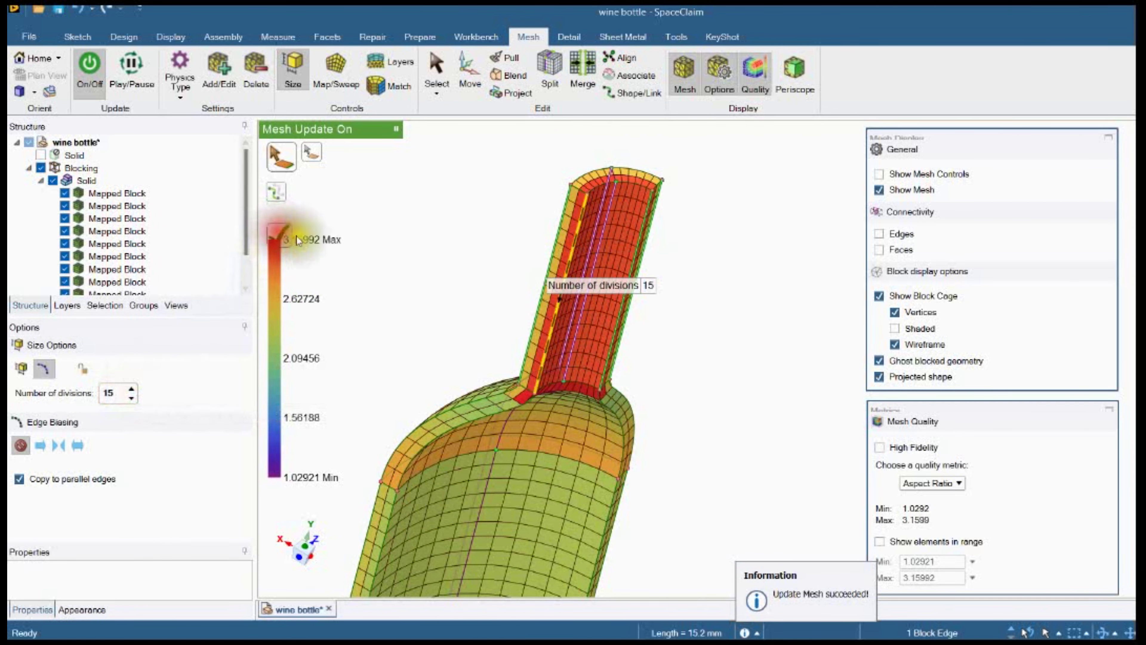
Set the neck's 15.2 mm lengthwise edge to 16 divisions, copied to parallel edges, and update the mesh
{"action": "left_click", "coordinate": [556, 318]}
{"action": "left_click", "coordinate": [131, 389]}
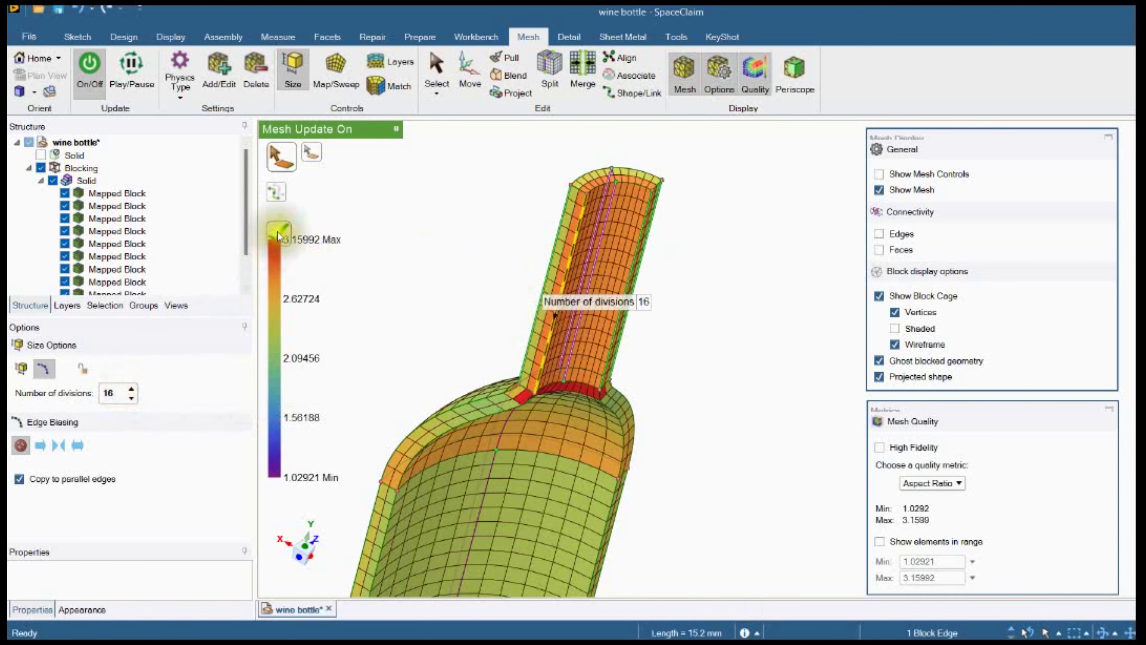
Set the 13.46 mm shoulder edge below the neck to 14 divisions, copied to parallel edges, and update the mesh
{"action": "scroll", "coordinate": [517, 390], "scroll_direction": "up", "scroll_amount": 3}
{"action": "left_click", "coordinate": [531, 391]}
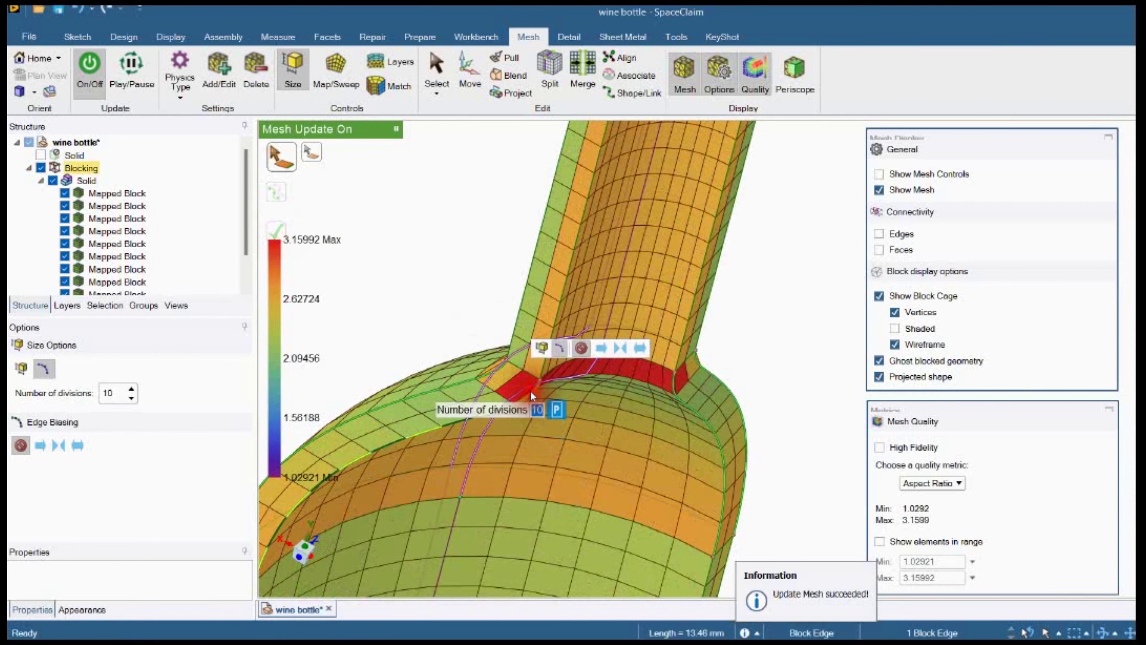
{"action": "left_click", "coordinate": [454, 294]}
{"action": "middle_click_drag", "start_coordinate": [509, 318], "coordinate": [614, 332]}
{"action": "left_click", "coordinate": [454, 360]}
{"action": "scroll", "coordinate": [558, 371], "scroll_direction": "down", "scroll_amount": 3}
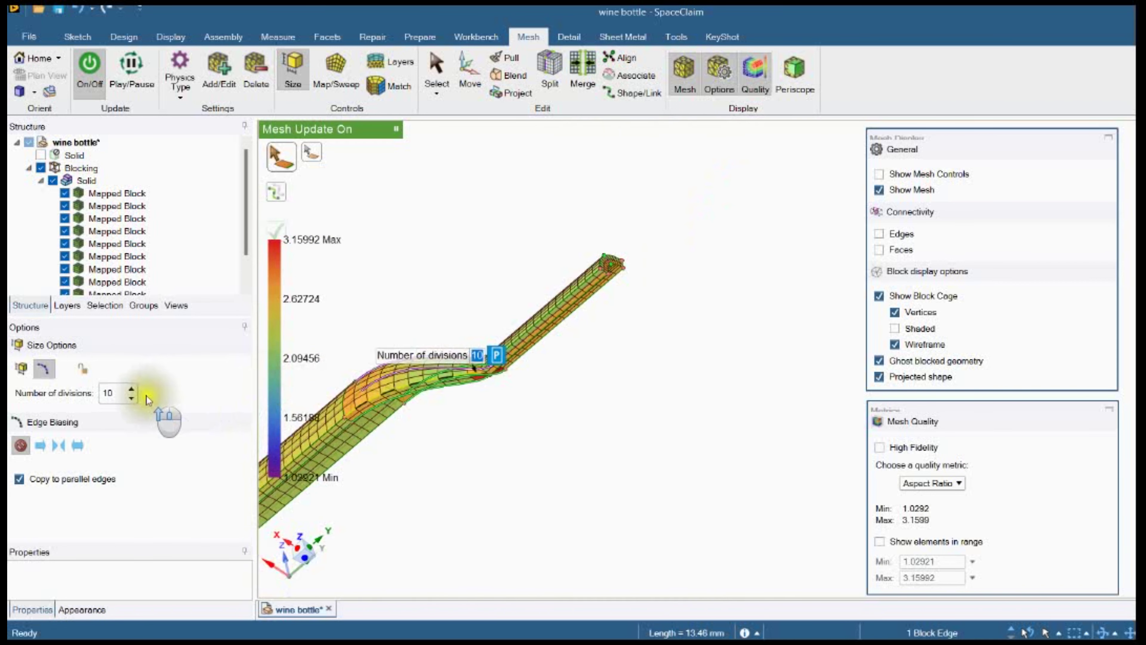
{"action": "left_click", "coordinate": [131, 389]}
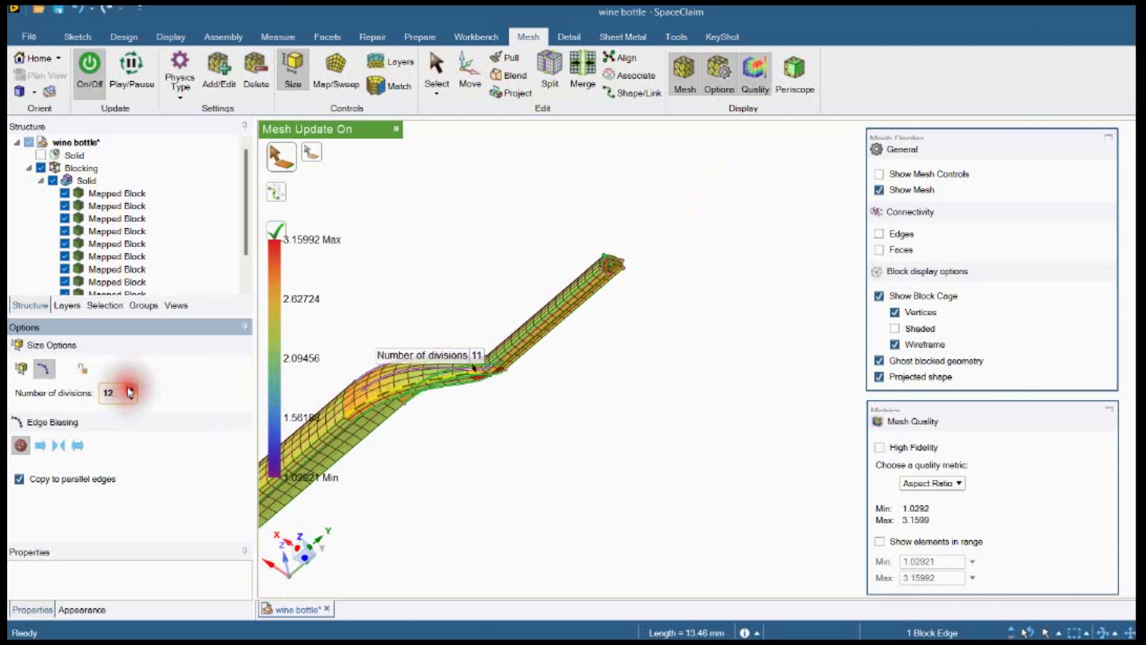
{"action": "left_click", "coordinate": [131, 389]}
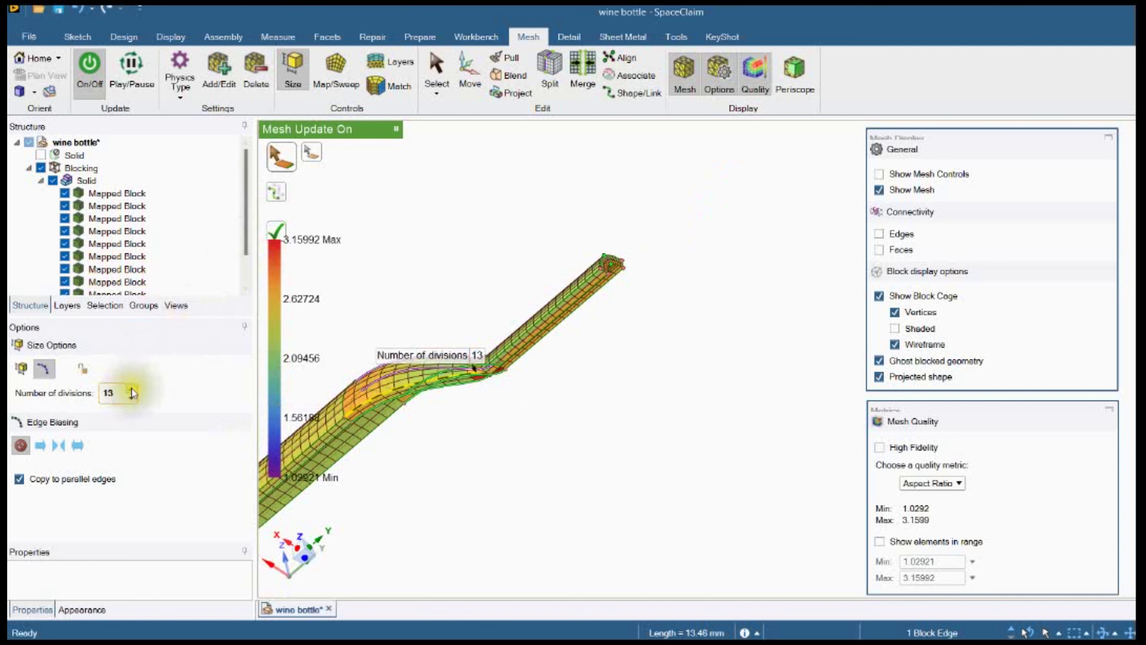
{"action": "left_click", "coordinate": [131, 388]}
Raise the neck's 15.2 mm lengthwise edge to 18 divisions, copied to parallel edges, and update the mesh
{"action": "middle_click_drag", "start_coordinate": [446, 316], "coordinate": [576, 273]}
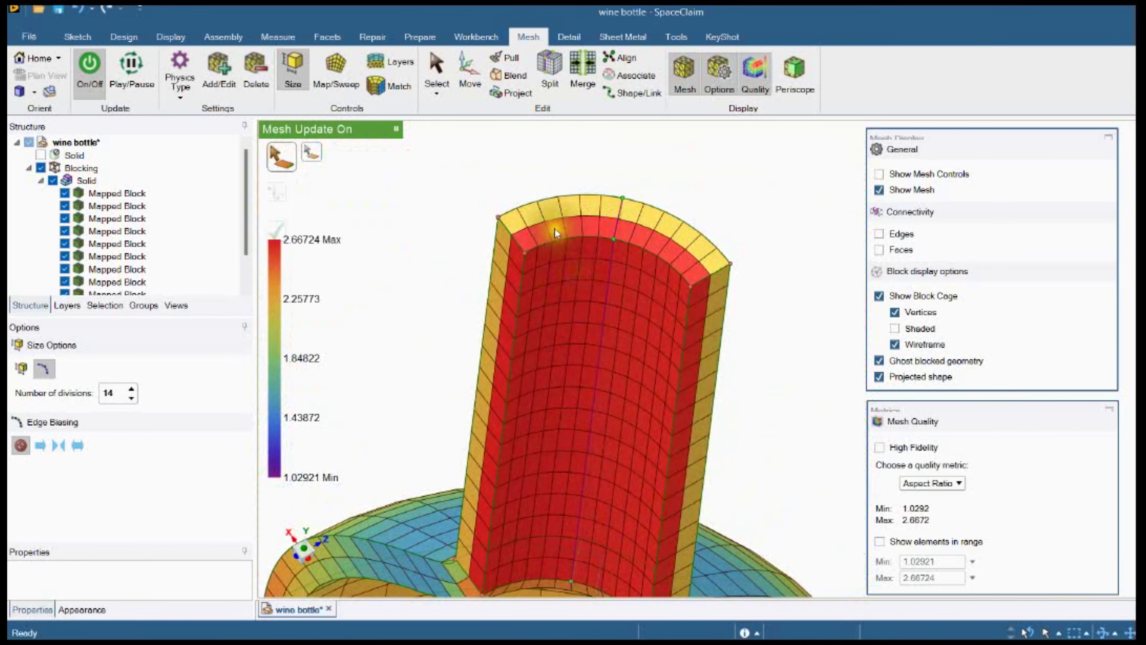
{"action": "middle_click_drag", "start_coordinate": [552, 231], "coordinate": [575, 180]}
{"action": "left_click", "coordinate": [524, 272]}
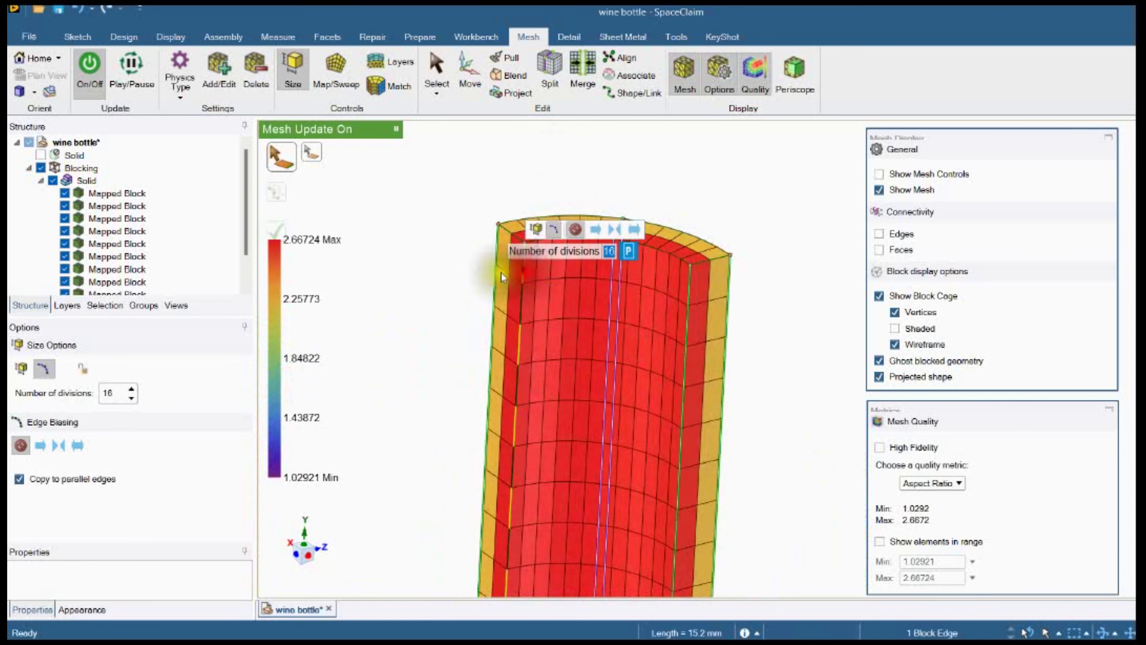
{"action": "left_click", "coordinate": [131, 388]}
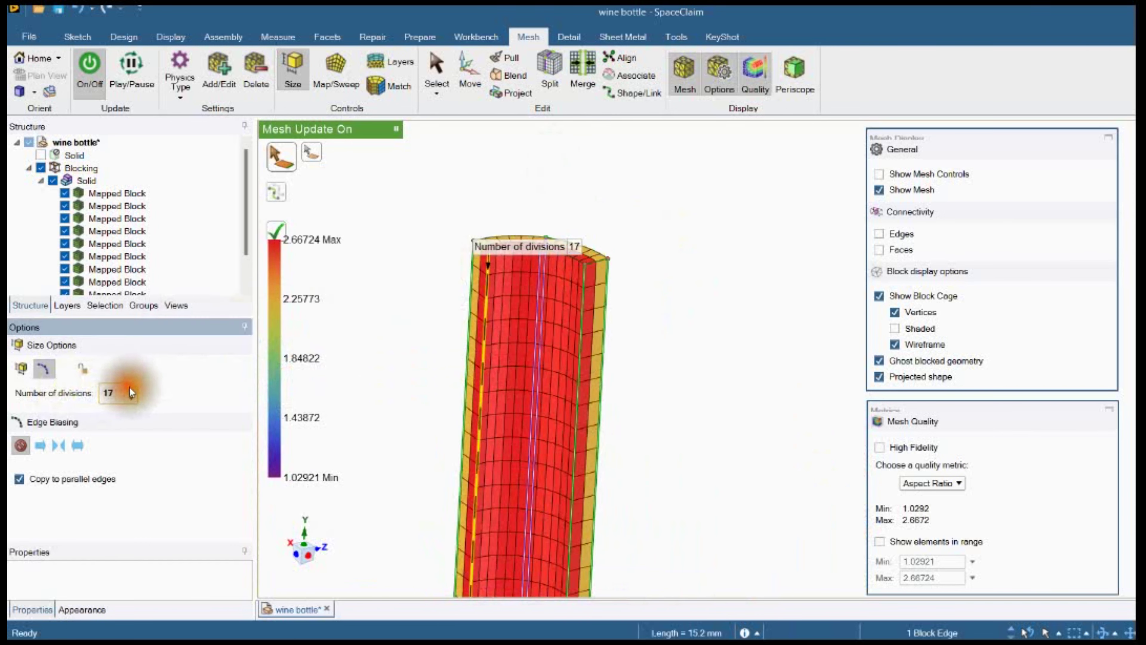
{"action": "left_click", "coordinate": [273, 230]}
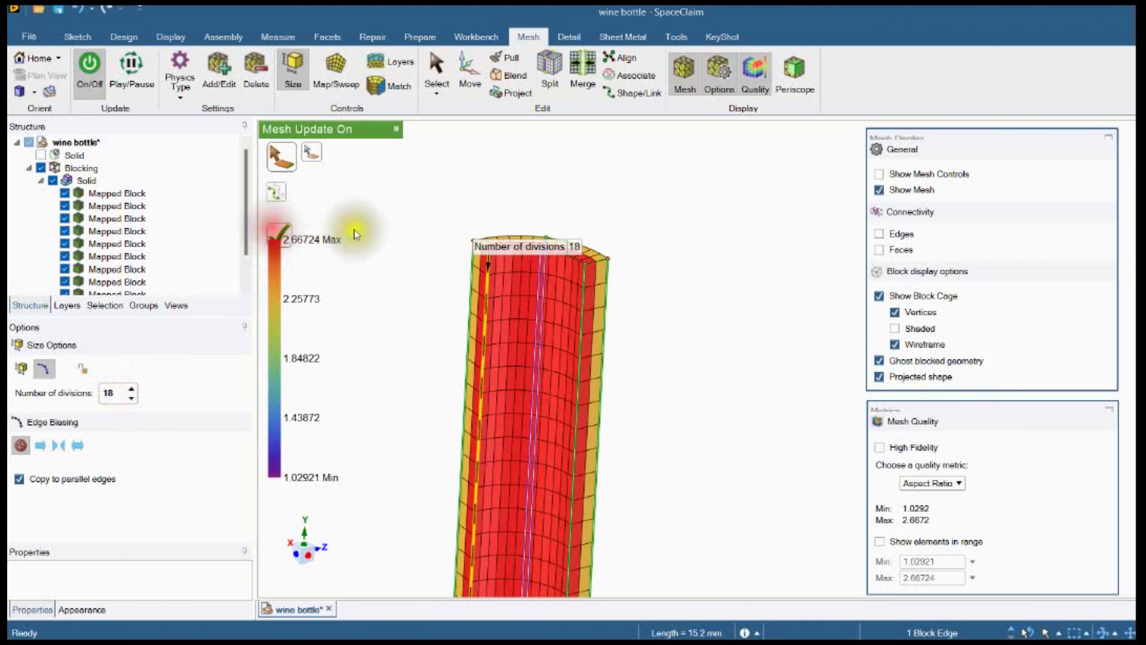
Raise the neck's 15.2 mm lengthwise edge to 20 divisions, copied to parallel edges, and update the mesh
{"action": "left_click", "coordinate": [487, 273]}
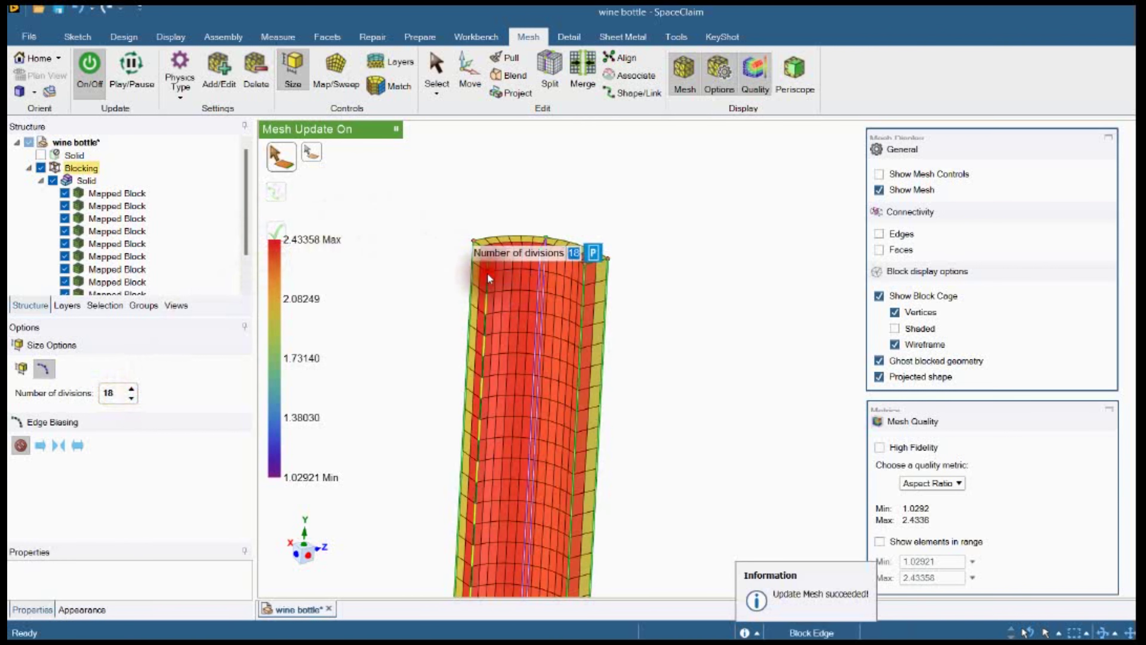
{"action": "left_click", "coordinate": [131, 387]}
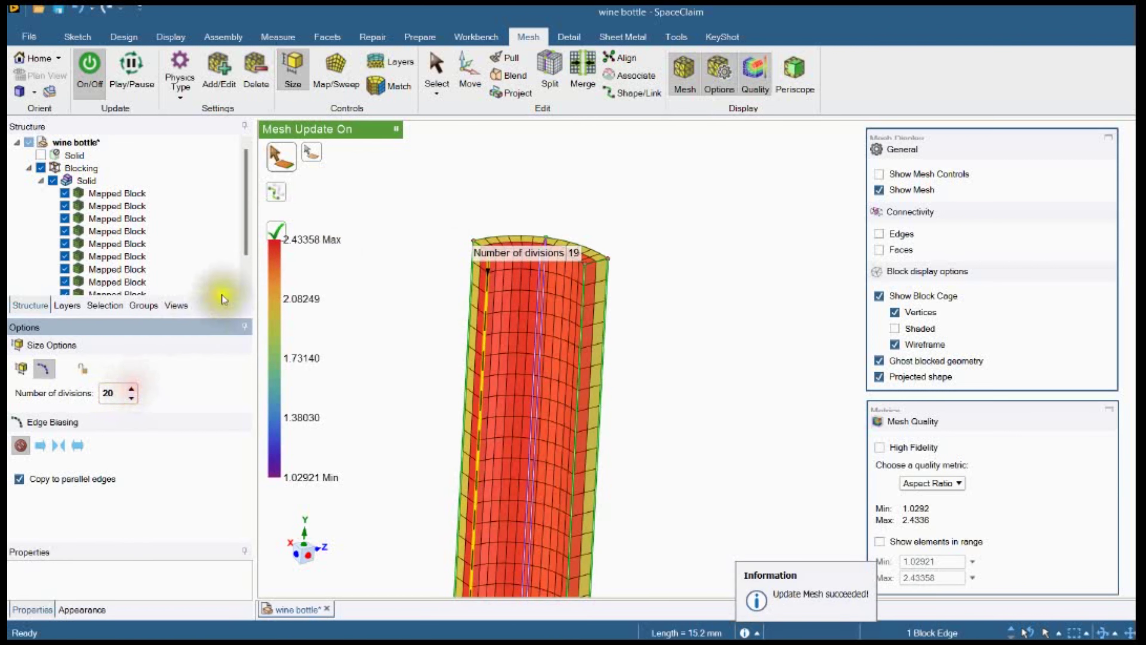
{"action": "left_click", "coordinate": [275, 230]}
Raise the neck's 15.2 mm lengthwise edge to 22 divisions, copied to parallel edges, and update the mesh
{"action": "scroll", "coordinate": [453, 238], "scroll_direction": "up", "scroll_amount": 3}
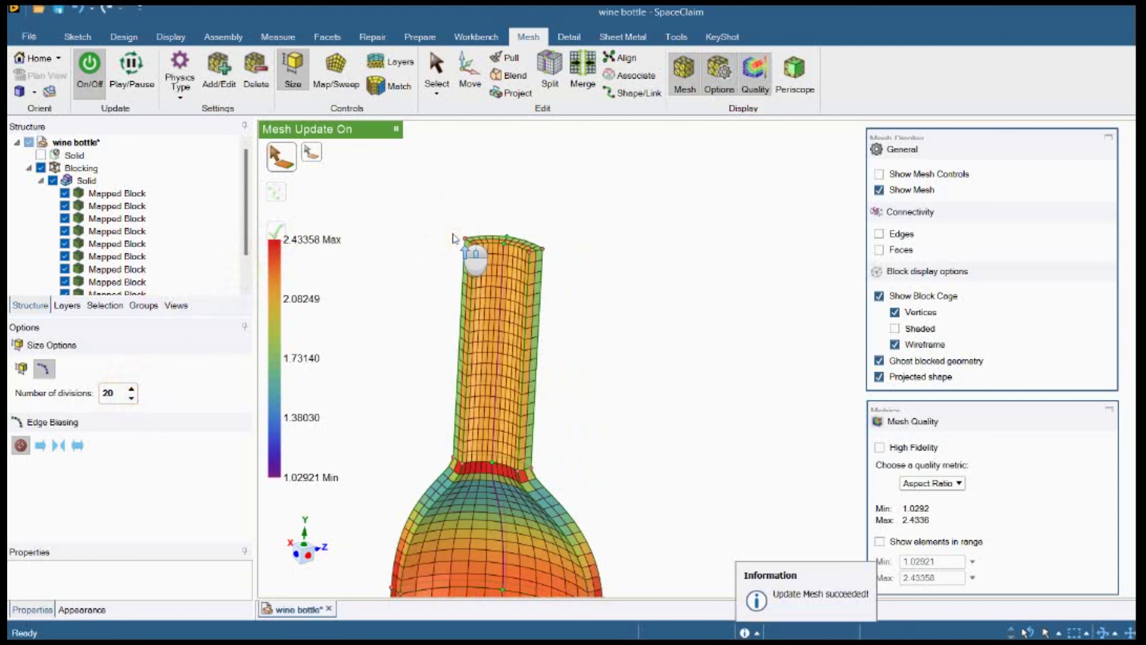
{"action": "scroll", "coordinate": [452, 238], "scroll_direction": "down", "scroll_amount": 5}
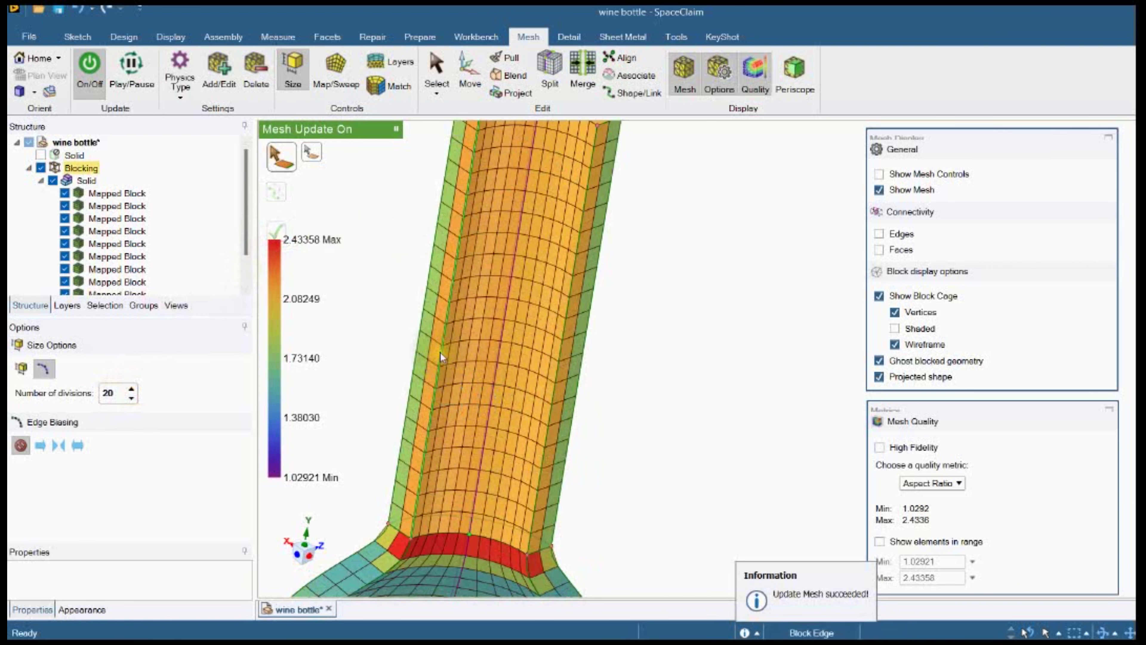
{"action": "left_click", "coordinate": [441, 352]}
{"action": "left_click", "coordinate": [131, 387]}
{"action": "left_click", "coordinate": [132, 386]}
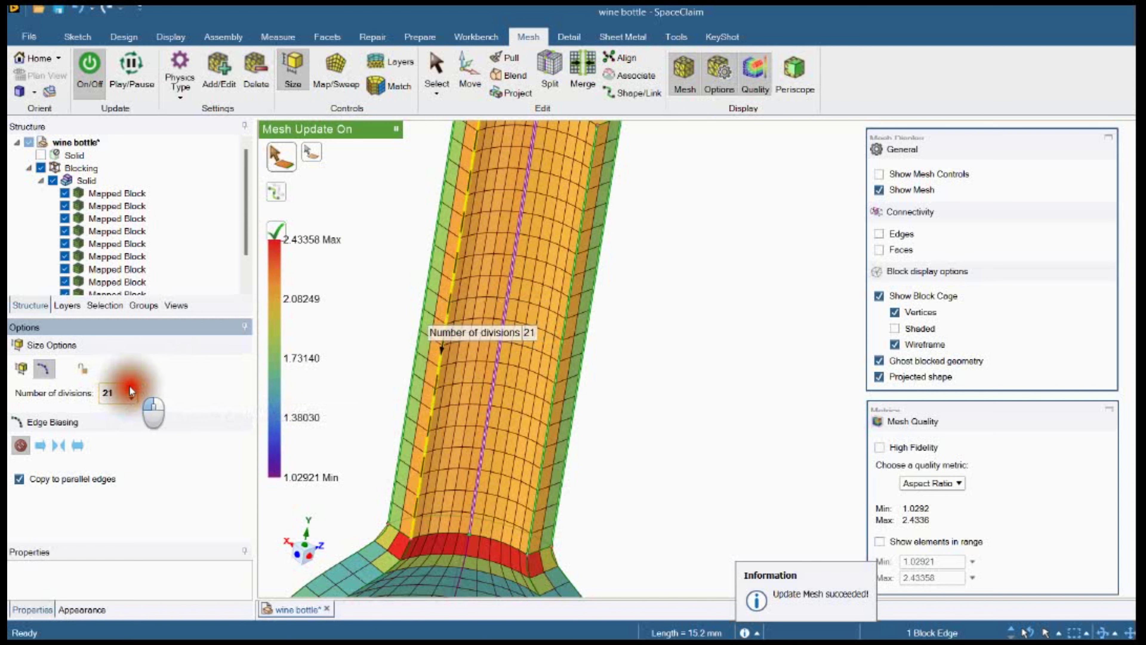
{"action": "left_click", "coordinate": [284, 236]}
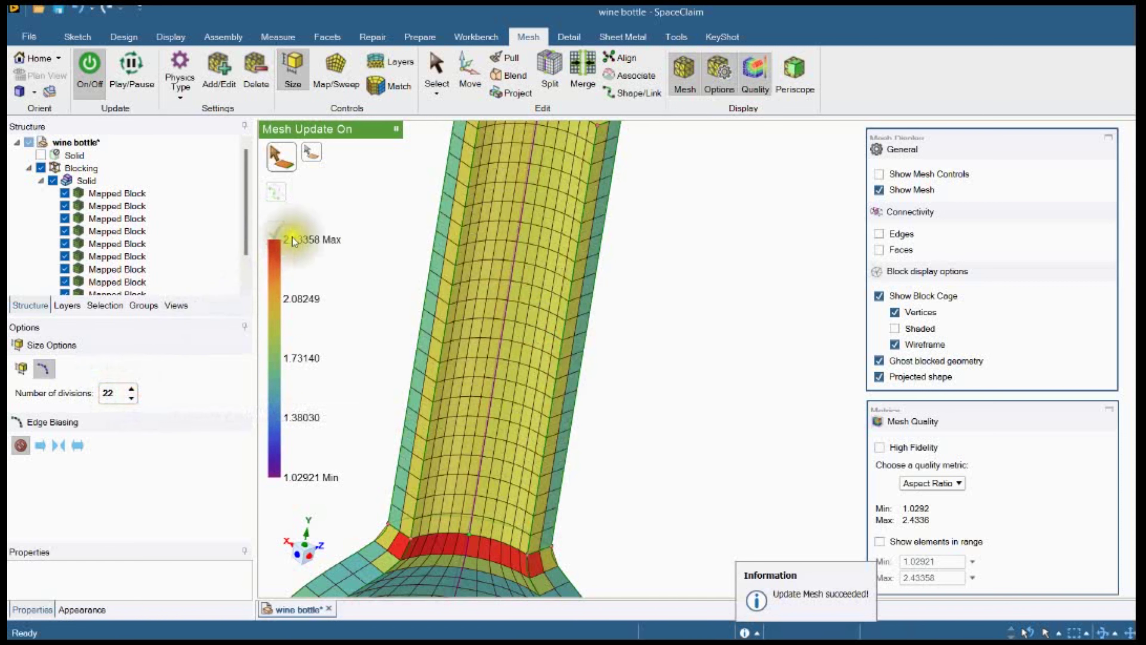
Set the 13.46 mm shoulder edge below the neck to 20 divisions, copied to parallel edges, and update the mesh
{"action": "scroll", "coordinate": [429, 383], "scroll_direction": "down", "scroll_amount": 3}
{"action": "scroll", "coordinate": [412, 442], "scroll_direction": "up", "scroll_amount": 5}
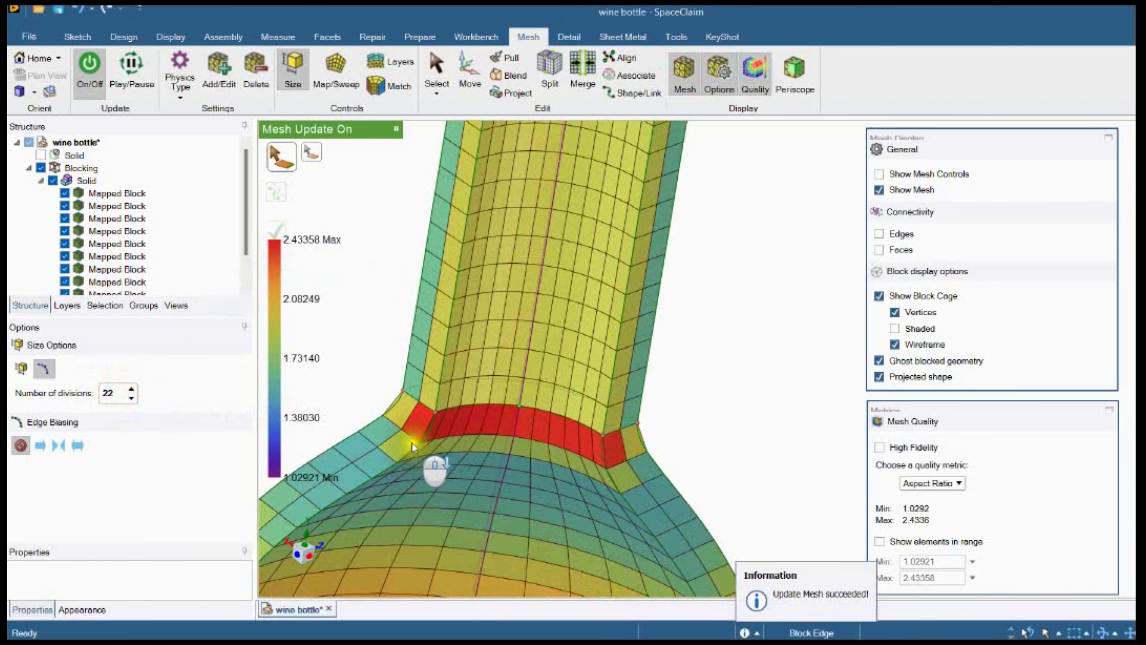
{"action": "left_click", "coordinate": [423, 441]}
{"action": "left_click", "coordinate": [88, 390]}
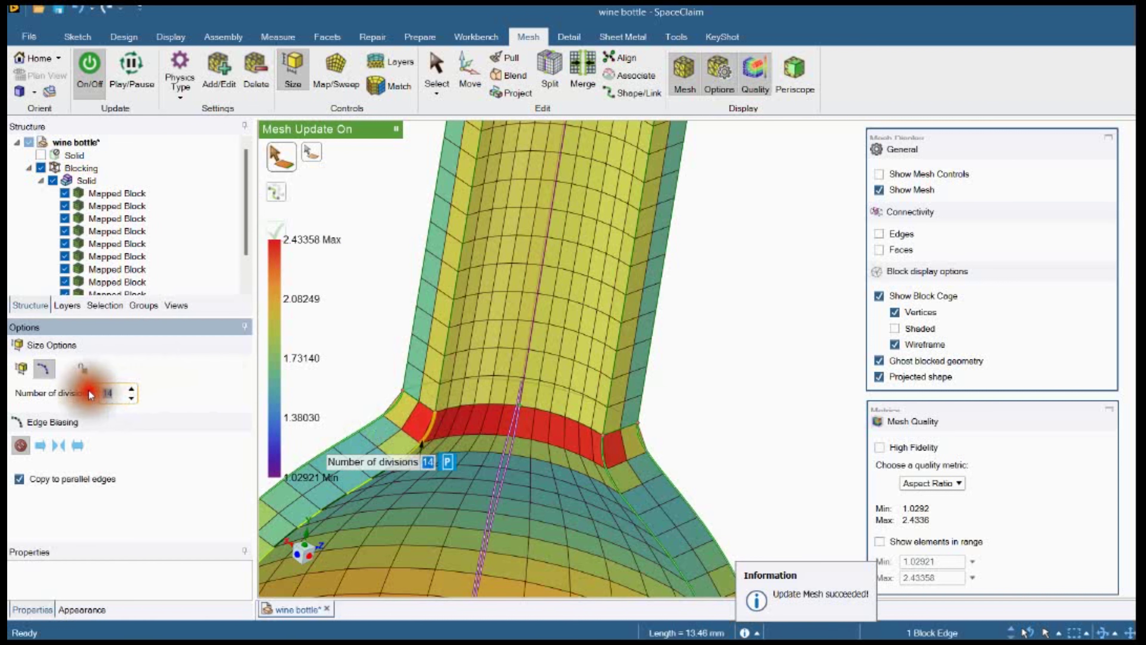
{"action": "type", "text": "20"}
{"action": "key", "text": "Return"}
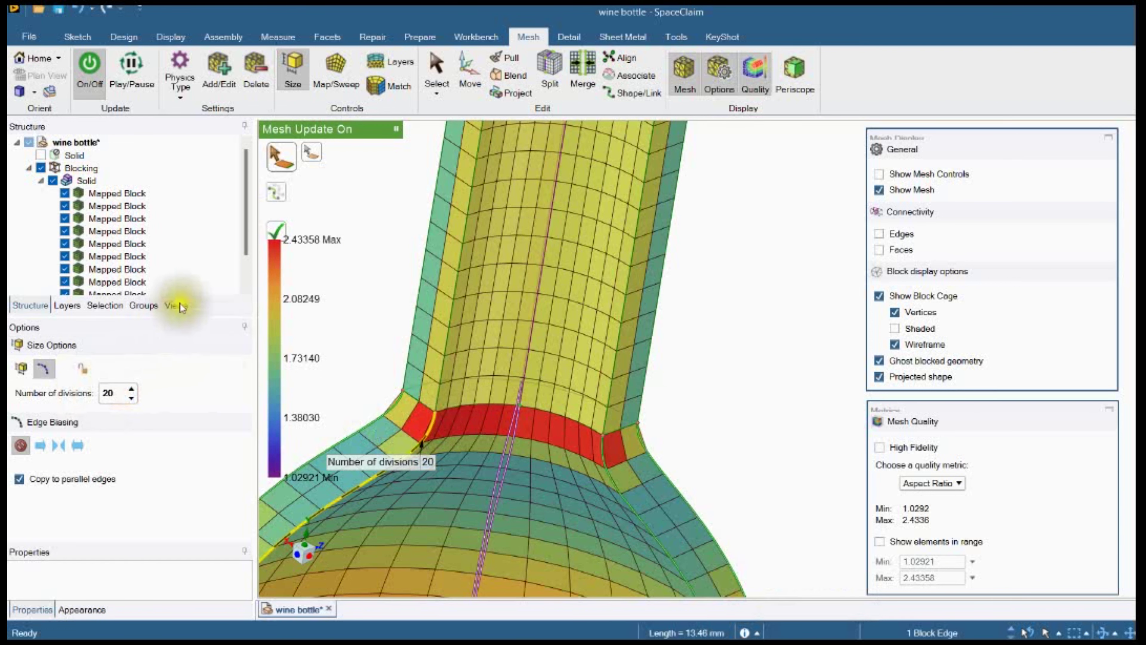
Set the body's 43.79 mm lengthwise edge to 60 divisions, copied to parallel edges, and update the mesh
{"action": "middle_click_drag", "start_coordinate": [514, 265], "coordinate": [487, 469]}
{"action": "scroll", "coordinate": [423, 407], "scroll_direction": "up", "scroll_amount": 5}
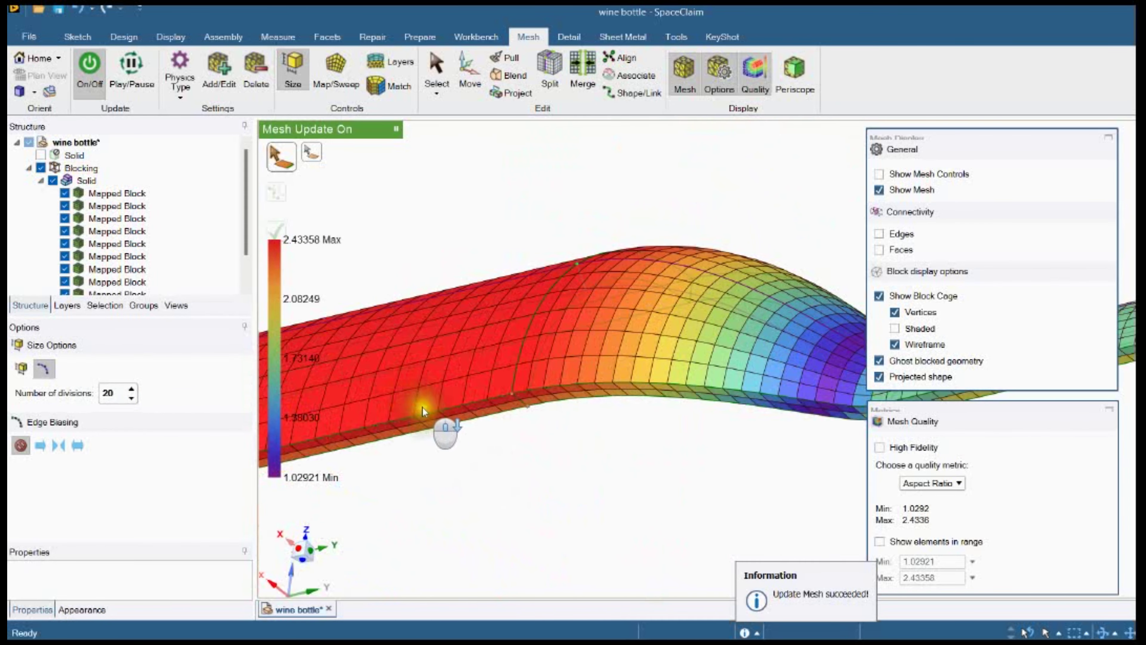
{"action": "left_click", "coordinate": [423, 409]}
{"action": "scroll", "coordinate": [636, 386], "scroll_direction": "down", "scroll_amount": 5}
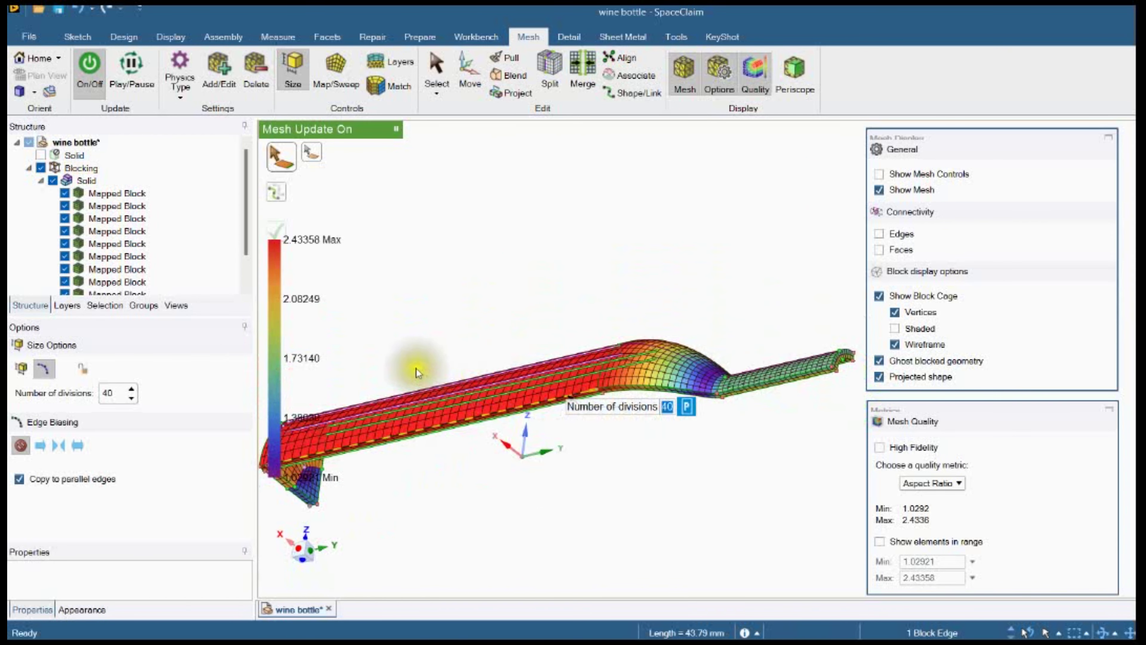
{"action": "left_click", "coordinate": [112, 390]}
{"action": "left_click_drag", "start_coordinate": [113, 388], "coordinate": [100, 391]}
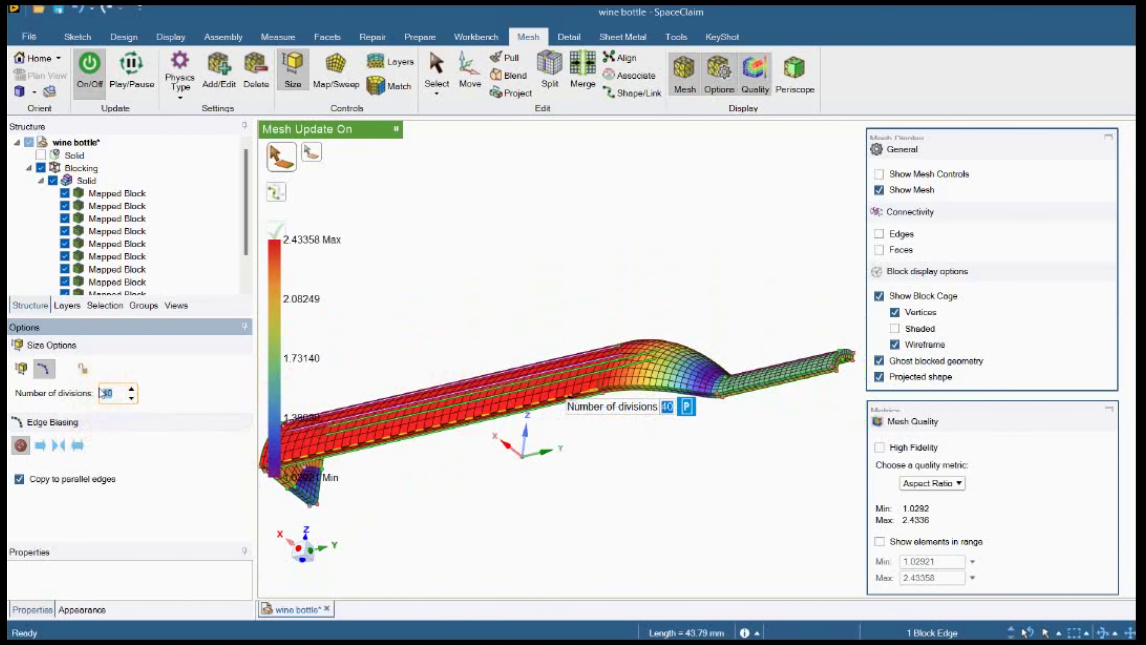
{"action": "left_click", "coordinate": [157, 314]}
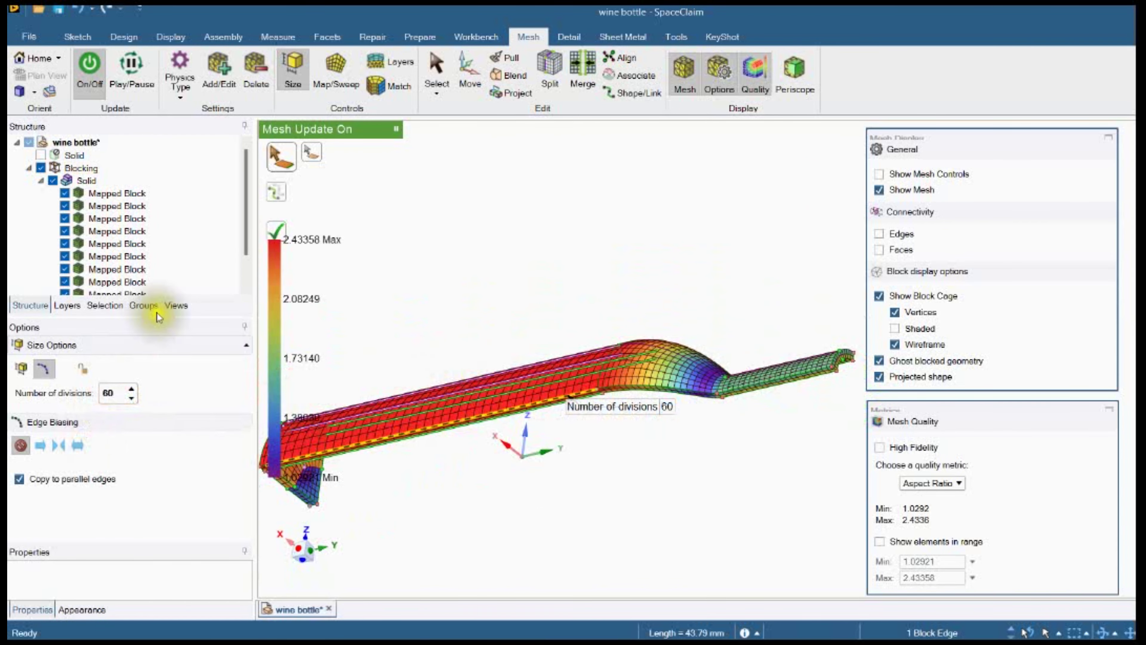
{"action": "left_click", "coordinate": [288, 230]}
Set the body's 43.8 mm lengthwise inner edge to 40 divisions, copied to parallel edges, and update the mesh
{"action": "middle_click_drag", "start_coordinate": [535, 342], "coordinate": [434, 222]}
{"action": "scroll", "coordinate": [434, 222], "scroll_direction": "up", "scroll_amount": 3}
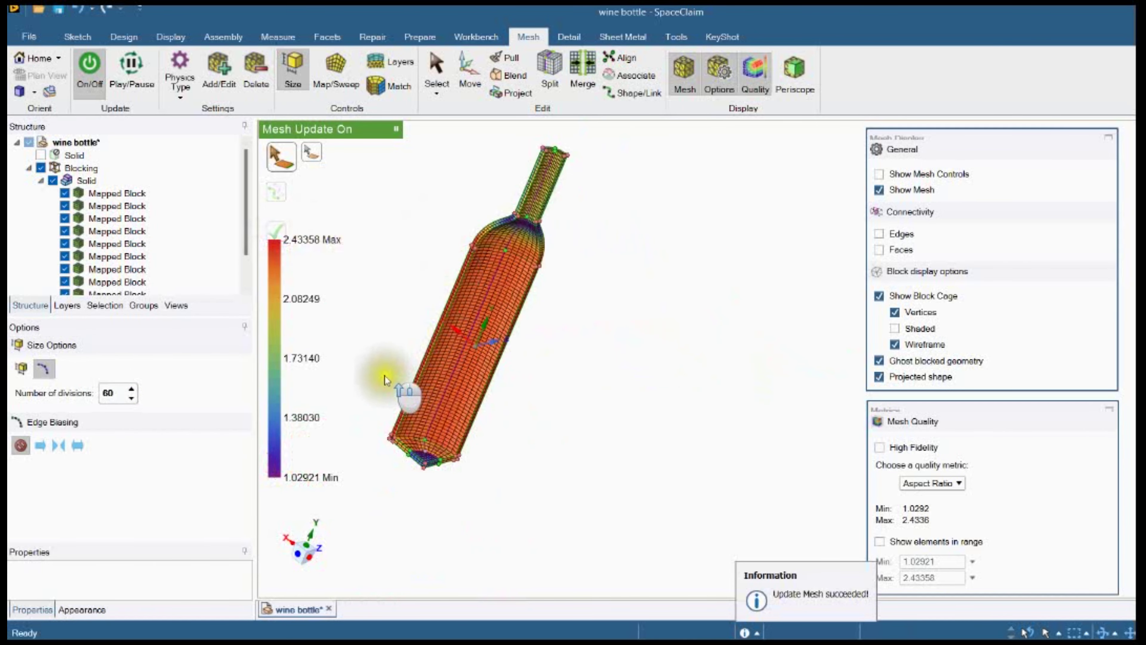
{"action": "scroll", "coordinate": [496, 404], "scroll_direction": "down", "scroll_amount": 7}
{"action": "middle_click_drag", "start_coordinate": [414, 384], "coordinate": [364, 397]}
{"action": "scroll", "coordinate": [529, 451], "scroll_direction": "down", "scroll_amount": 5}
{"action": "left_click", "coordinate": [574, 424]}
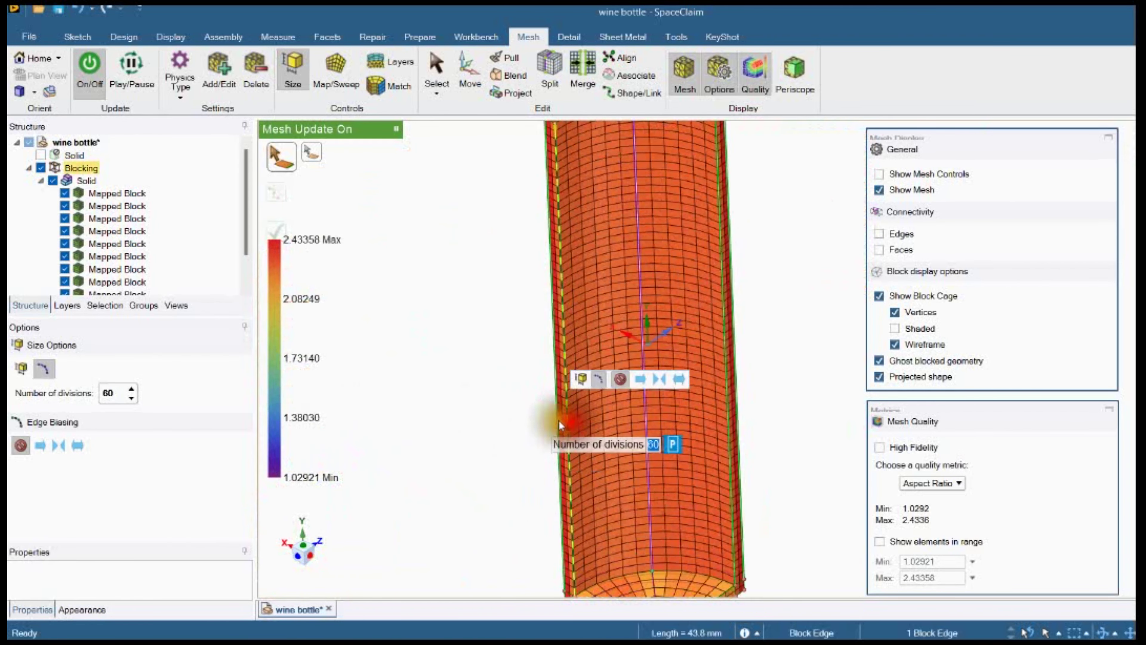
{"action": "left_click", "coordinate": [105, 393]}
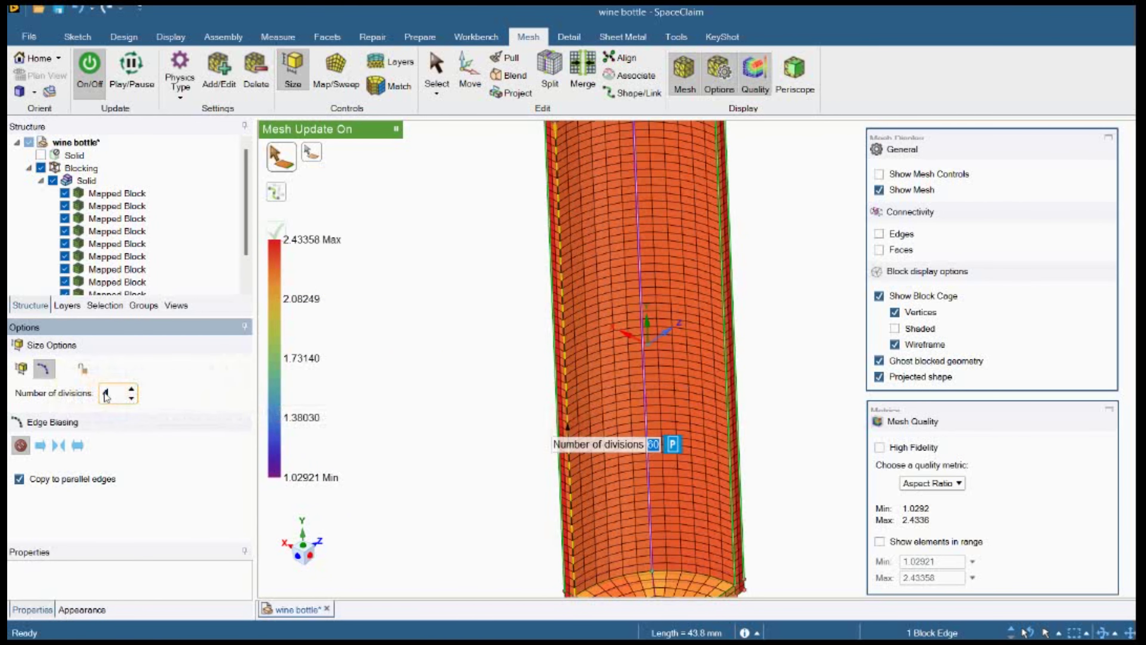
{"action": "key", "text": "Return"}
{"action": "left_click", "coordinate": [278, 229]}
{"action": "left_click", "coordinate": [462, 308]}
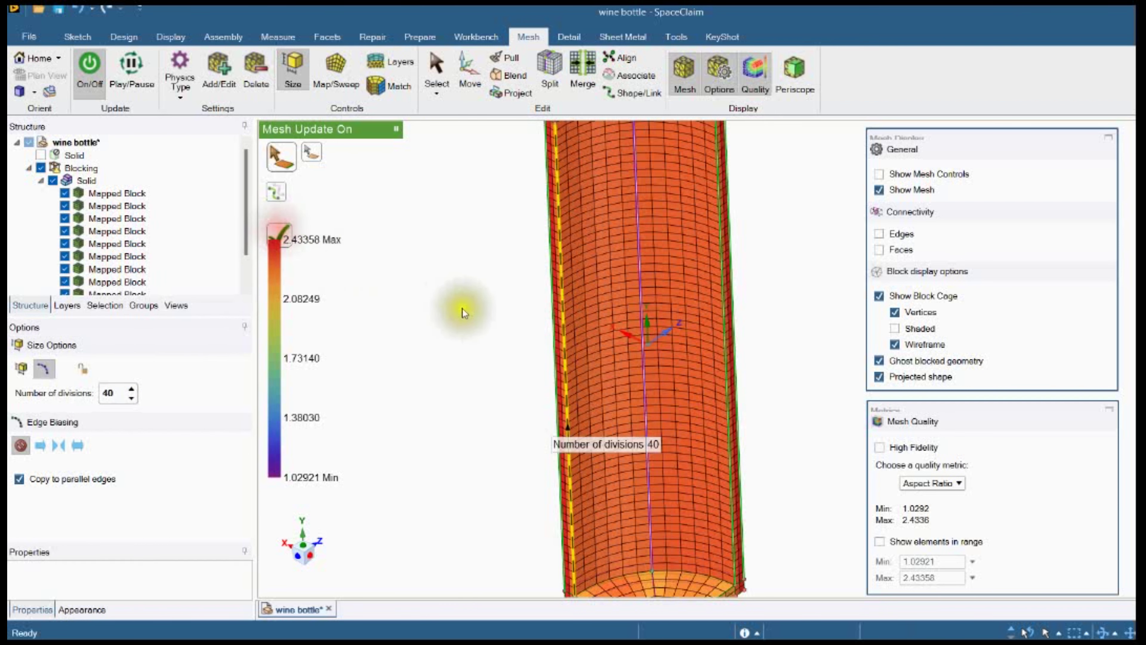
Reduce the body's 43.8 mm lengthwise edge to 30 divisions, copied to parallel edges, and update the mesh
{"action": "left_click", "coordinate": [568, 338]}
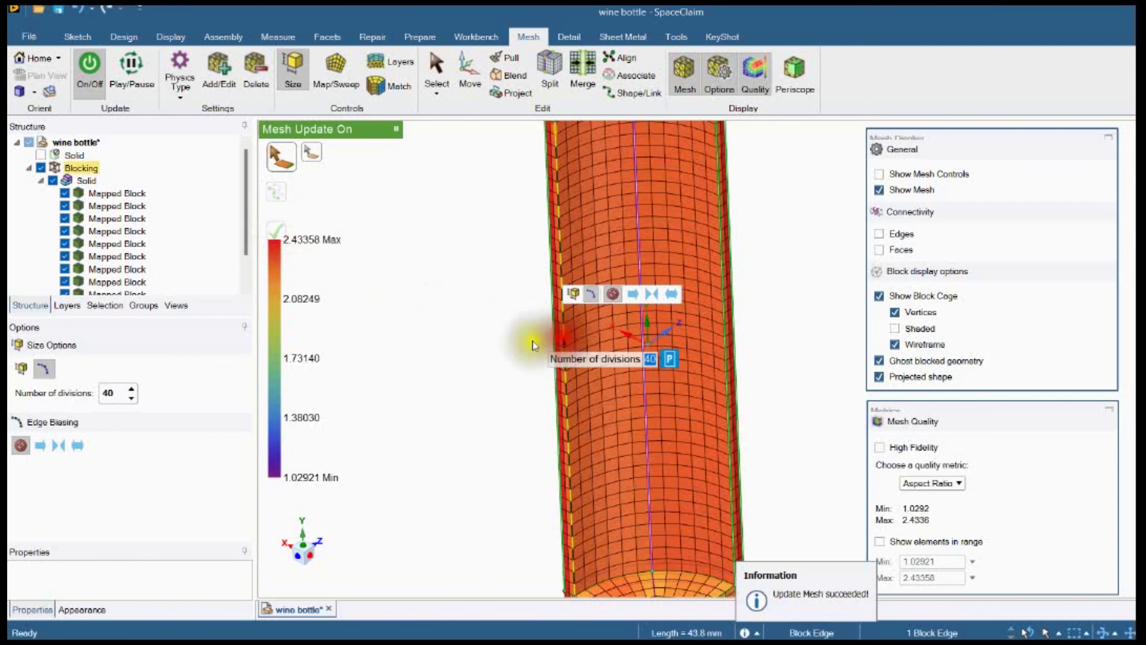
{"action": "left_click", "coordinate": [104, 393]}
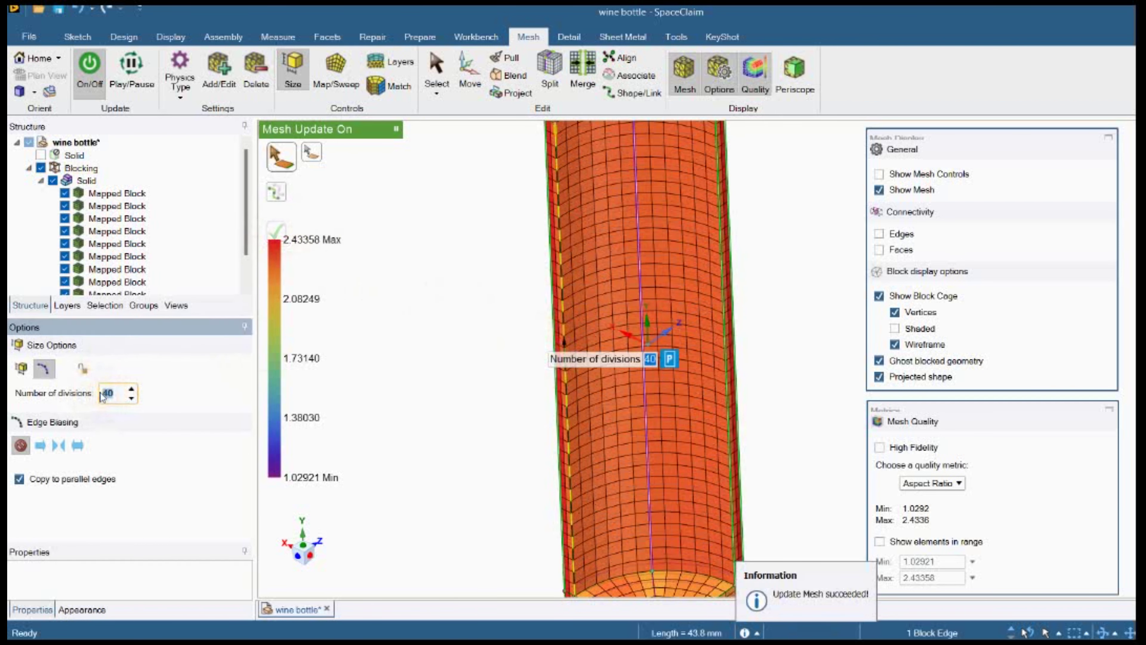
{"action": "key", "text": "Return"}
{"action": "left_click", "coordinate": [277, 230]}
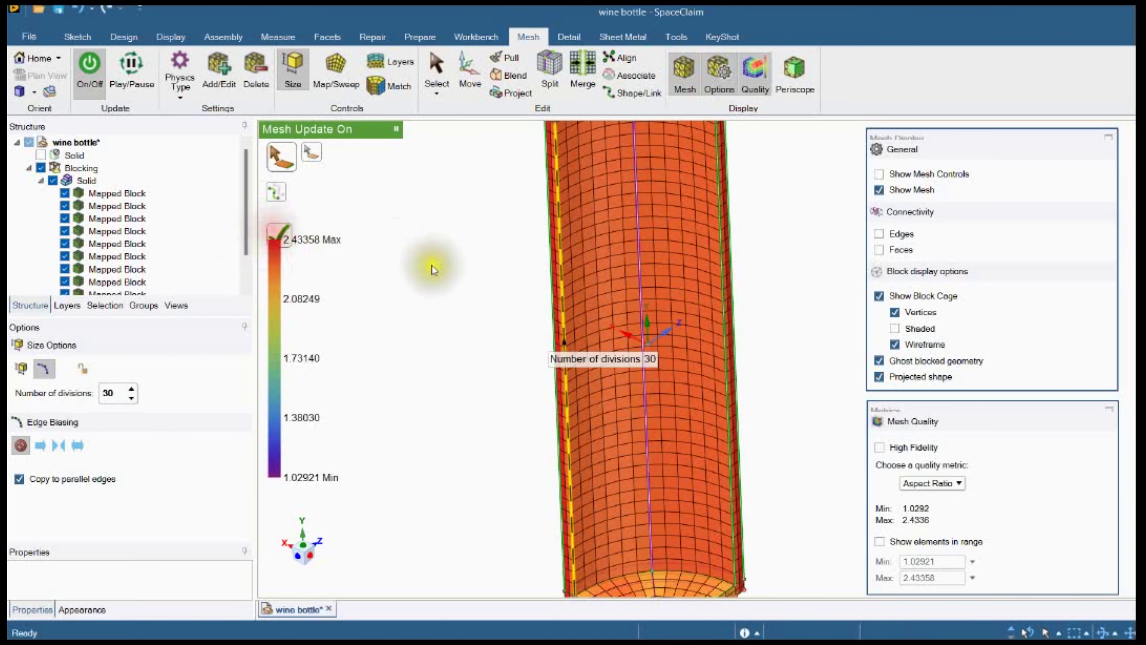
Set the body's 43.8 mm lengthwise edge to 50 divisions, copied to parallel edges, and update the mesh
{"action": "middle_click_drag", "start_coordinate": [436, 270], "coordinate": [494, 338]}
{"action": "scroll", "coordinate": [494, 338], "scroll_direction": "up", "scroll_amount": 3}
{"action": "scroll", "coordinate": [569, 492], "scroll_direction": "down", "scroll_amount": 5}
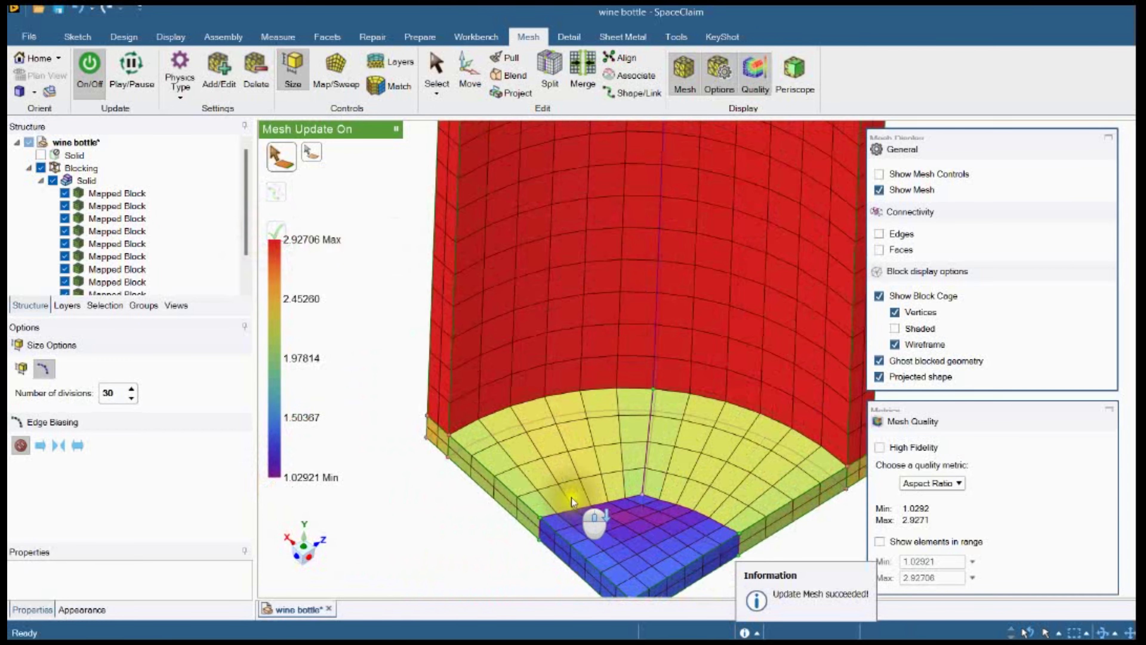
{"action": "middle_click_drag", "start_coordinate": [453, 363], "coordinate": [519, 316]}
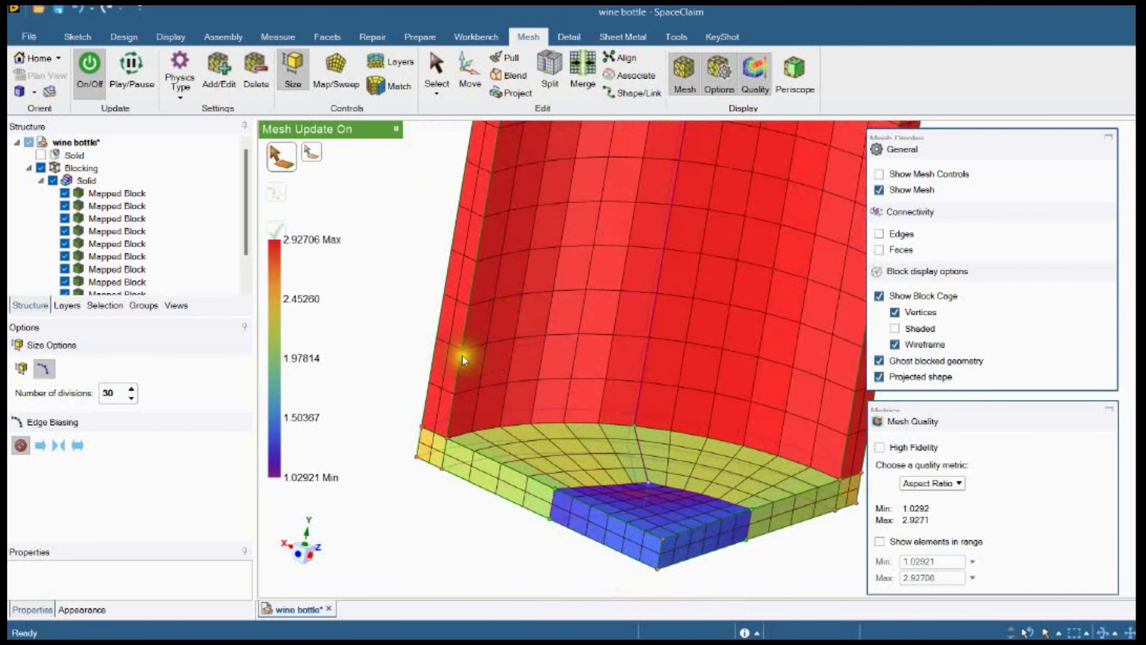
{"action": "left_click", "coordinate": [461, 356]}
{"action": "left_click", "coordinate": [105, 392]}
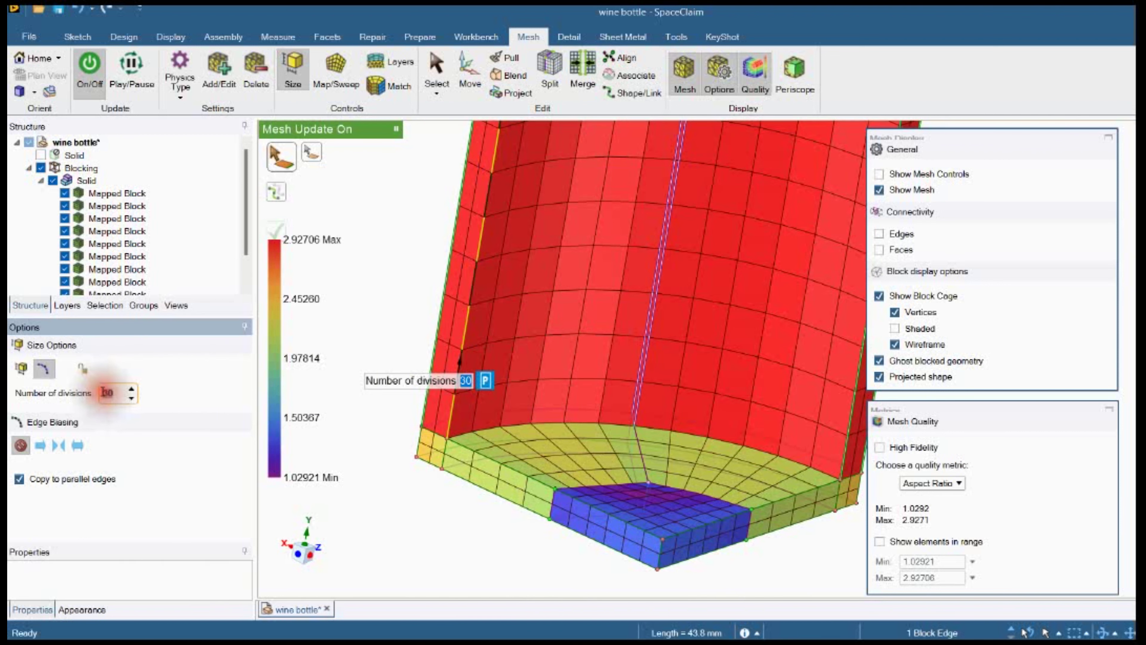
{"action": "type", "text": "50"}
{"action": "key", "text": "Return"}
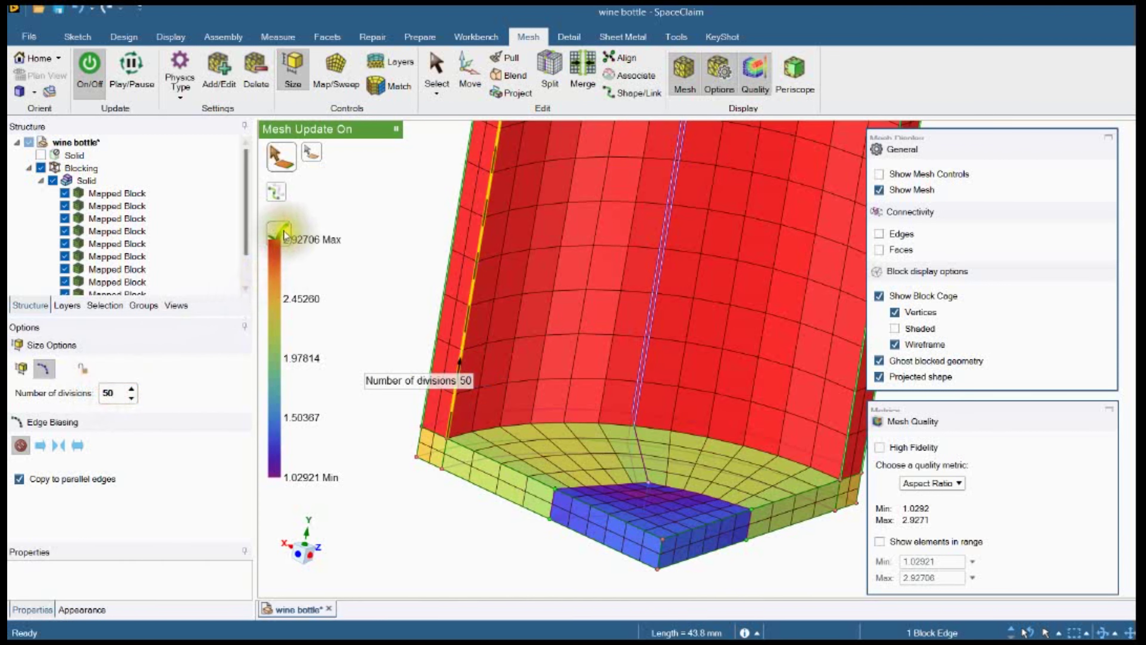
{"action": "middle_click_drag", "start_coordinate": [457, 363], "coordinate": [512, 515]}
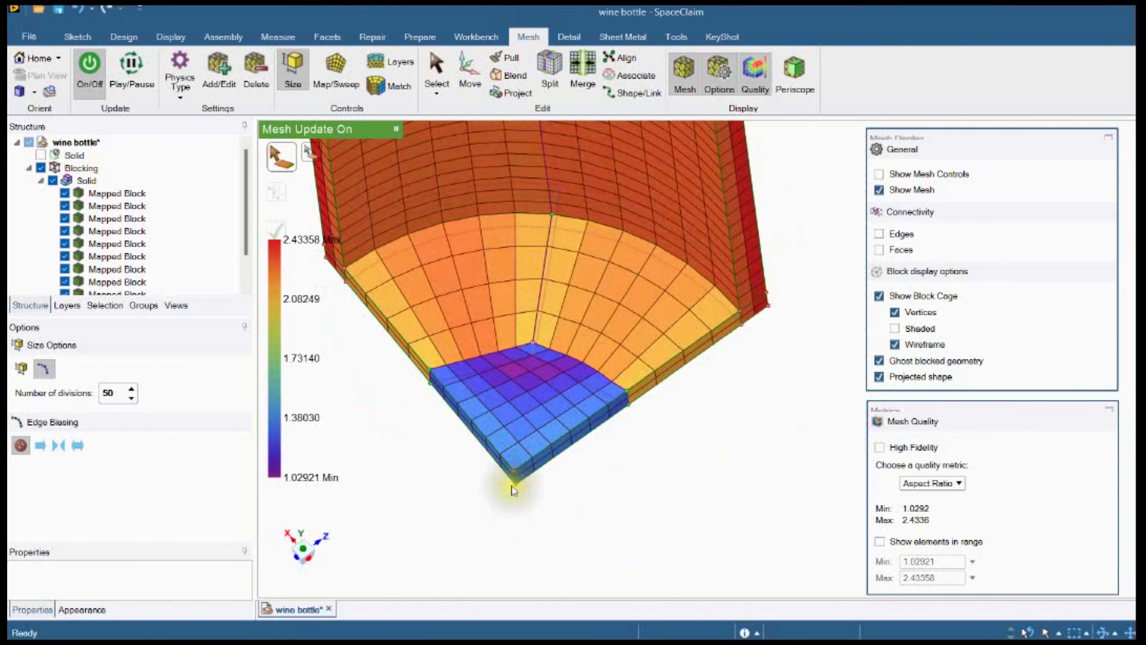
{"action": "scroll", "coordinate": [513, 488], "scroll_direction": "up", "scroll_amount": 3}
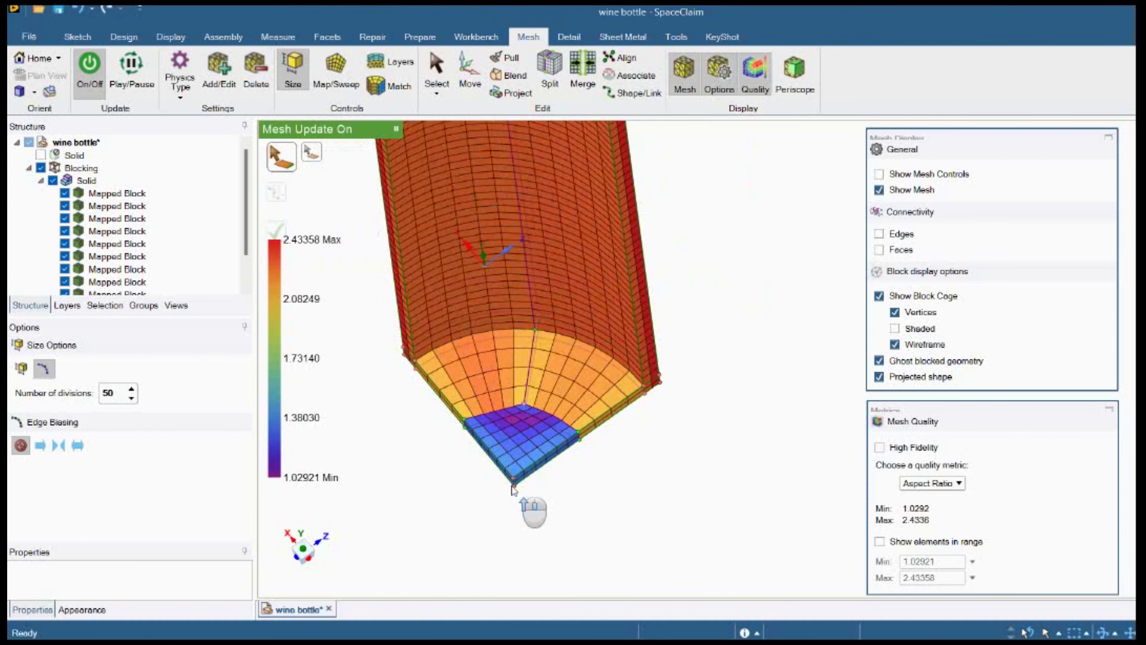
Inspect the base of the bottle mesh and colour it by Orthogonal Quality, followed by Skewness
{"action": "left_click", "coordinate": [302, 546]}
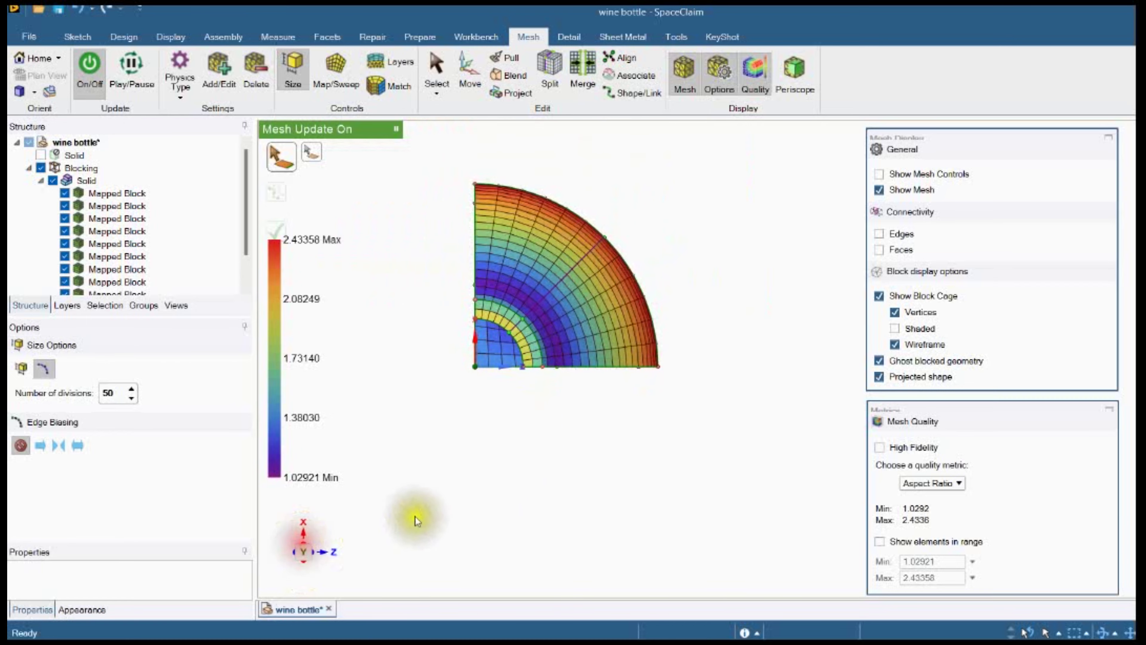
{"action": "scroll", "coordinate": [485, 435], "scroll_direction": "down", "scroll_amount": 3}
{"action": "middle_click_drag", "start_coordinate": [485, 434], "coordinate": [473, 307]}
{"action": "scroll", "coordinate": [477, 318], "scroll_direction": "up", "scroll_amount": 6}
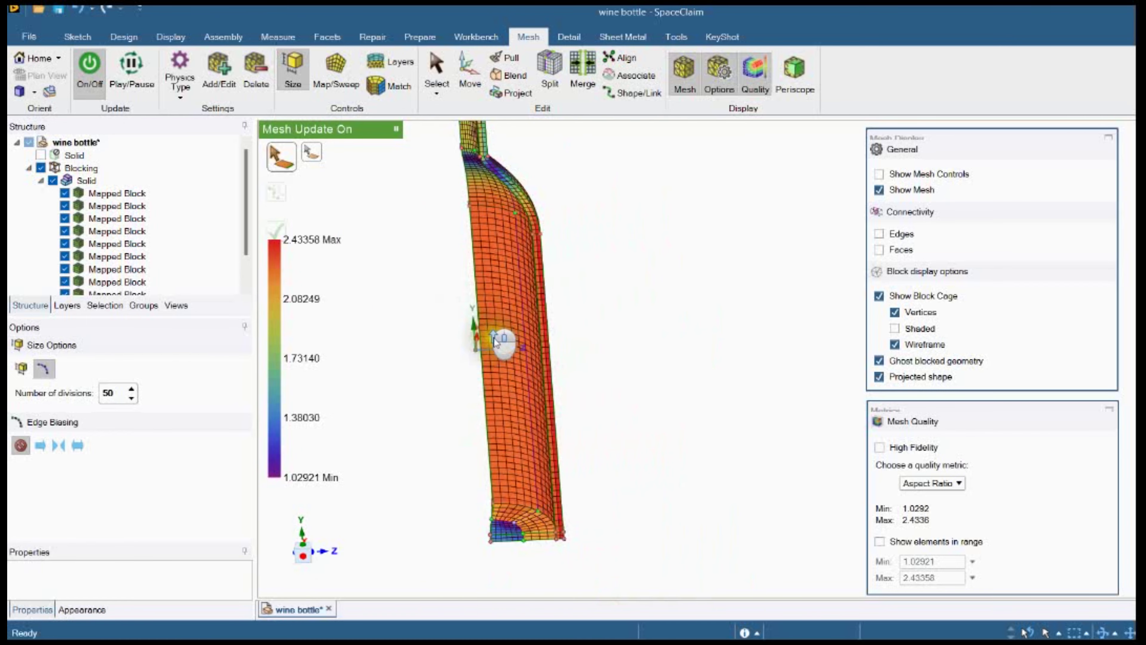
{"action": "scroll", "coordinate": [523, 523], "scroll_direction": "down", "scroll_amount": 6}
{"action": "middle_click_drag", "start_coordinate": [523, 526], "coordinate": [519, 383]}
{"action": "left_click", "coordinate": [960, 483]}
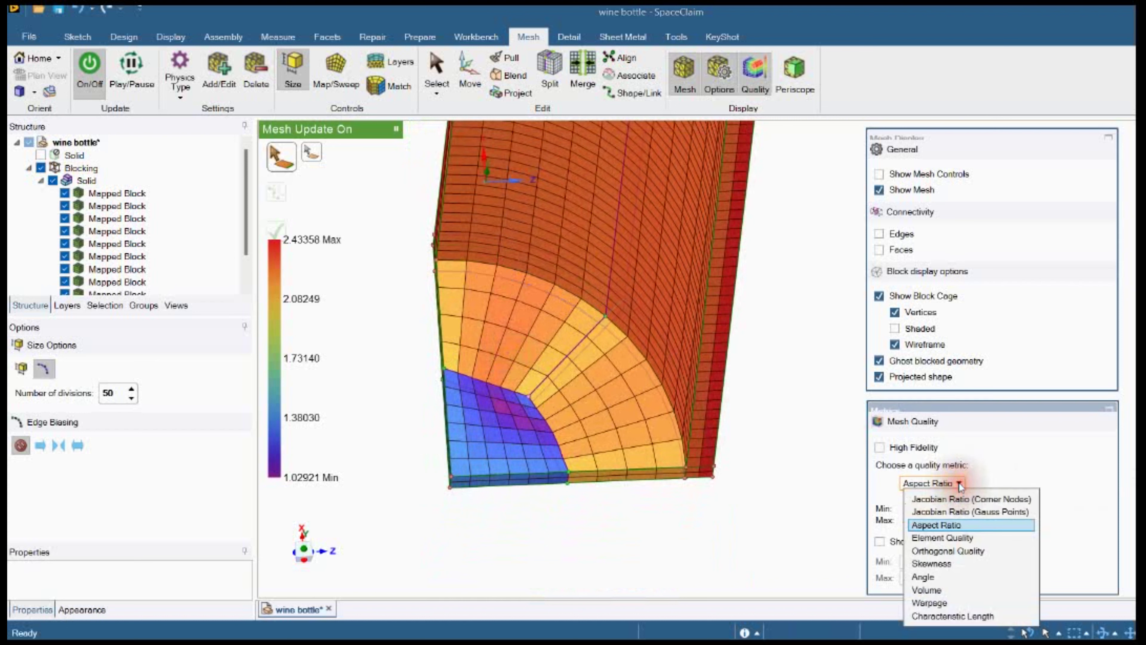
{"action": "left_click", "coordinate": [975, 551]}
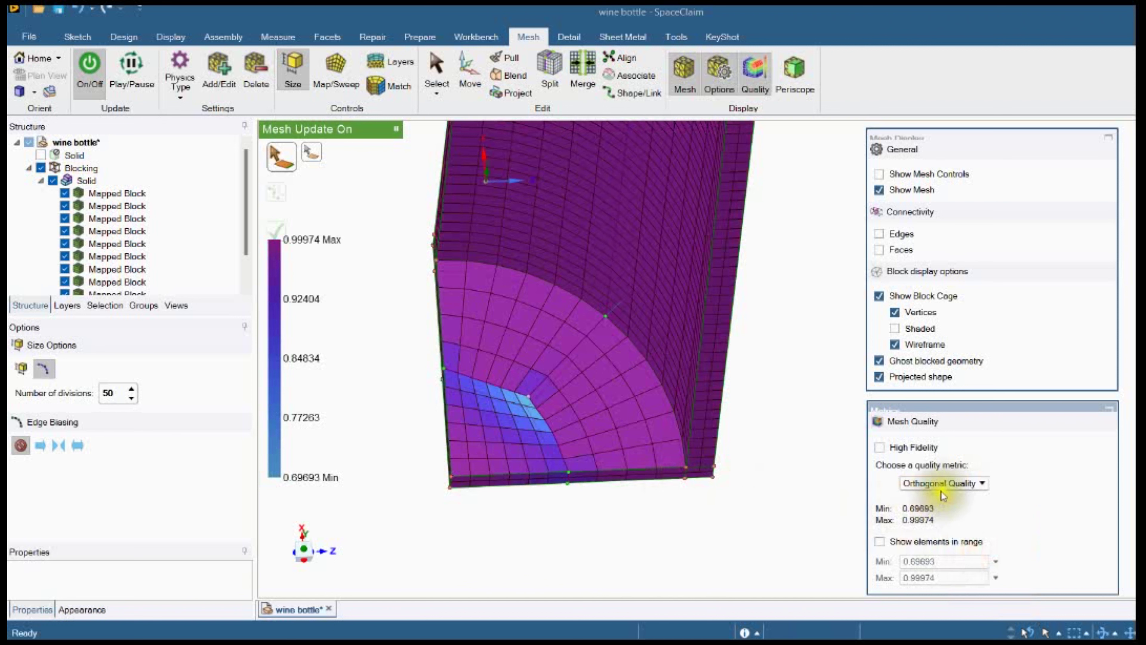
{"action": "left_click", "coordinate": [954, 480]}
{"action": "left_click", "coordinate": [975, 566]}
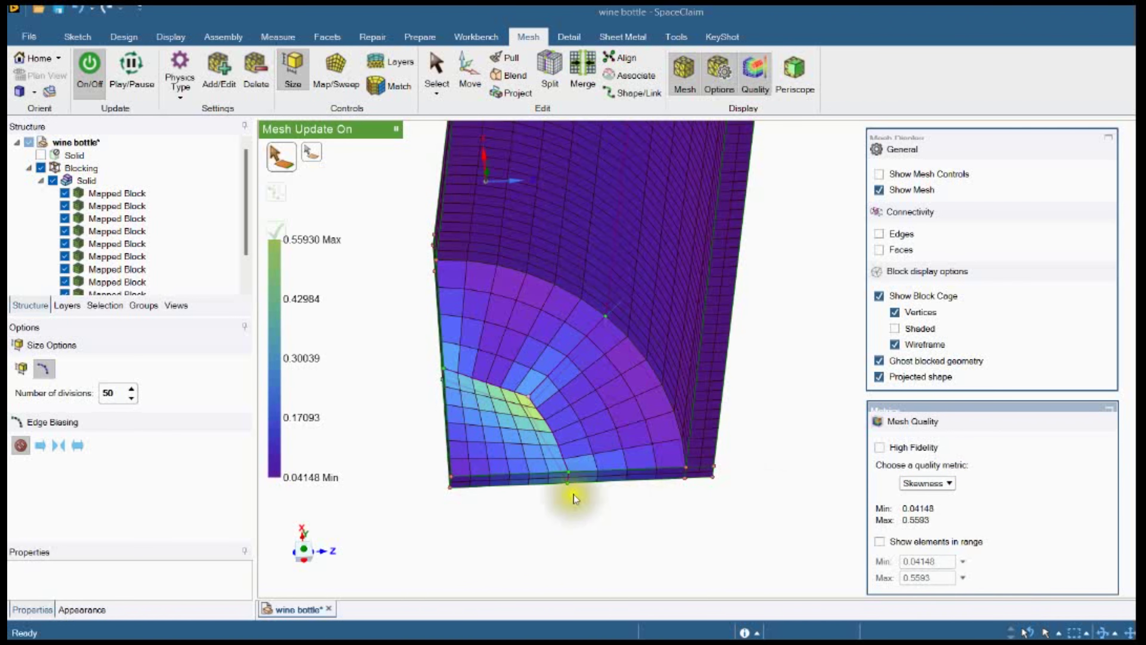
Move the base core's corner block vertex on the inner face outward about 1.1 mm along the diagonal block edge
{"action": "scroll", "coordinate": [436, 481], "scroll_direction": "down", "scroll_amount": 3}
{"action": "left_click", "coordinate": [469, 75]}
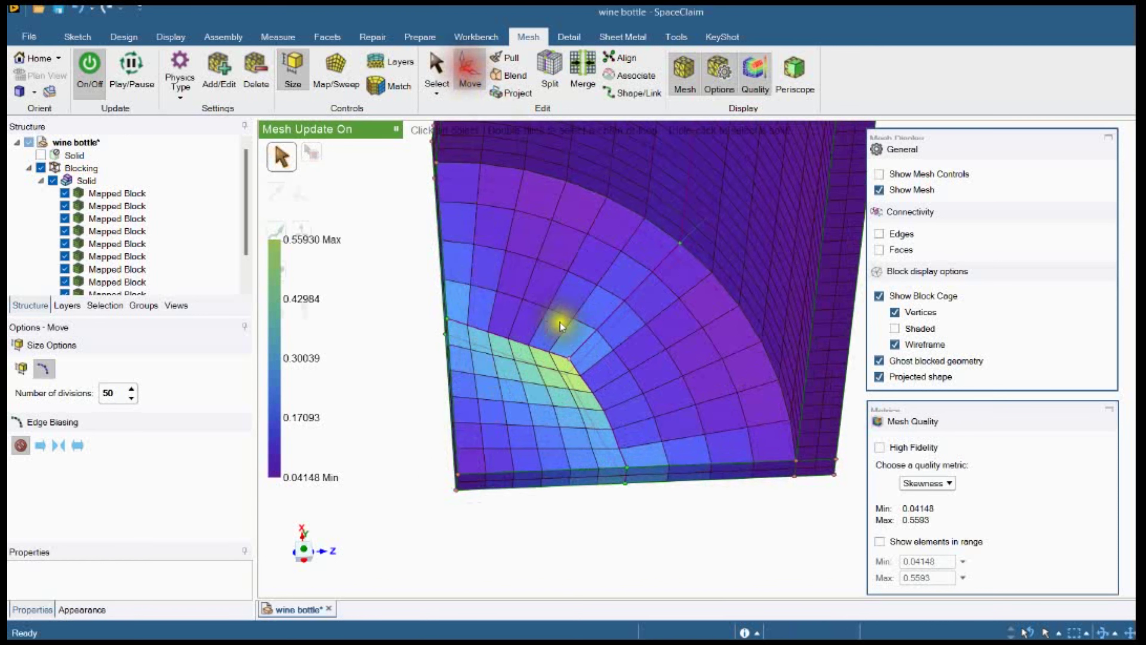
{"action": "left_click", "coordinate": [569, 358]}
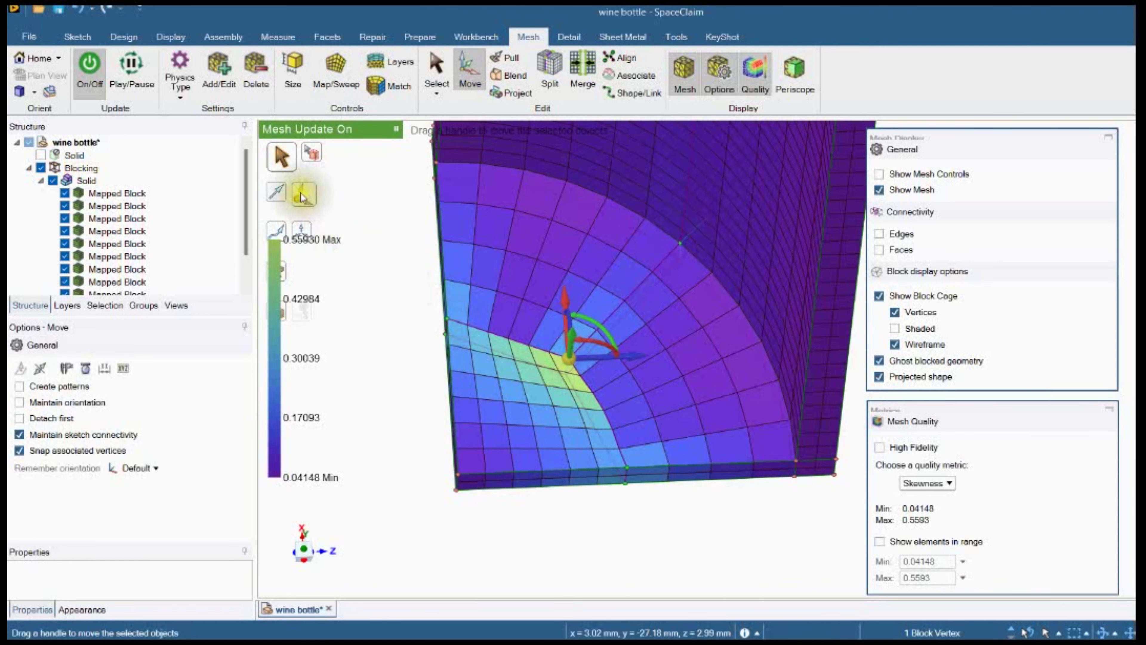
{"action": "left_click", "coordinate": [630, 297]}
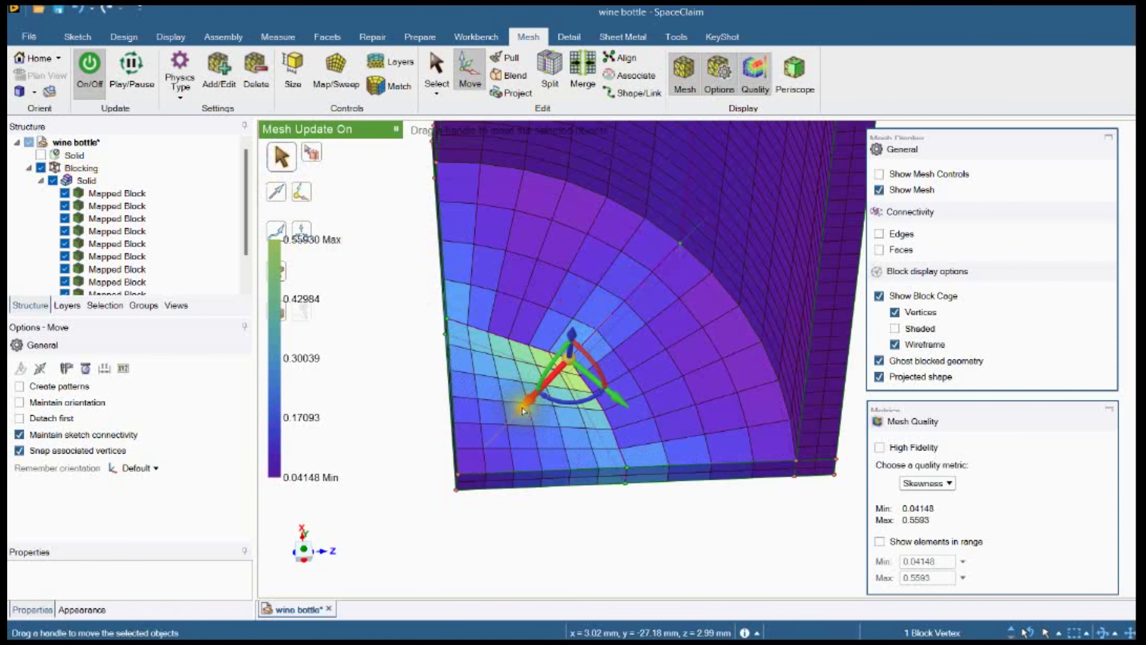
{"action": "left_click_drag", "start_coordinate": [525, 404], "coordinate": [551, 380]}
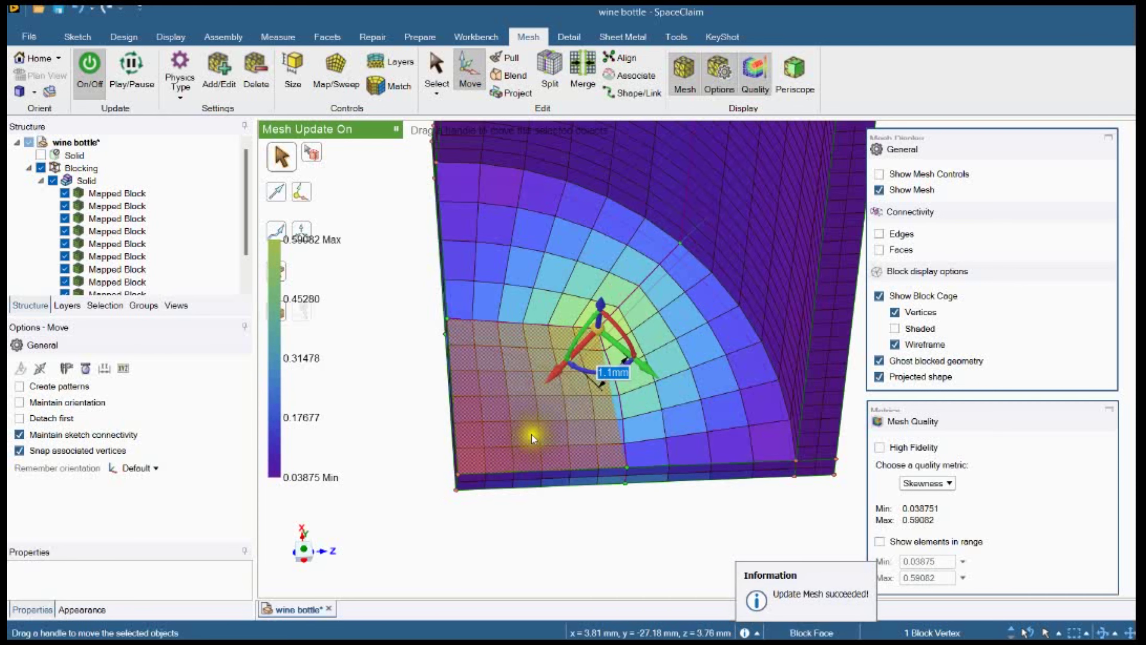
Align the move handle of the matching core vertex on the base's underside to its diagonal edge and move it outward about 0.35 mm
{"action": "middle_click_drag", "start_coordinate": [523, 474], "coordinate": [540, 321]}
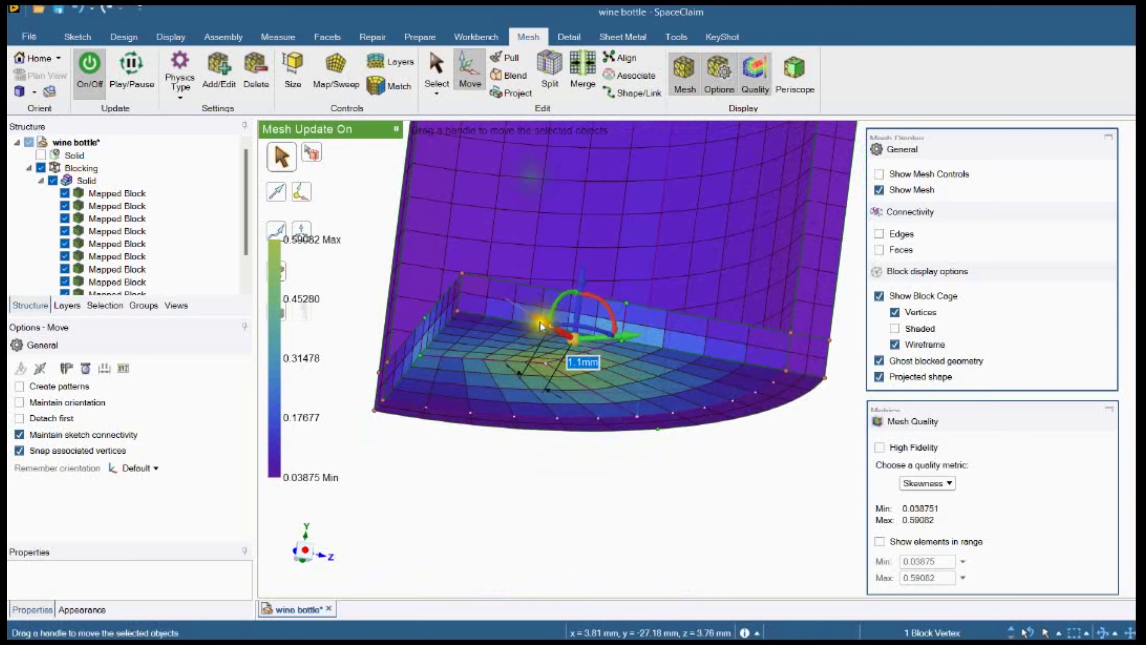
{"action": "scroll", "coordinate": [556, 396], "scroll_direction": "up", "scroll_amount": 3}
{"action": "scroll", "coordinate": [560, 396], "scroll_direction": "down", "scroll_amount": 2}
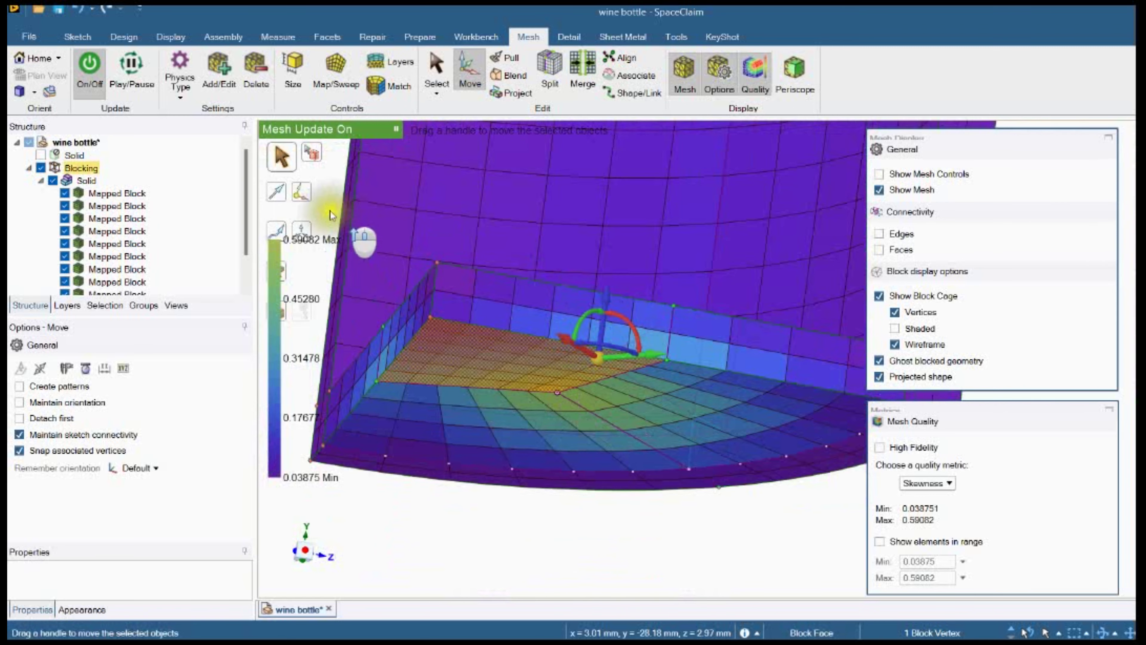
{"action": "left_click", "coordinate": [281, 196]}
{"action": "left_click", "coordinate": [572, 403]}
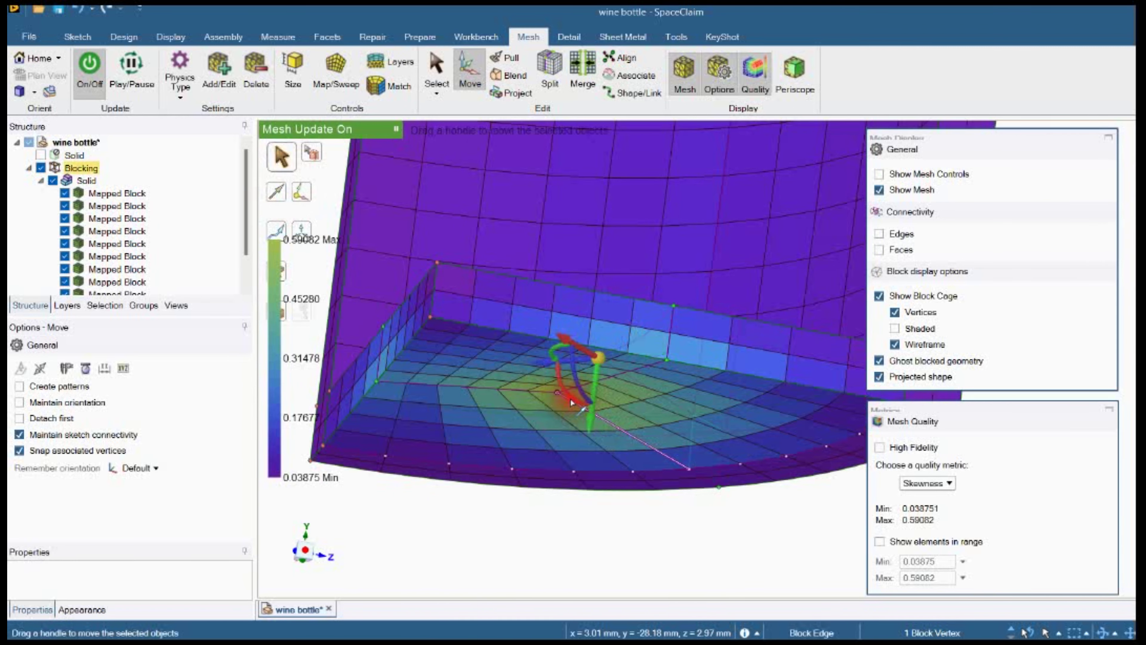
{"action": "key", "text": "v"}
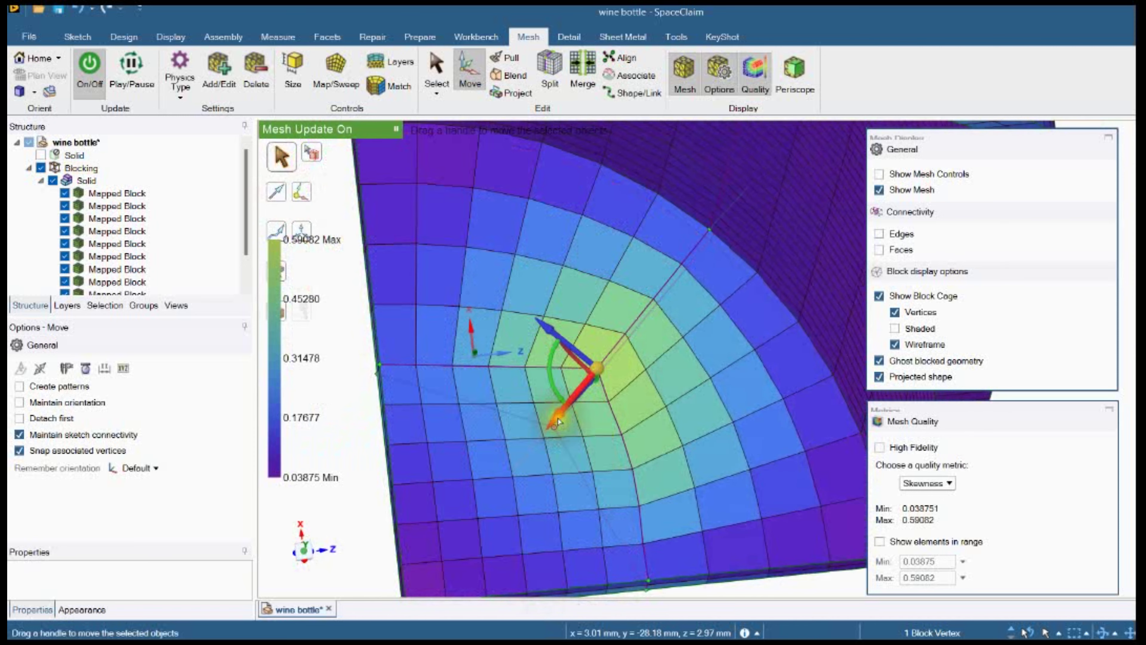
{"action": "left_click_drag", "start_coordinate": [558, 418], "coordinate": [569, 405]}
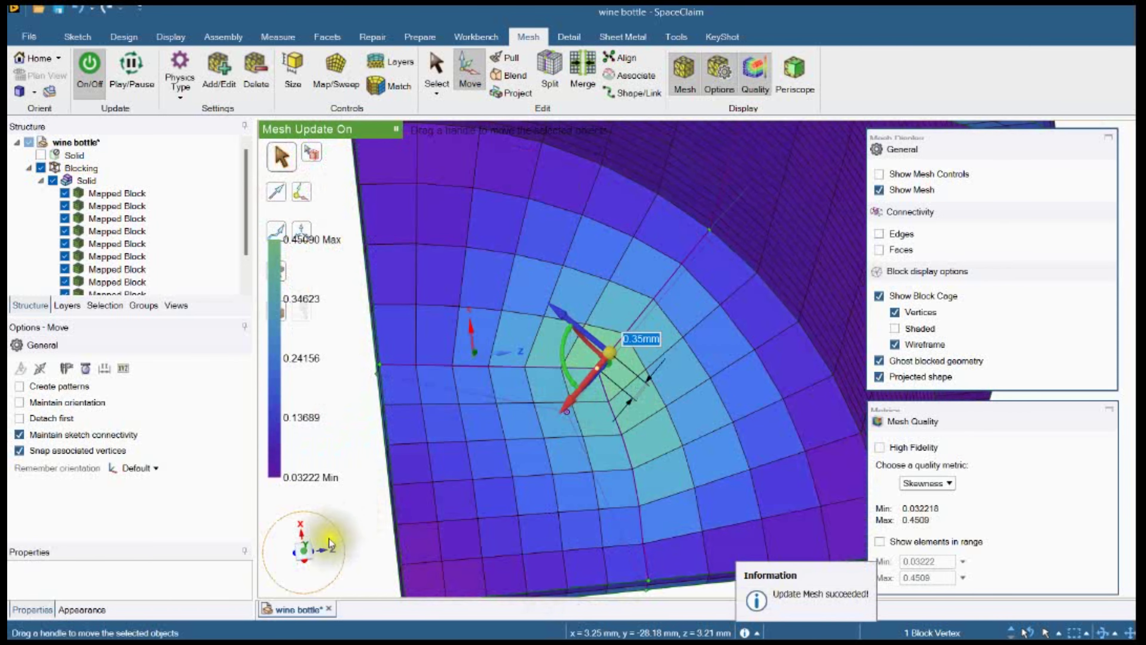
Move the underside core vertex further outward along the diagonal to about 1.09 mm in total, and deselect it
{"action": "left_click", "coordinate": [306, 552]}
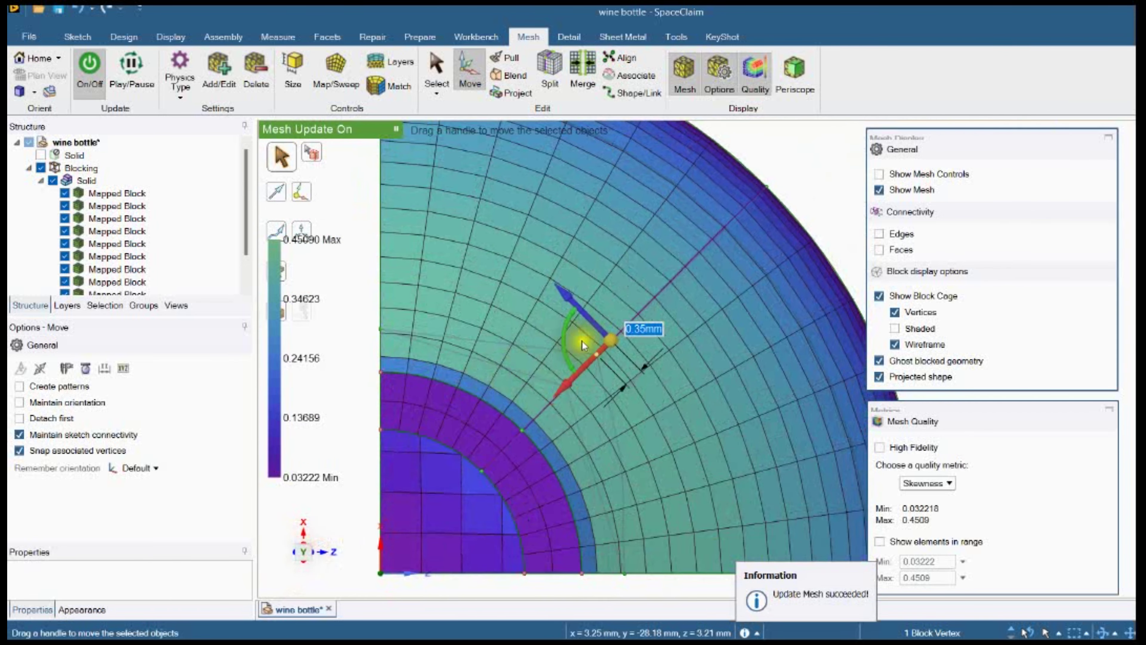
{"action": "left_click_drag", "start_coordinate": [559, 390], "coordinate": [596, 368]}
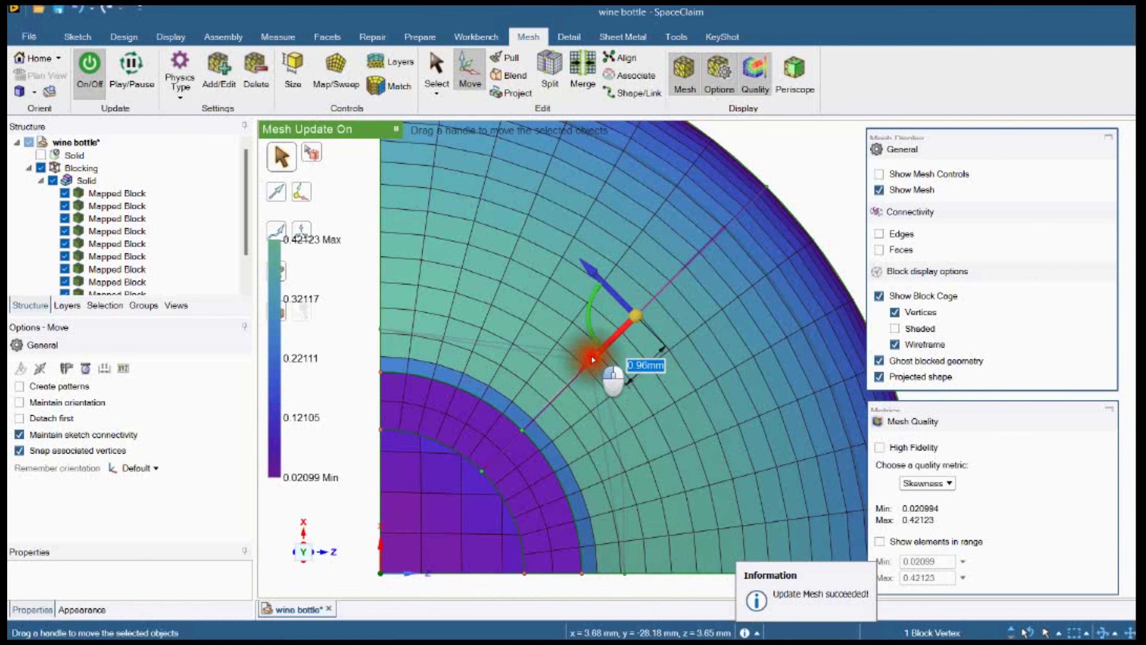
{"action": "left_click_drag", "start_coordinate": [594, 357], "coordinate": [596, 356]}
{"action": "scroll", "coordinate": [593, 358], "scroll_direction": "down", "scroll_amount": 3}
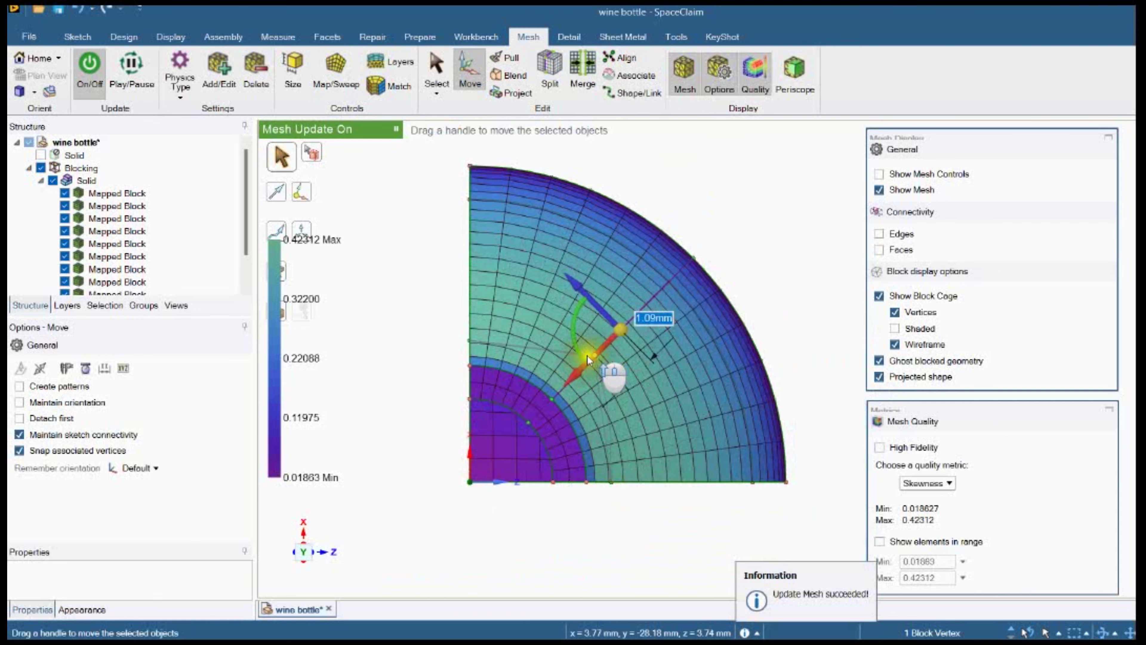
{"action": "left_click", "coordinate": [443, 369]}
Examine the skewness distribution on the bottle's base and around the moved core vertices from several angles
{"action": "middle_click_drag", "start_coordinate": [426, 416], "coordinate": [545, 491]}
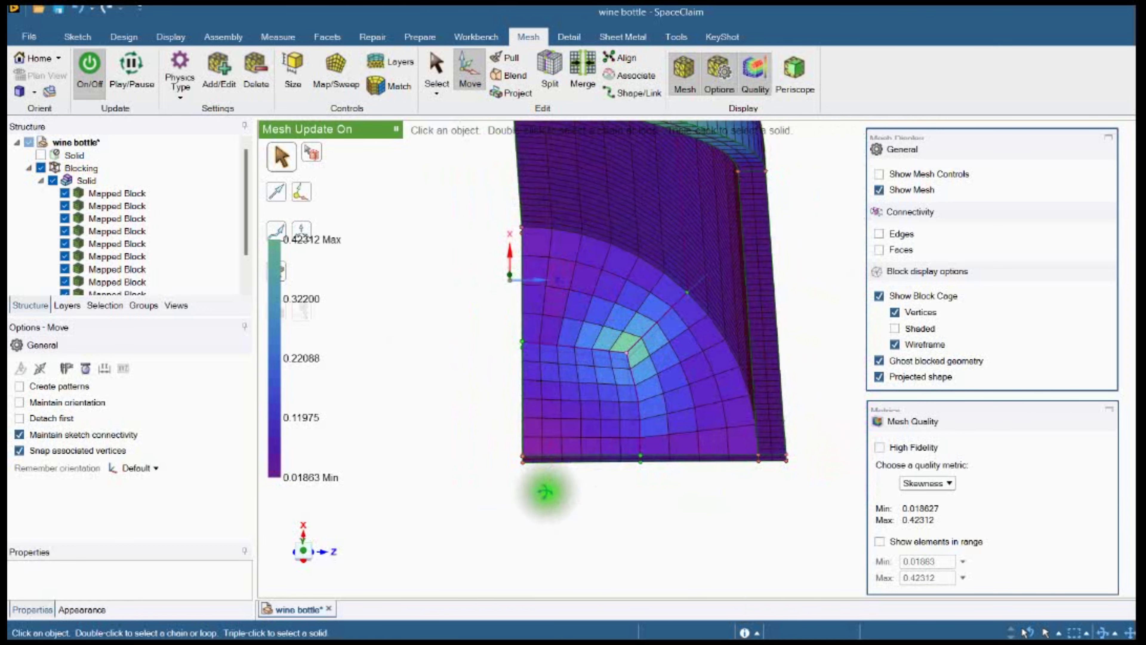
{"action": "scroll", "coordinate": [650, 497], "scroll_direction": "up", "scroll_amount": 5}
{"action": "mouse_move", "coordinate": [650, 496]}
{"action": "middle_mouse_down"}
{"action": "mouse_move", "coordinate": [647, 333]}
{"action": "mouse_move", "coordinate": [660, 443]}
{"action": "mouse_move", "coordinate": [650, 476]}
{"action": "middle_mouse_up"}
{"action": "scroll", "coordinate": [656, 443], "scroll_direction": "up", "scroll_amount": 4}
{"action": "scroll", "coordinate": [647, 476], "scroll_direction": "up", "scroll_amount": 2}
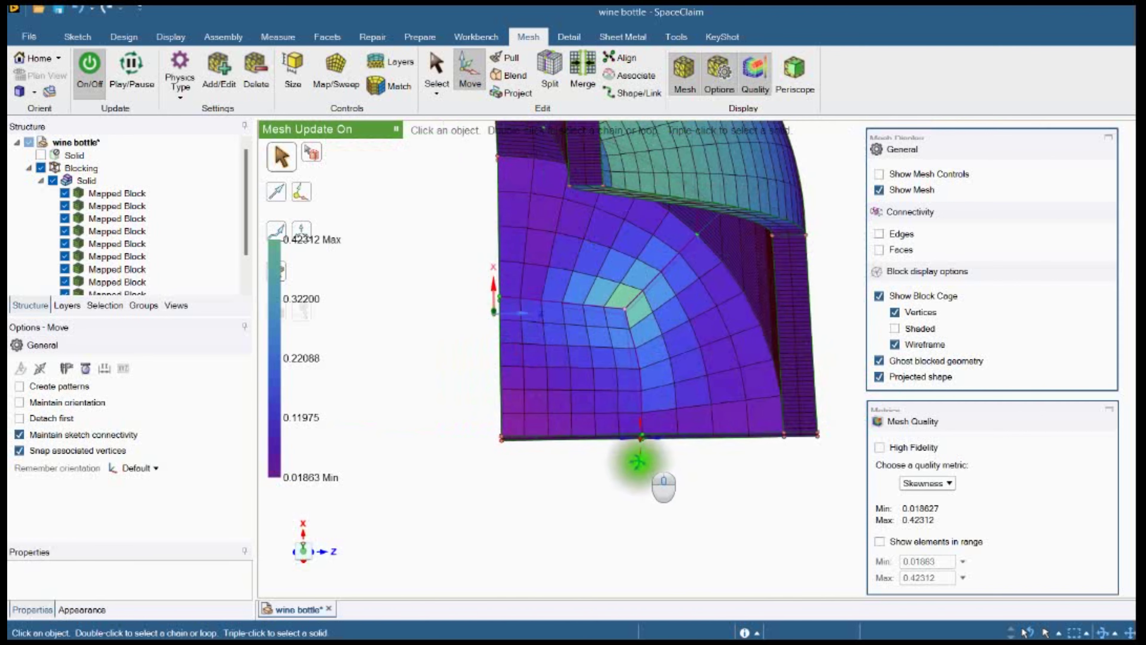
{"action": "scroll", "coordinate": [643, 330], "scroll_direction": "up", "scroll_amount": 6}
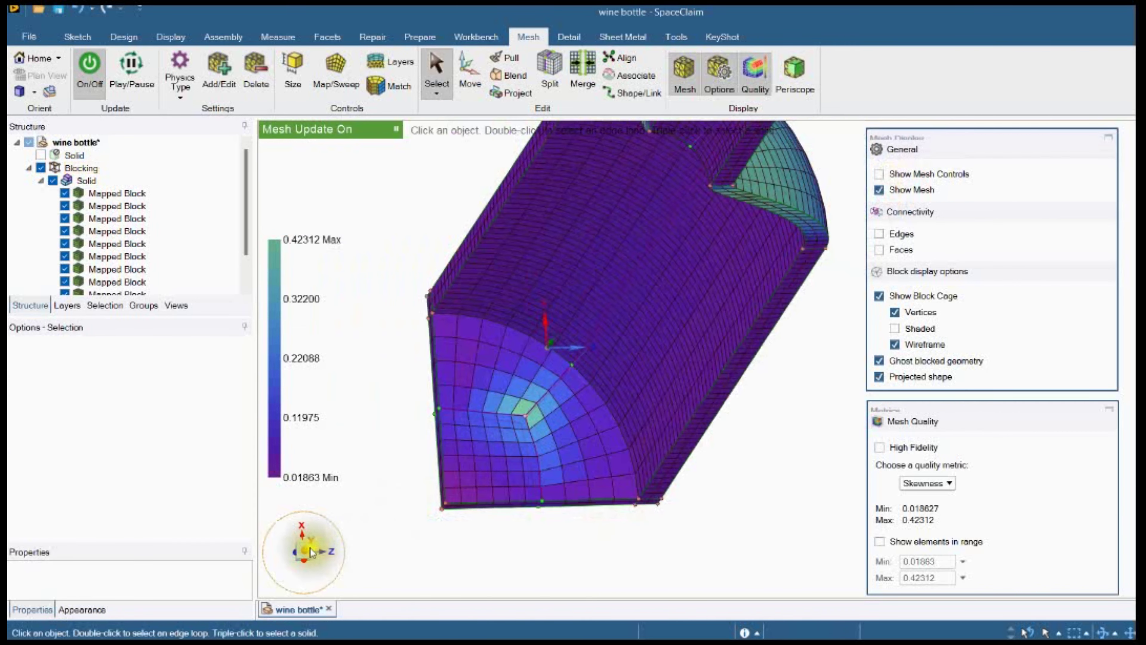
{"action": "left_click", "coordinate": [303, 548]}
{"action": "middle_click_drag", "start_coordinate": [570, 292], "coordinate": [541, 342], "text": "shift"}
{"action": "scroll", "coordinate": [536, 431], "scroll_direction": "down", "scroll_amount": 4}
{"action": "scroll", "coordinate": [541, 340], "scroll_direction": "up", "scroll_amount": 7}
{"action": "scroll", "coordinate": [530, 460], "scroll_direction": "down", "scroll_amount": 2}
{"action": "scroll", "coordinate": [530, 460], "scroll_direction": "up", "scroll_amount": 5}
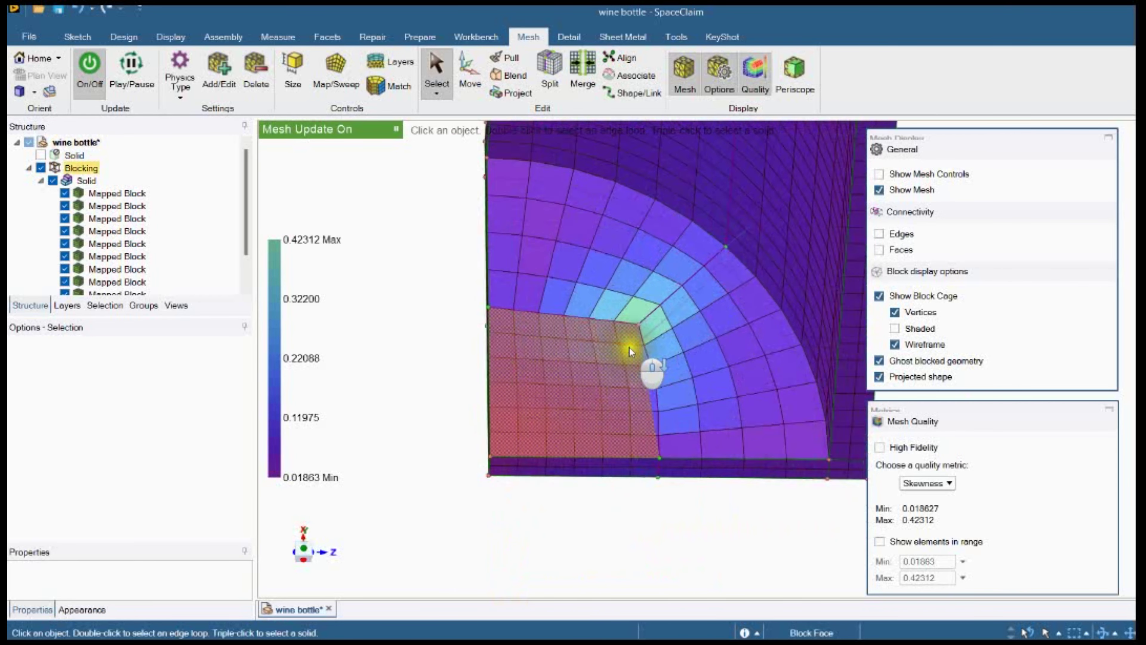
{"action": "left_click", "coordinate": [616, 368]}
{"action": "left_click", "coordinate": [806, 443]}
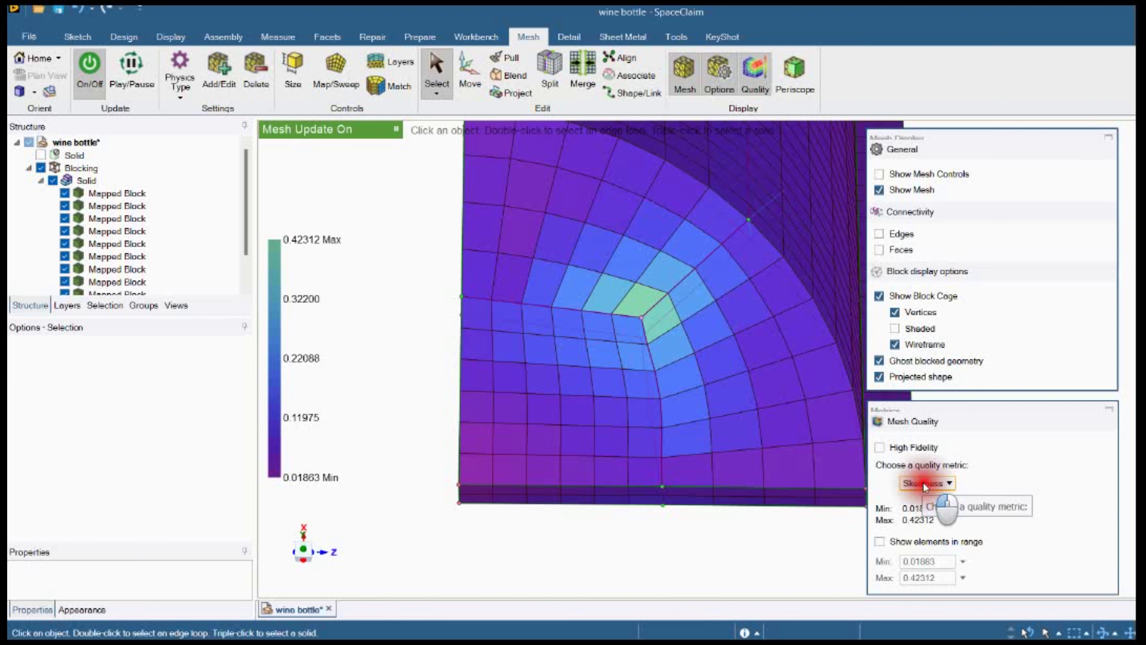
Colour the mesh by Element Quality and examine the base and the whole bottle
{"action": "left_click", "coordinate": [924, 484]}
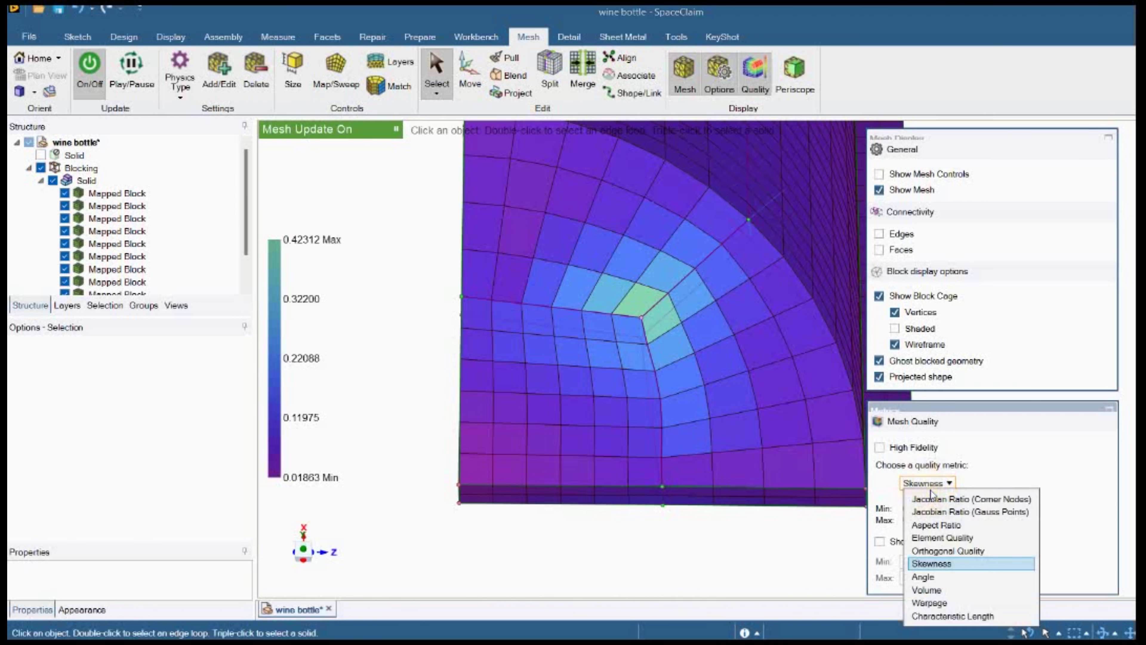
{"action": "left_click", "coordinate": [941, 537]}
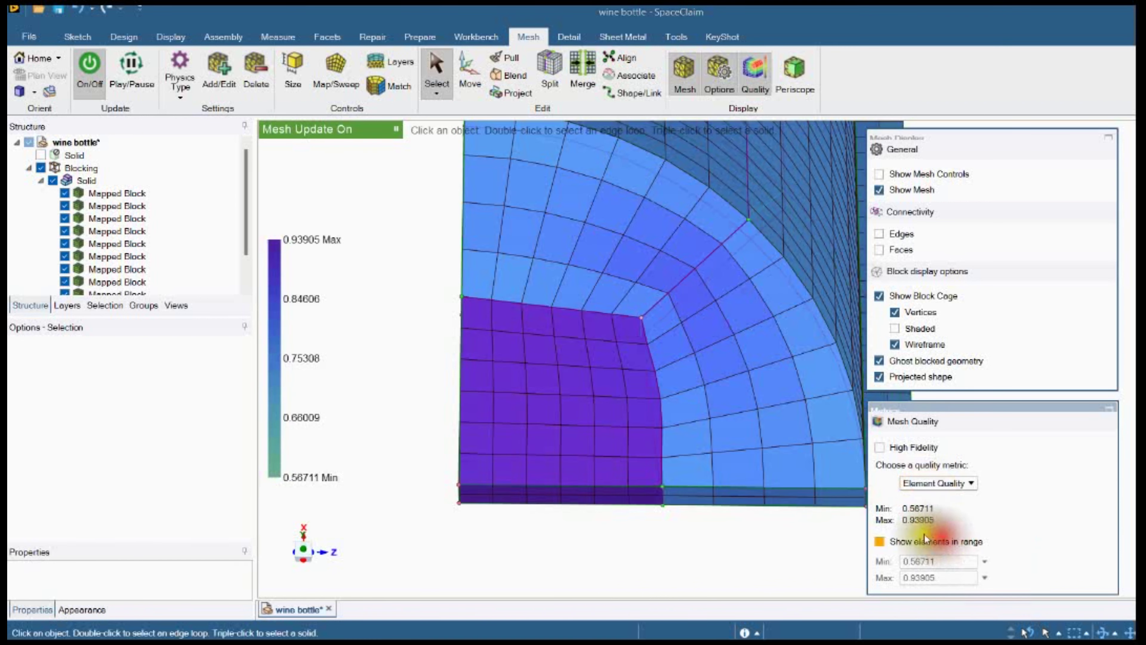
{"action": "middle_click_drag", "start_coordinate": [684, 550], "coordinate": [438, 513]}
{"action": "middle_click_drag", "start_coordinate": [464, 417], "coordinate": [496, 456], "text": "ctrl"}
{"action": "scroll", "coordinate": [498, 458], "scroll_direction": "down", "scroll_amount": 5}
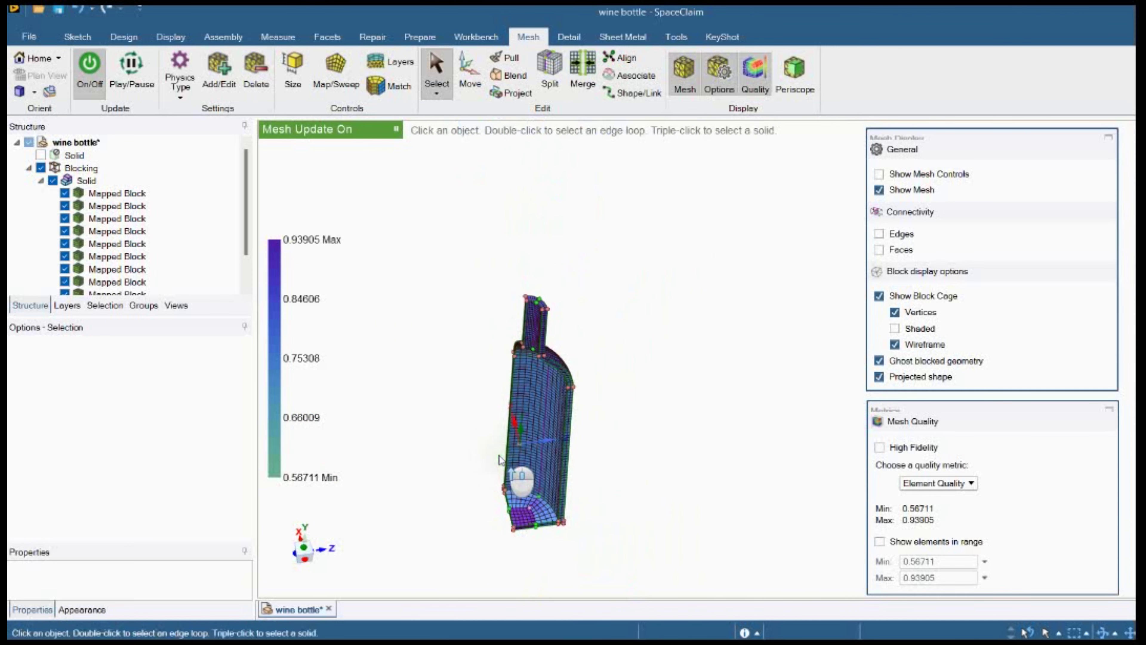
{"action": "left_click", "coordinate": [301, 544]}
{"action": "scroll", "coordinate": [469, 437], "scroll_direction": "up", "scroll_amount": 5}
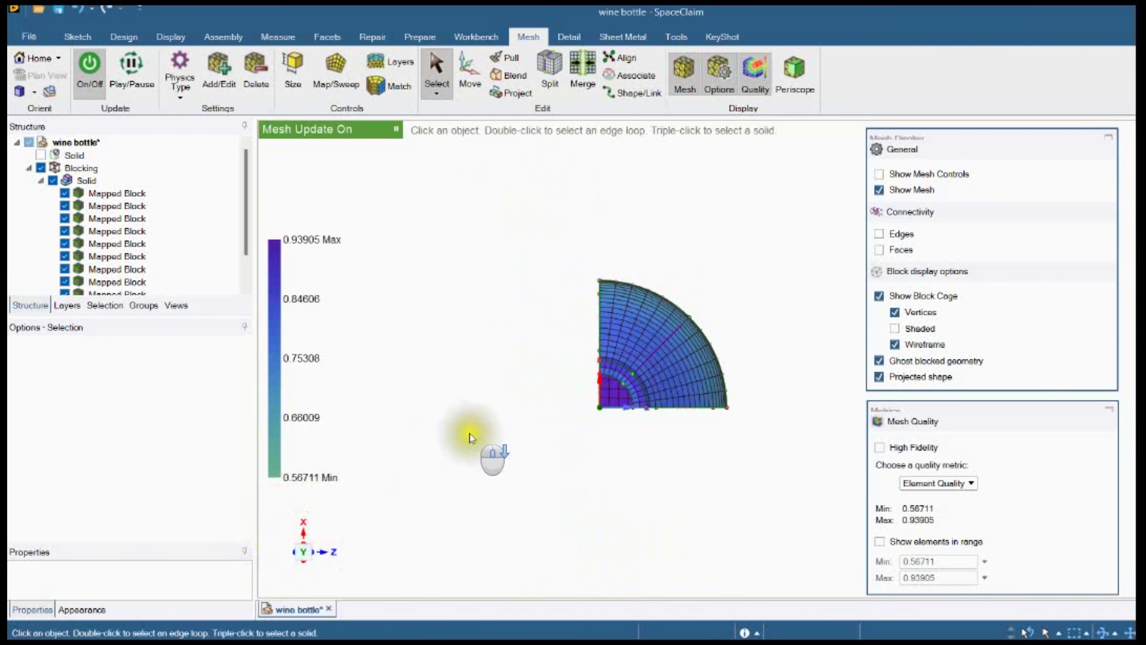
{"action": "middle_click_drag", "start_coordinate": [469, 437], "coordinate": [373, 453], "text": "ctrl"}
{"action": "middle_click_drag", "start_coordinate": [373, 452], "coordinate": [464, 333]}
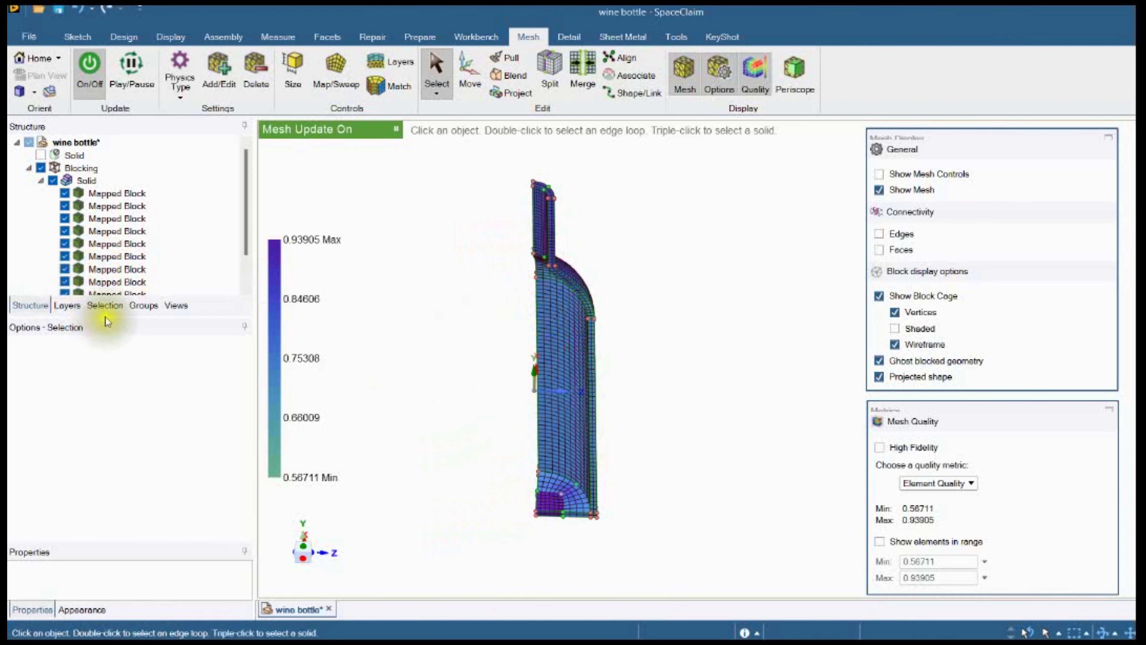
Enlarge the model structure list and duplicate the hidden bottle solid together with its blocking in place
{"action": "left_click_drag", "start_coordinate": [105, 317], "coordinate": [112, 453]}
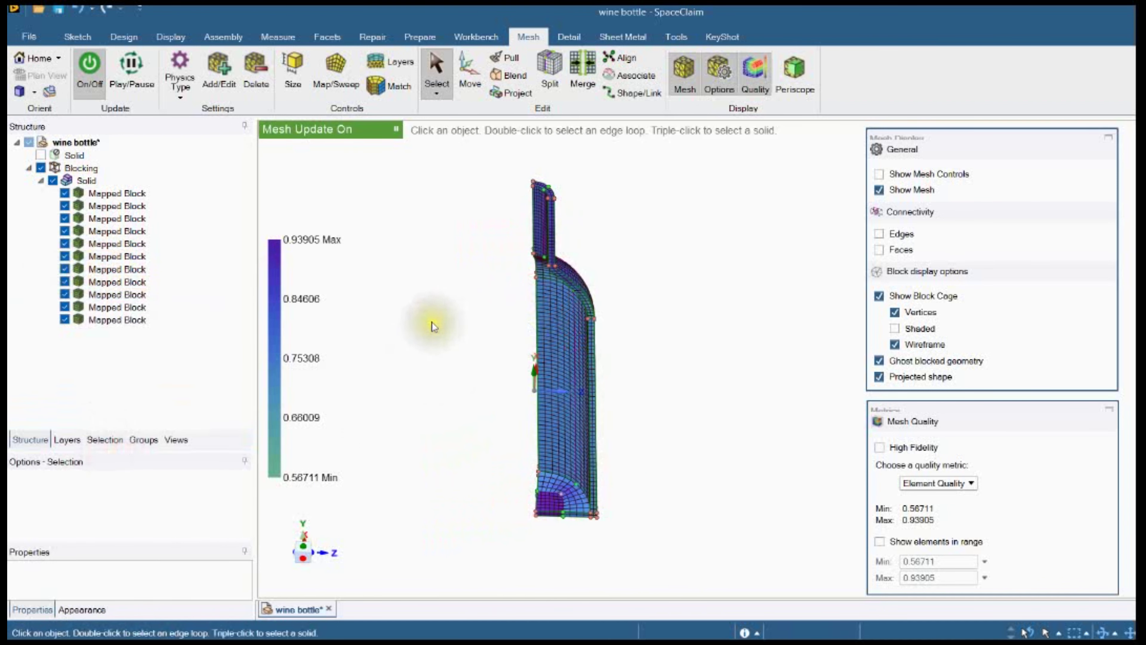
{"action": "middle_click_drag", "start_coordinate": [432, 321], "coordinate": [396, 333]}
{"action": "left_click", "coordinate": [75, 156]}
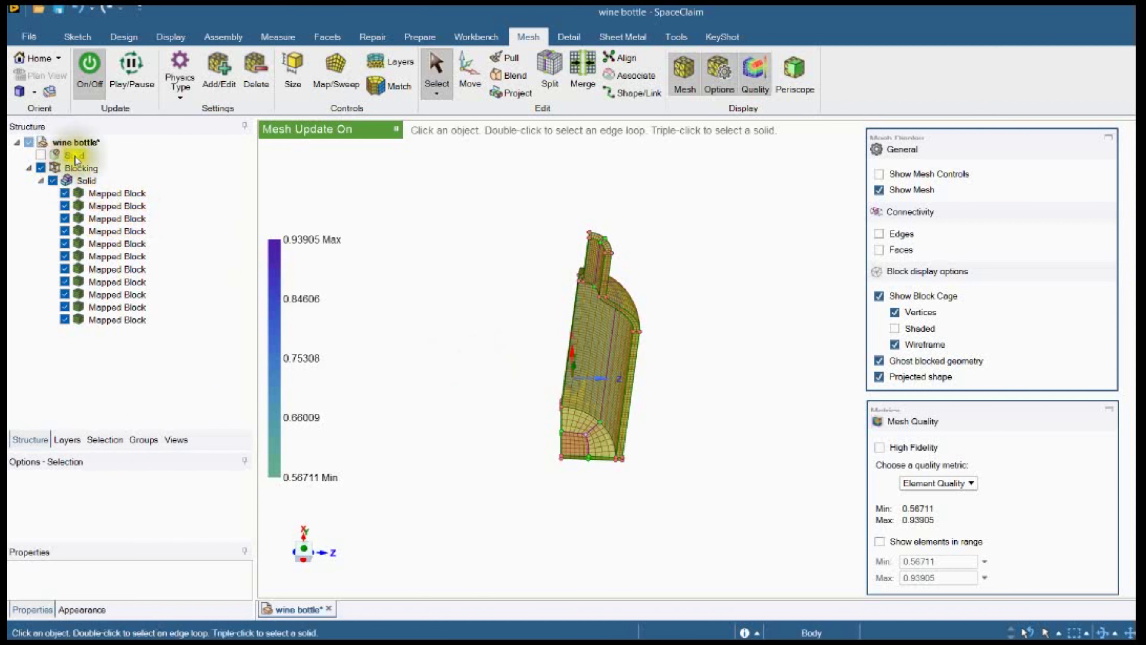
{"action": "left_click", "coordinate": [76, 156]}
{"action": "left_click", "coordinate": [77, 157], "text": "ctrl"}
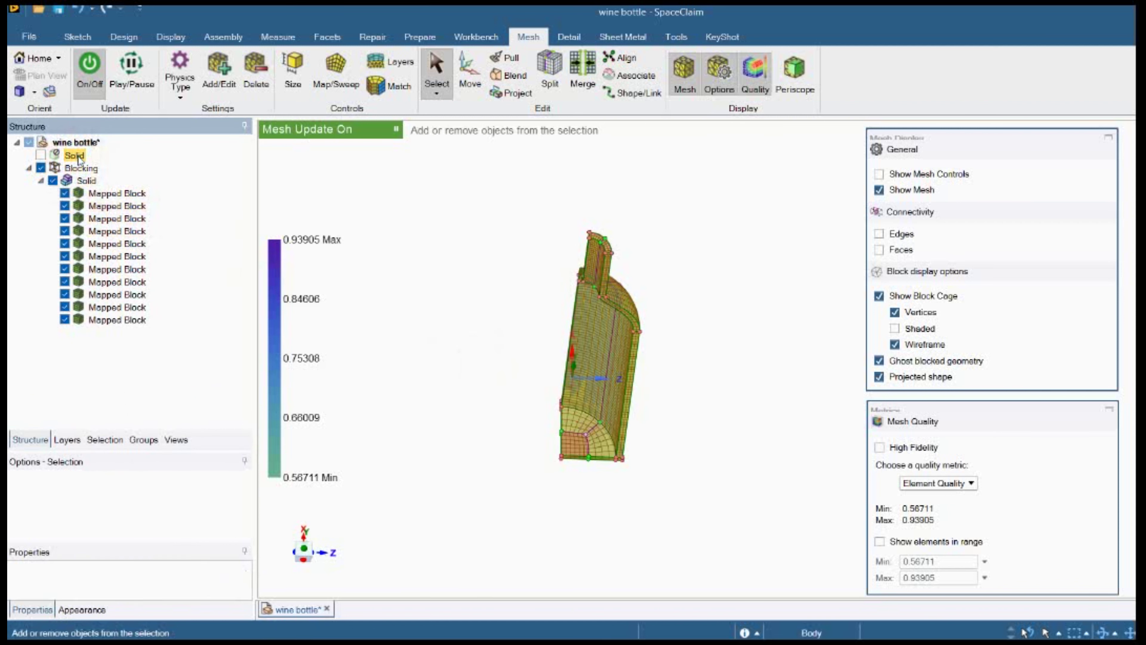
{"action": "key", "text": "ctrl+v"}
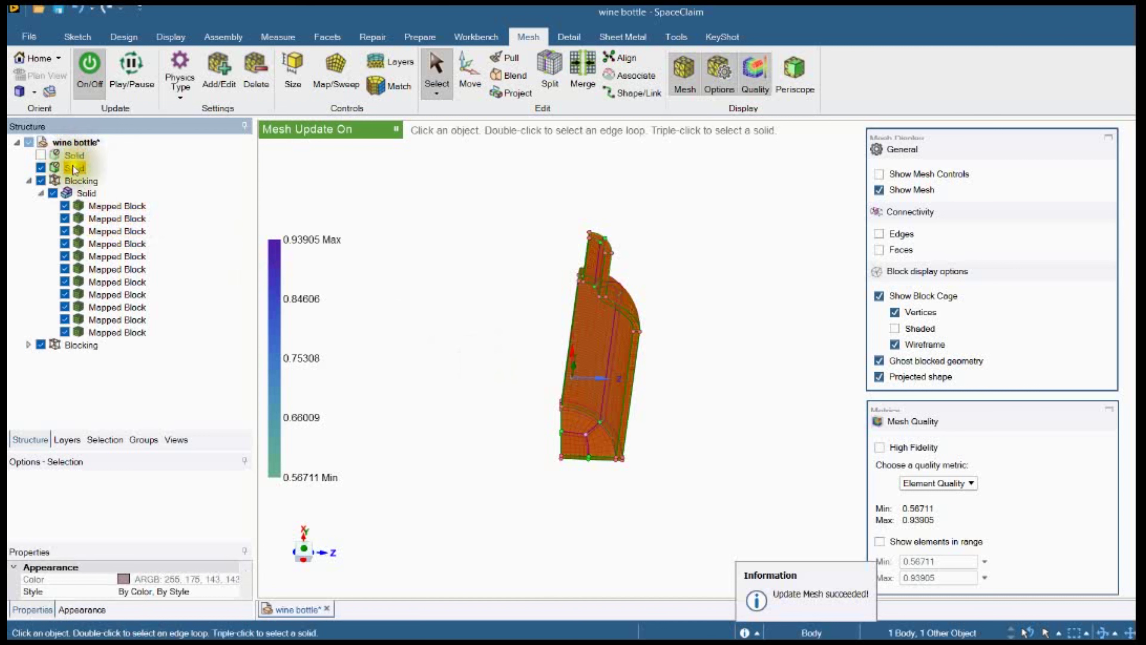
{"action": "left_click", "coordinate": [368, 235]}
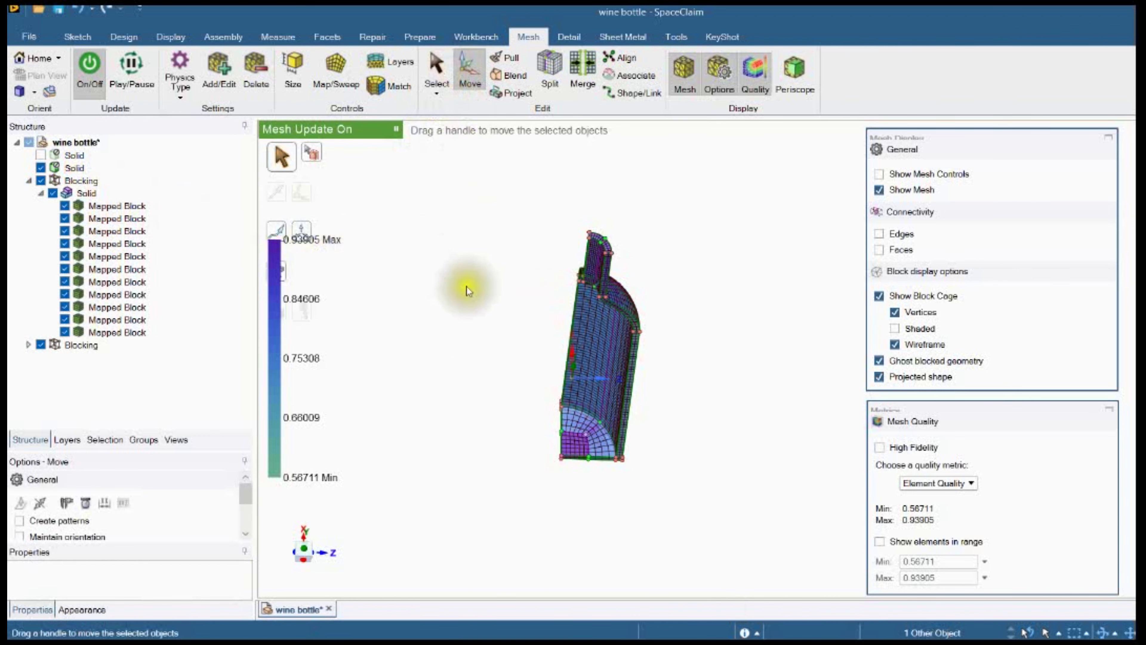
Select the duplicated quarter and align its Move handle with the vertical block edge at the centre of the base
{"action": "left_click", "coordinate": [66, 165]}
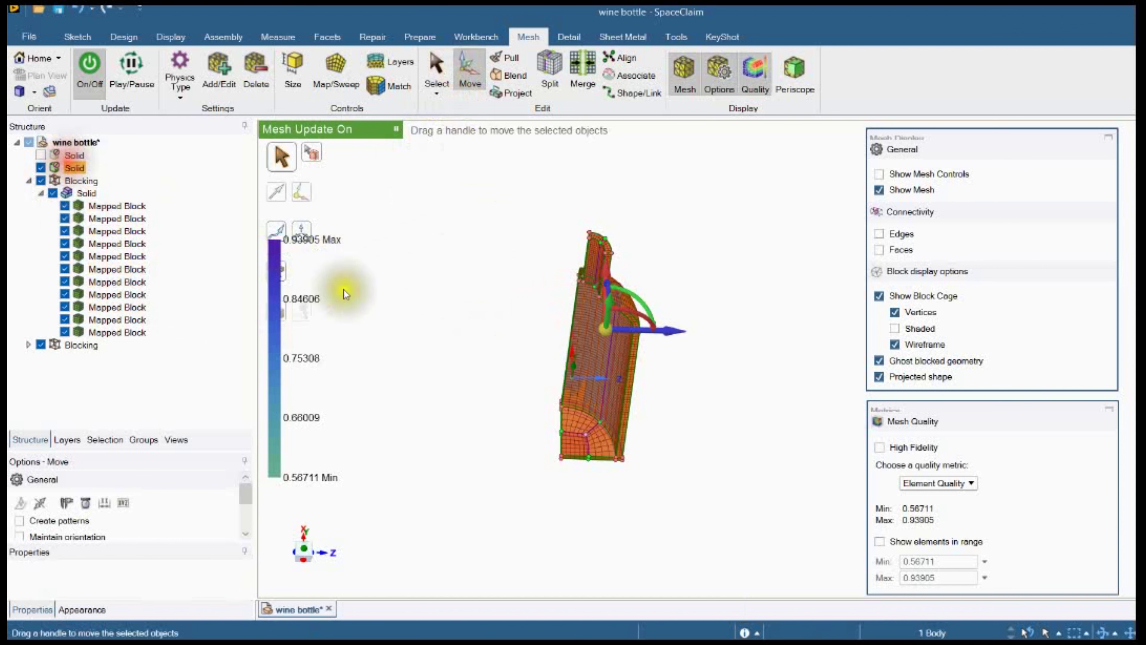
{"action": "middle_click_drag", "start_coordinate": [733, 296], "coordinate": [721, 364]}
{"action": "left_click", "coordinate": [280, 195]}
{"action": "scroll", "coordinate": [596, 422], "scroll_direction": "up", "scroll_amount": 6}
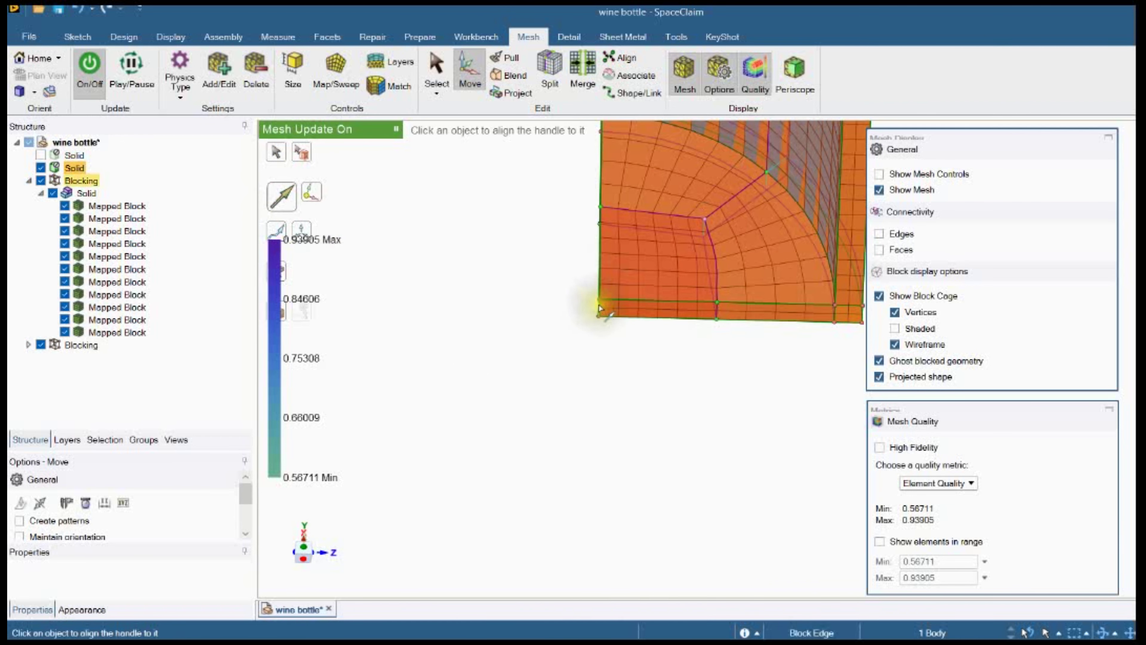
{"action": "left_click", "coordinate": [602, 315]}
{"action": "middle_click_drag", "start_coordinate": [552, 439], "coordinate": [619, 401]}
{"action": "left_click", "coordinate": [281, 195]}
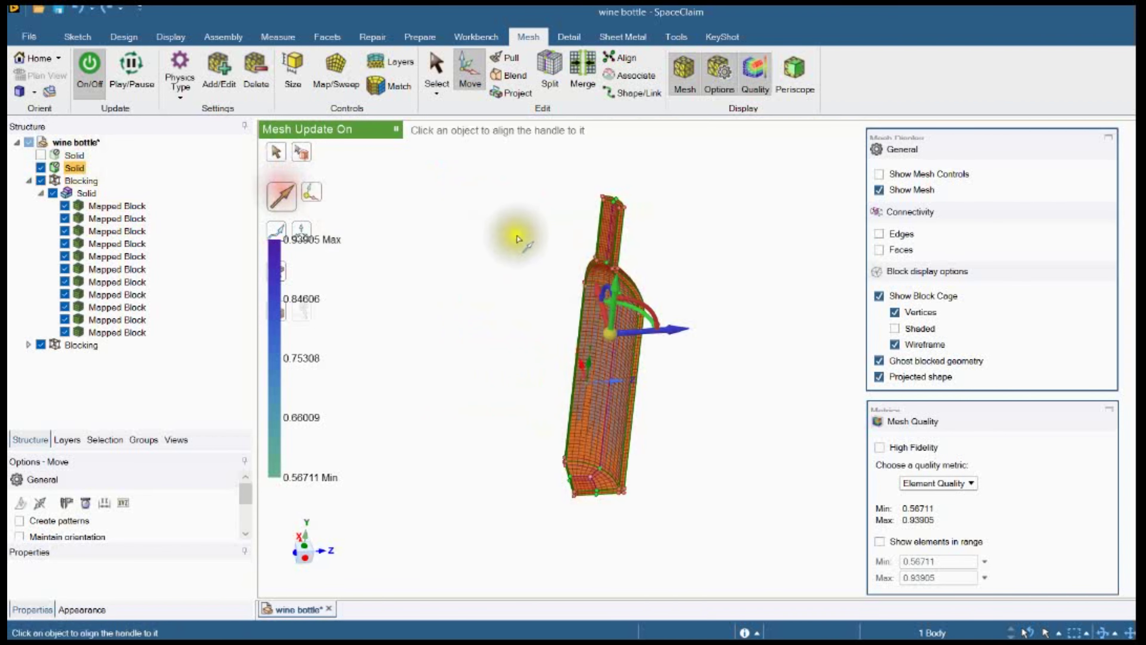
{"action": "scroll", "coordinate": [577, 469], "scroll_direction": "up", "scroll_amount": 6}
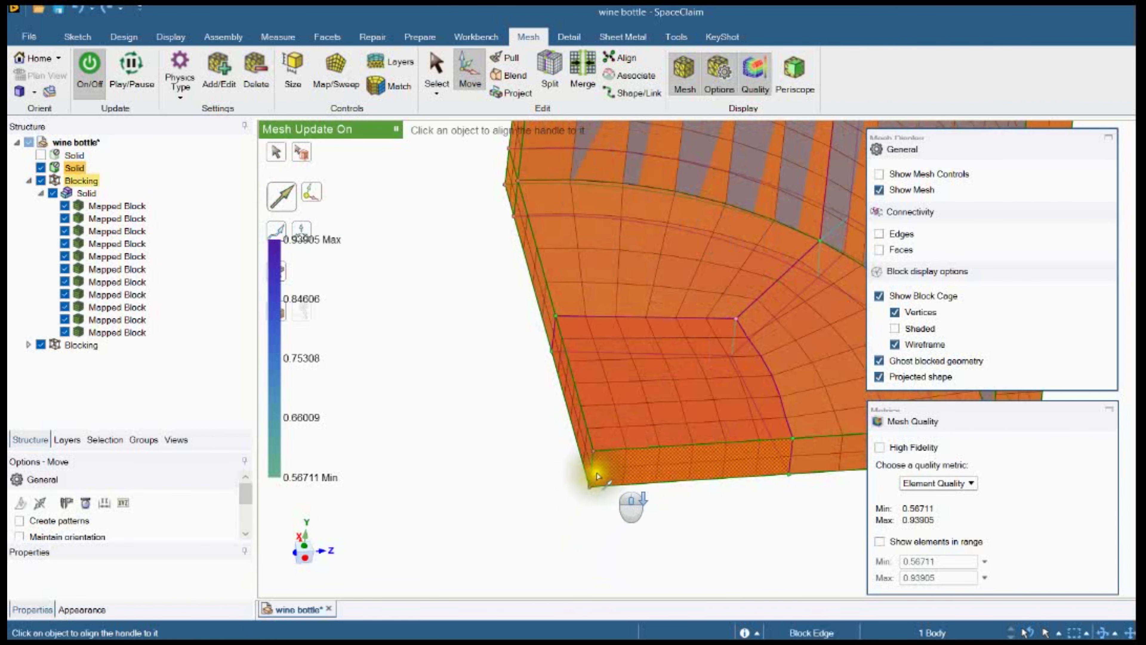
{"action": "left_click", "coordinate": [594, 463]}
{"action": "scroll", "coordinate": [464, 479], "scroll_direction": "down", "scroll_amount": 8}
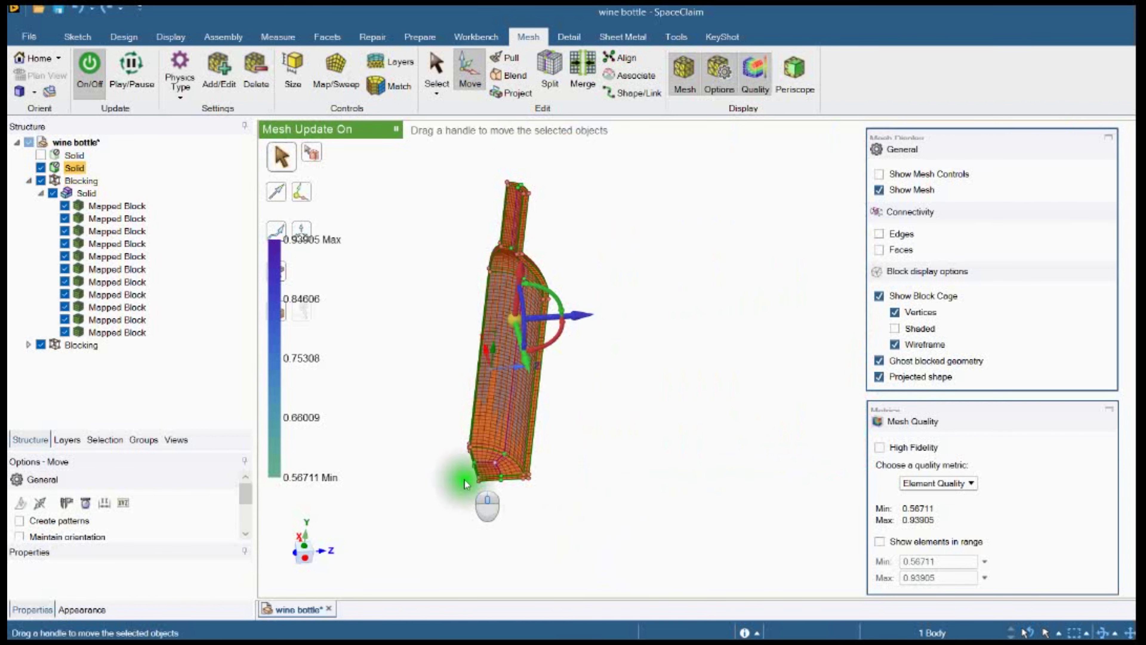
{"action": "middle_click_drag", "start_coordinate": [465, 479], "coordinate": [453, 507]}
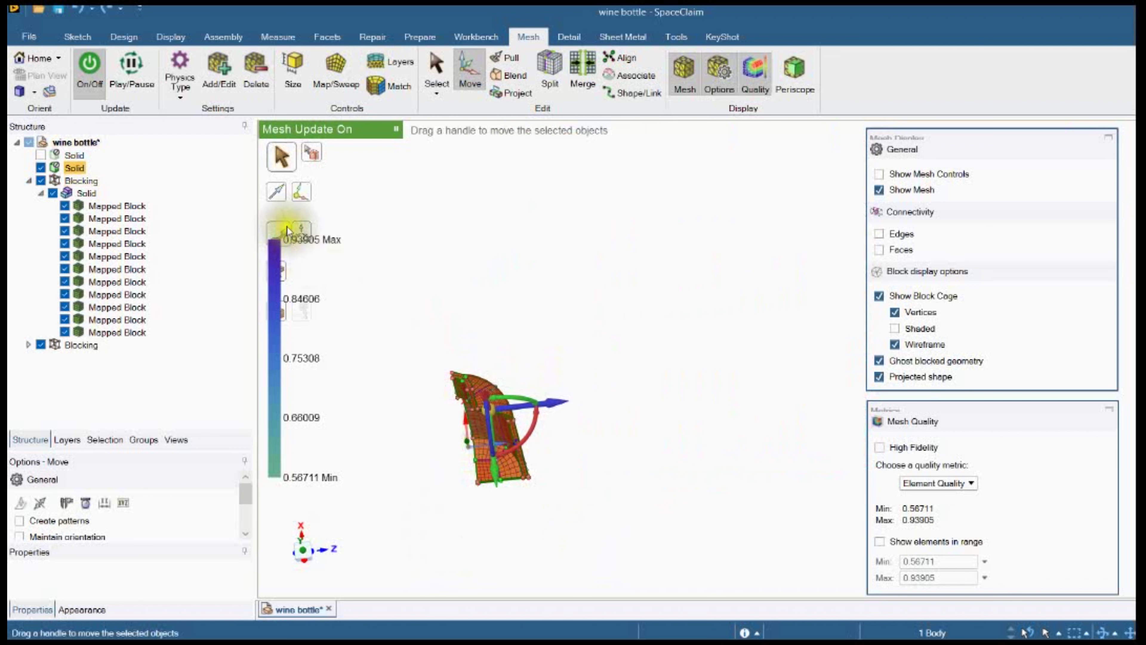
Anchor the Move handle at the origin, rotate the duplicated quarter 90° about the bottle's axis, and deselect it
{"action": "left_click", "coordinate": [312, 196]}
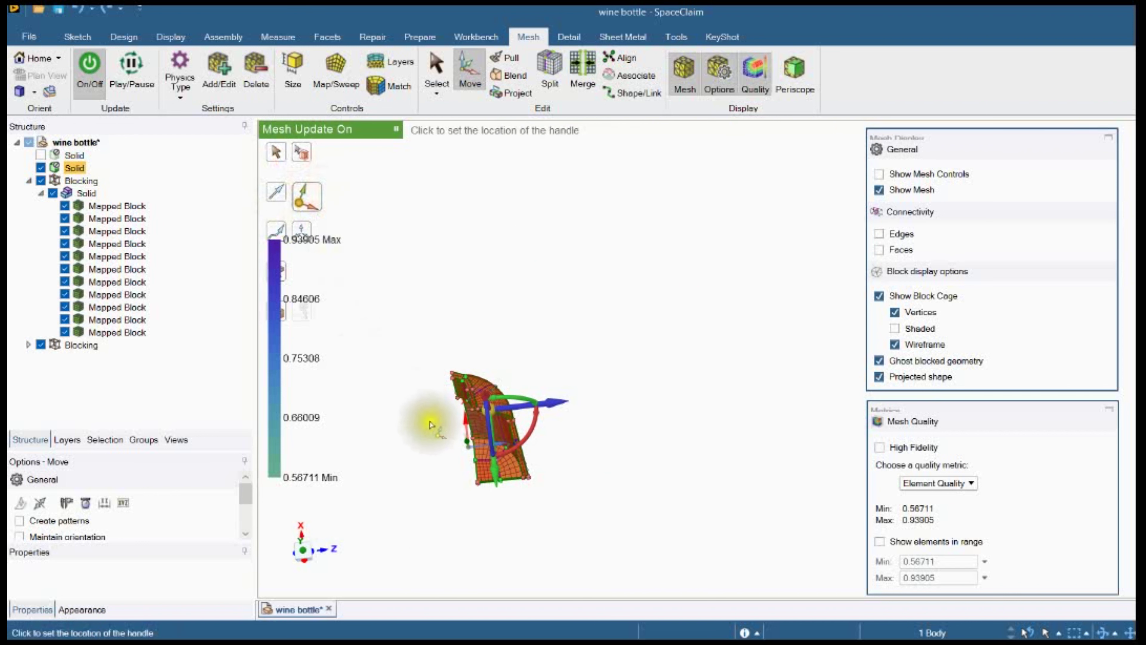
{"action": "left_click", "coordinate": [467, 448]}
{"action": "left_click_drag", "start_coordinate": [497, 483], "coordinate": [538, 414]}
{"action": "type", "text": "90"}
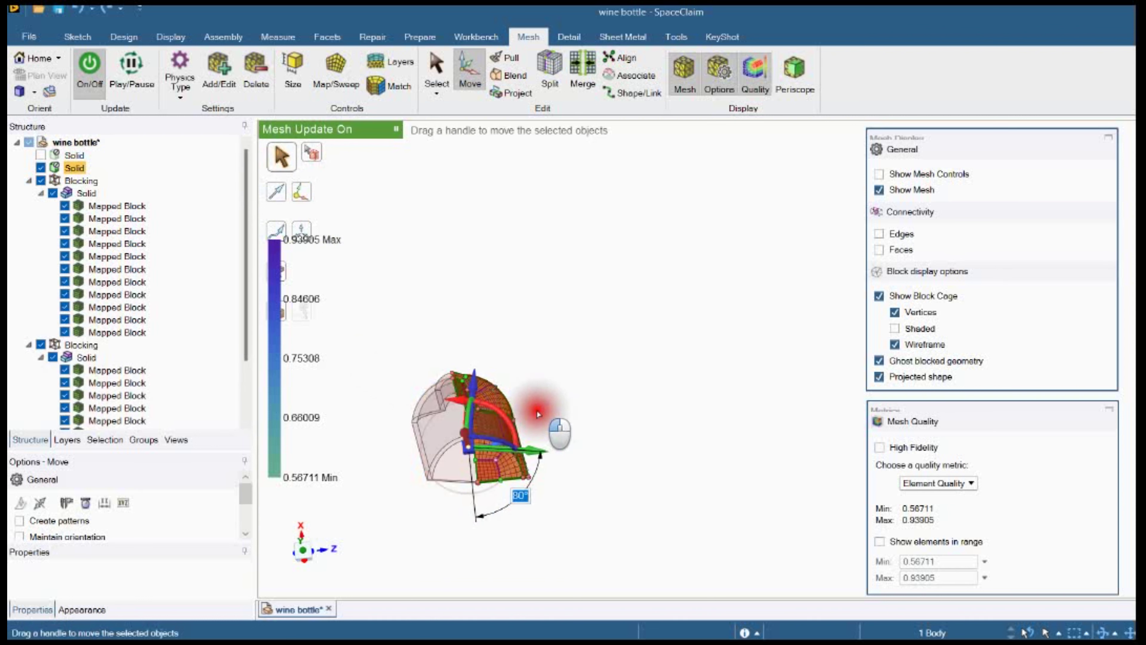
{"action": "key", "text": "Return"}
{"action": "left_click", "coordinate": [562, 371]}
Duplicate the rotated quarter solid together with its blocking in place
{"action": "scroll", "coordinate": [384, 473], "scroll_direction": "up", "scroll_amount": 5}
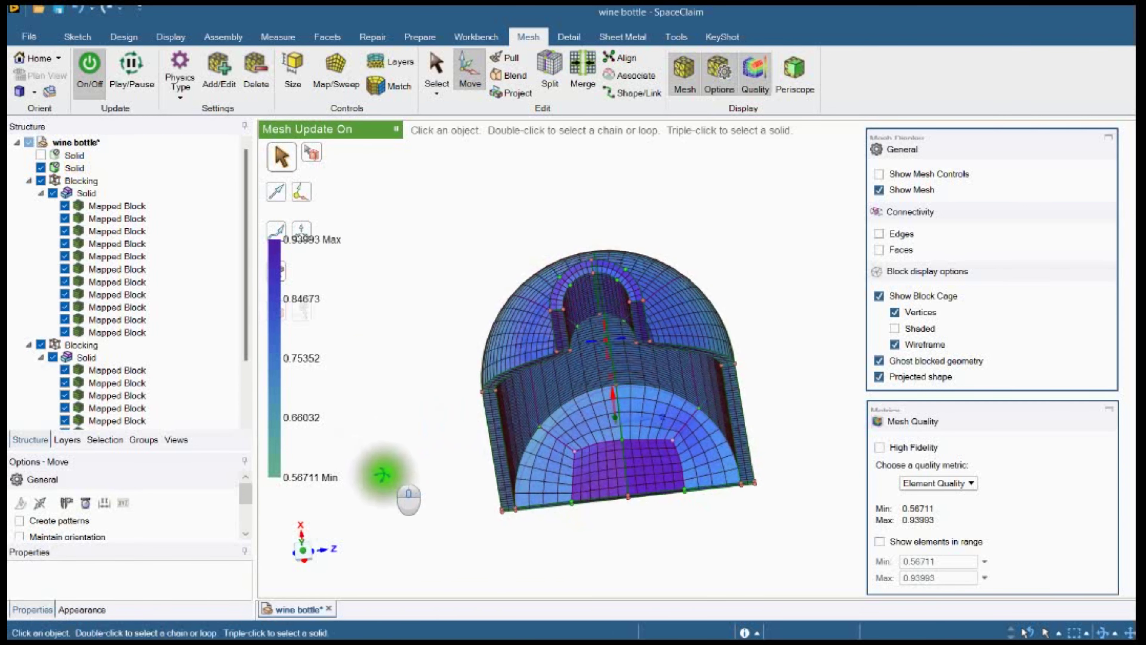
{"action": "scroll", "coordinate": [383, 478], "scroll_direction": "down", "scroll_amount": 2}
{"action": "scroll", "coordinate": [384, 478], "scroll_direction": "down", "scroll_amount": 3}
{"action": "scroll", "coordinate": [383, 478], "scroll_direction": "up", "scroll_amount": 2}
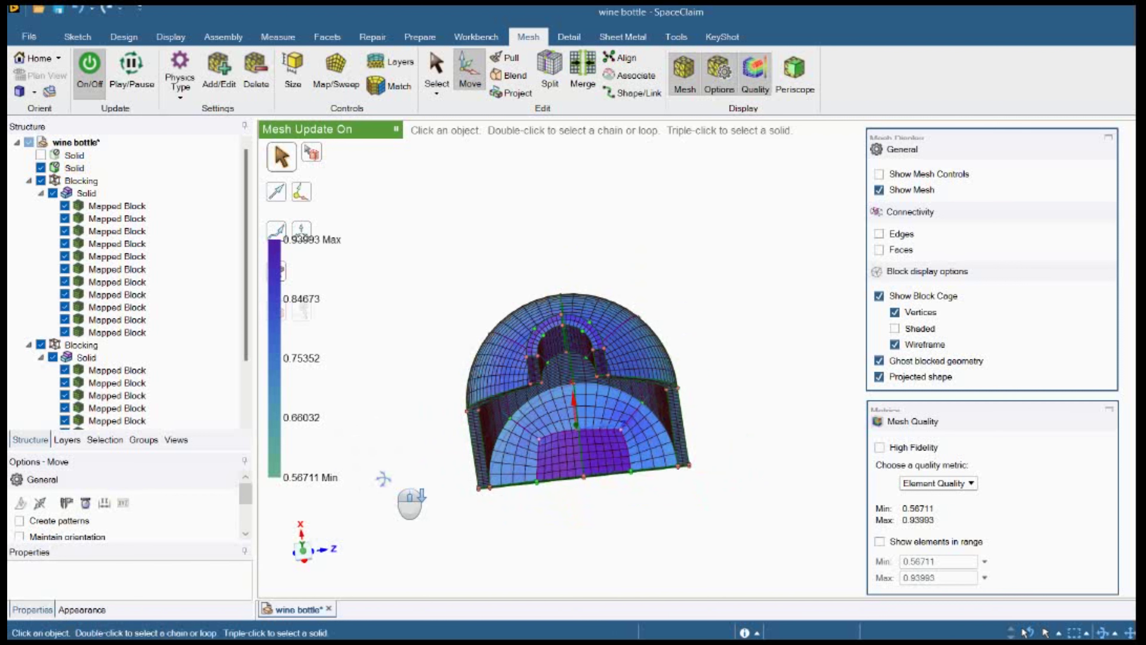
{"action": "scroll", "coordinate": [400, 306], "scroll_direction": "down", "scroll_amount": 2}
{"action": "left_click", "coordinate": [72, 168]}
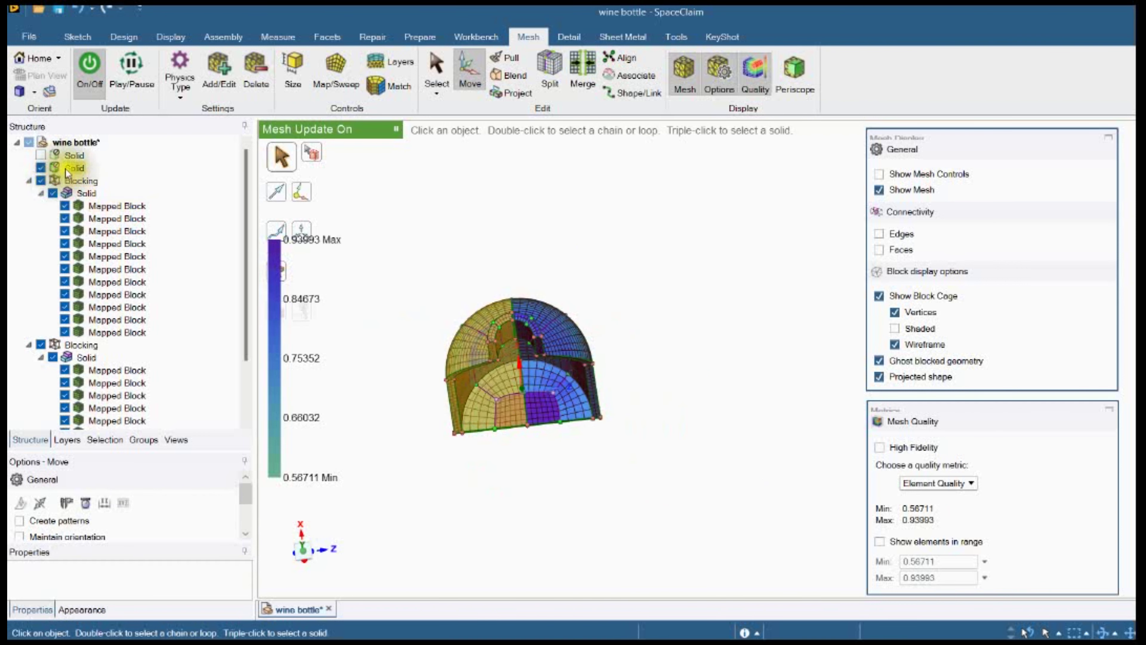
{"action": "key", "text": "Escape"}
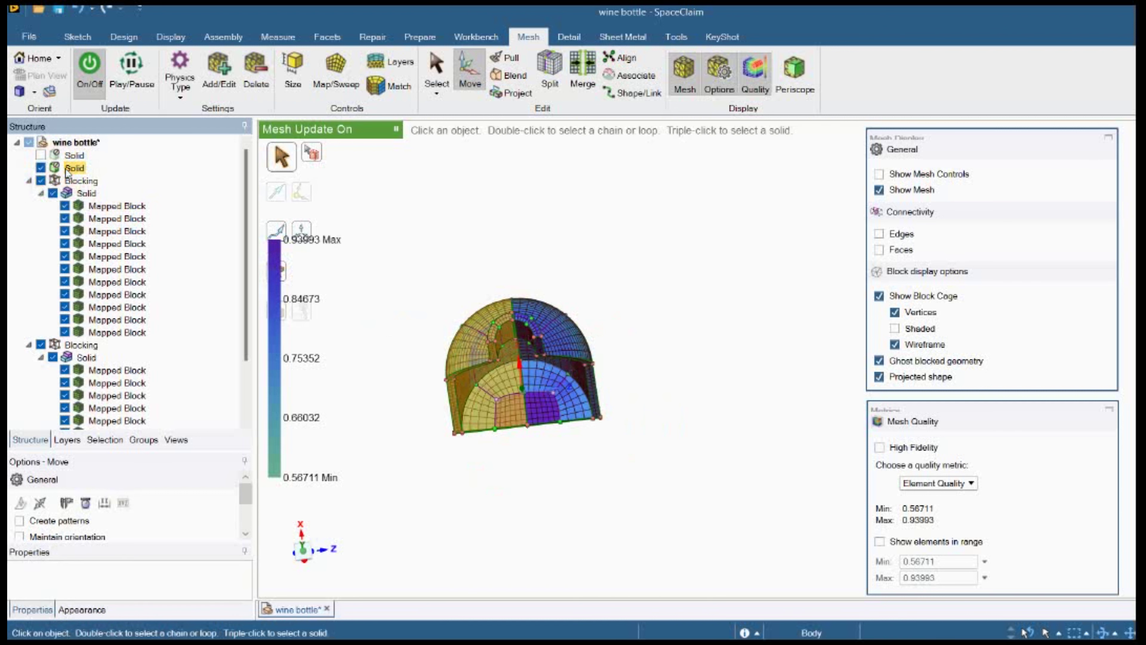
{"action": "key", "text": "ctrl+v"}
Anchor the third quarter's Move handle at the origin, rotate it a further quarter turn about the bottle's axis, and deselect it
{"action": "left_click", "coordinate": [76, 181]}
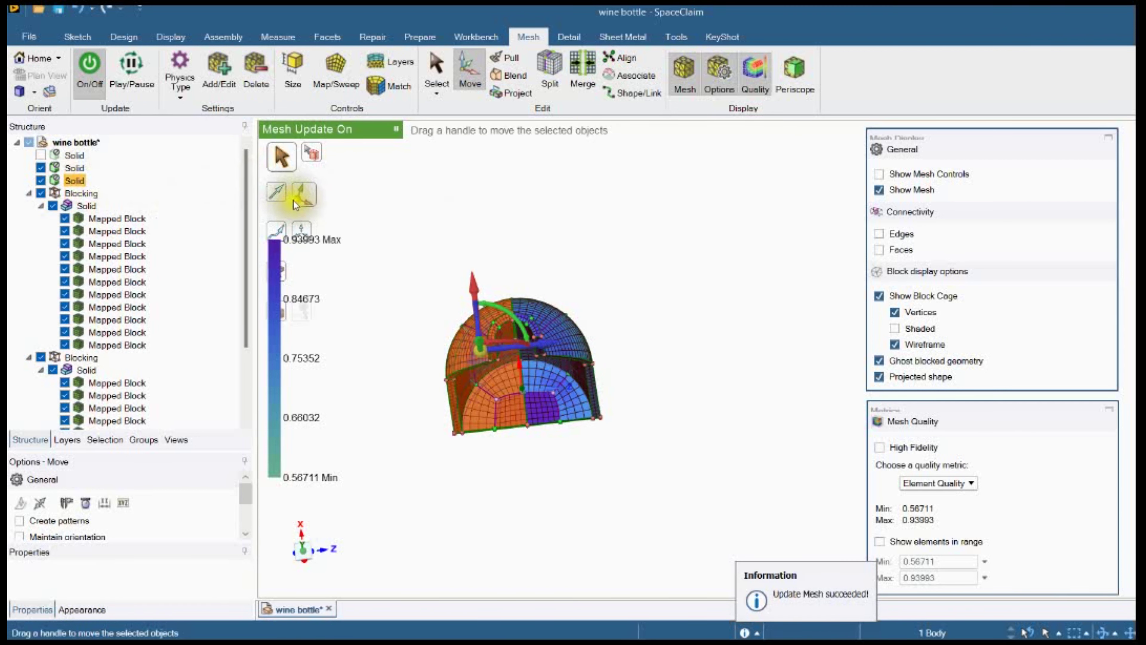
{"action": "left_click", "coordinate": [301, 192]}
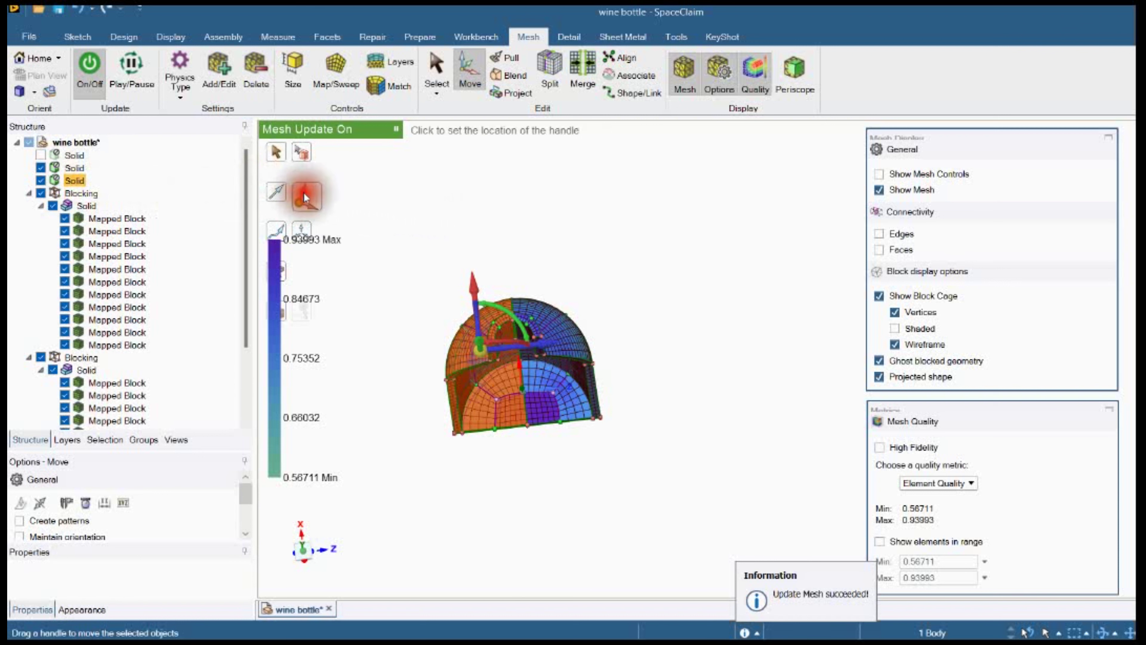
{"action": "middle_click_drag", "start_coordinate": [522, 390], "coordinate": [522, 370]}
{"action": "left_click", "coordinate": [524, 395]}
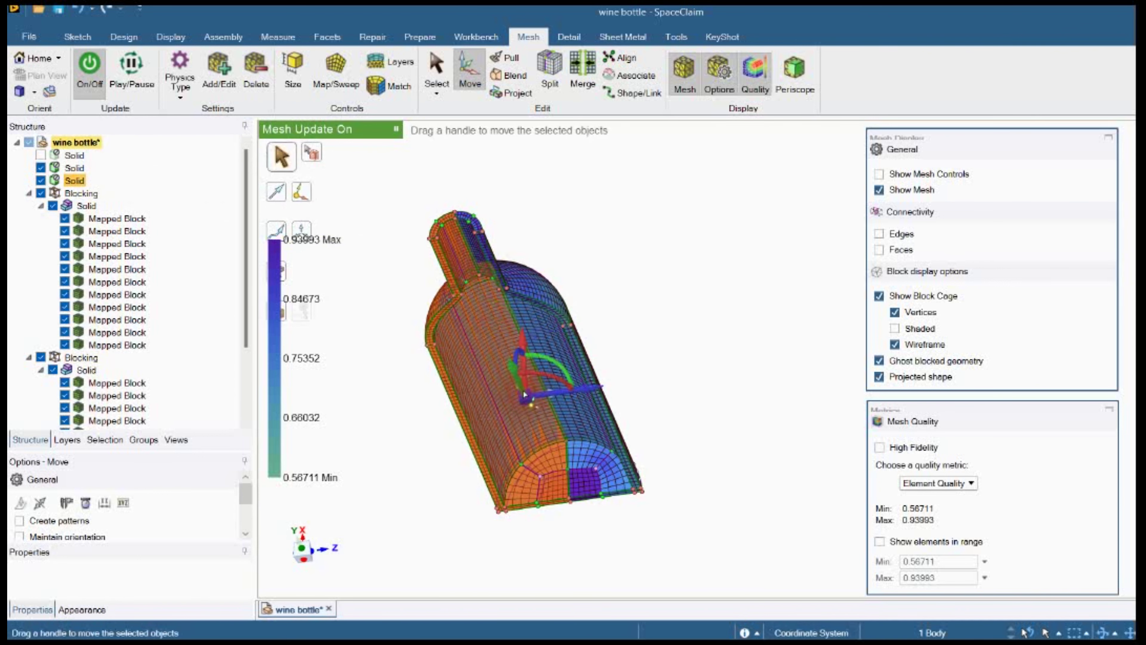
{"action": "middle_click_drag", "start_coordinate": [542, 374], "coordinate": [574, 391]}
{"action": "left_click_drag", "start_coordinate": [574, 390], "coordinate": [509, 408]}
{"action": "left_click", "coordinate": [421, 411]}
Duplicate the third quarter solid with its blocking in place to create the fourth quarter
{"action": "mouse_move", "coordinate": [421, 411]}
{"action": "middle_mouse_down"}
{"action": "mouse_move", "coordinate": [389, 442]}
{"action": "mouse_move", "coordinate": [408, 400]}
{"action": "middle_mouse_up"}
{"action": "scroll", "coordinate": [225, 312], "scroll_direction": "down", "scroll_amount": 3}
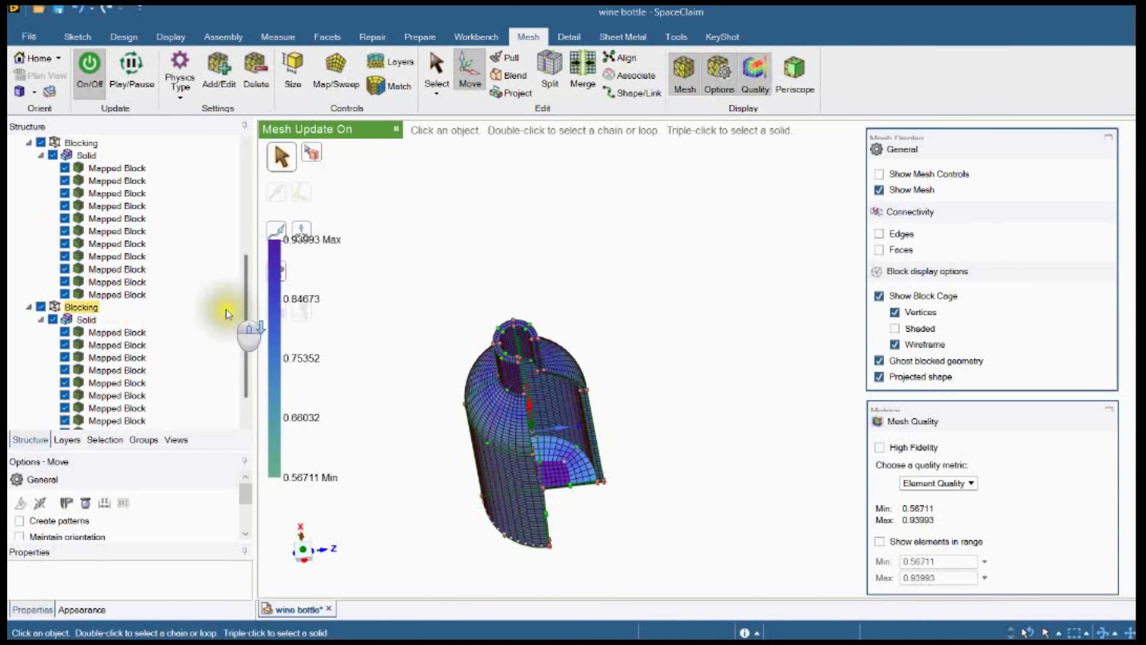
{"action": "scroll", "coordinate": [226, 311], "scroll_direction": "up", "scroll_amount": 2}
{"action": "left_click", "coordinate": [78, 180]}
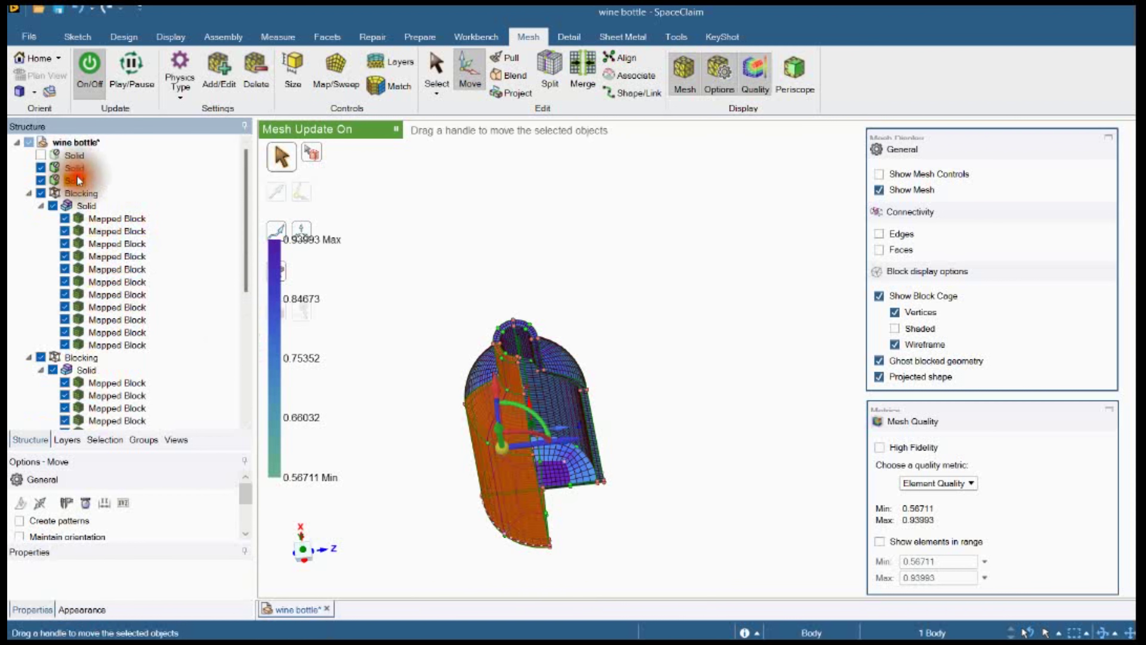
{"action": "key", "text": "Escape"}
{"action": "key", "text": "ctrl+v"}
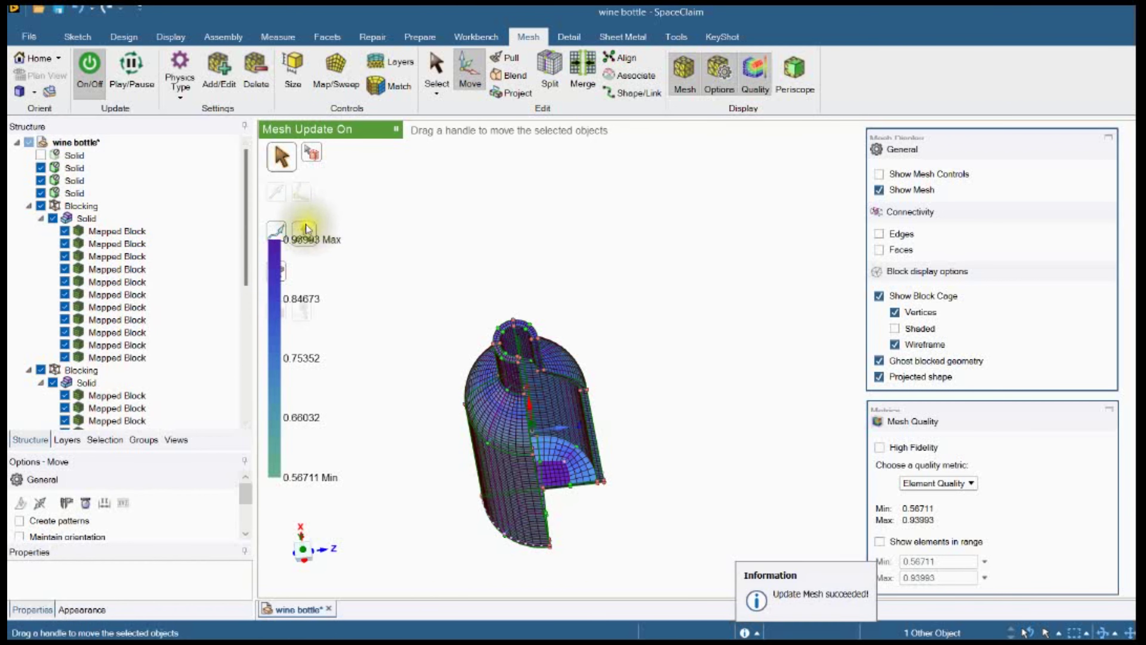
{"action": "middle_click_drag", "start_coordinate": [401, 238], "coordinate": [371, 237]}
Move the fourth quarter's handle to the origin, rotate the copy into the remaining gap to close the bottle, and deselect it
{"action": "left_click", "coordinate": [64, 189]}
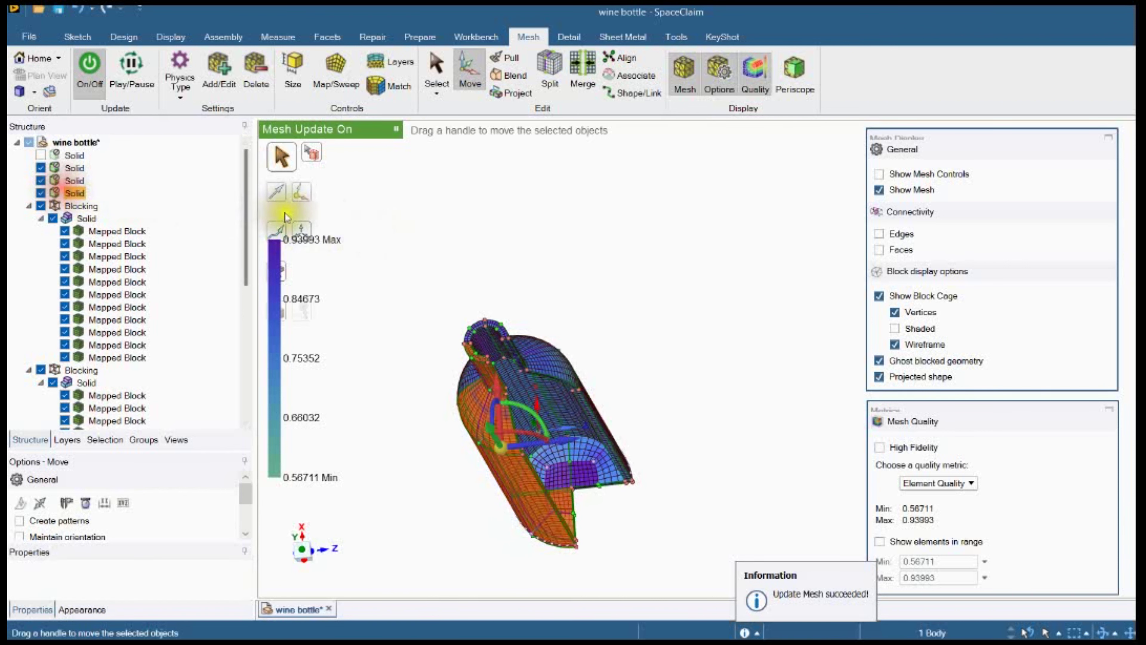
{"action": "left_click", "coordinate": [301, 192]}
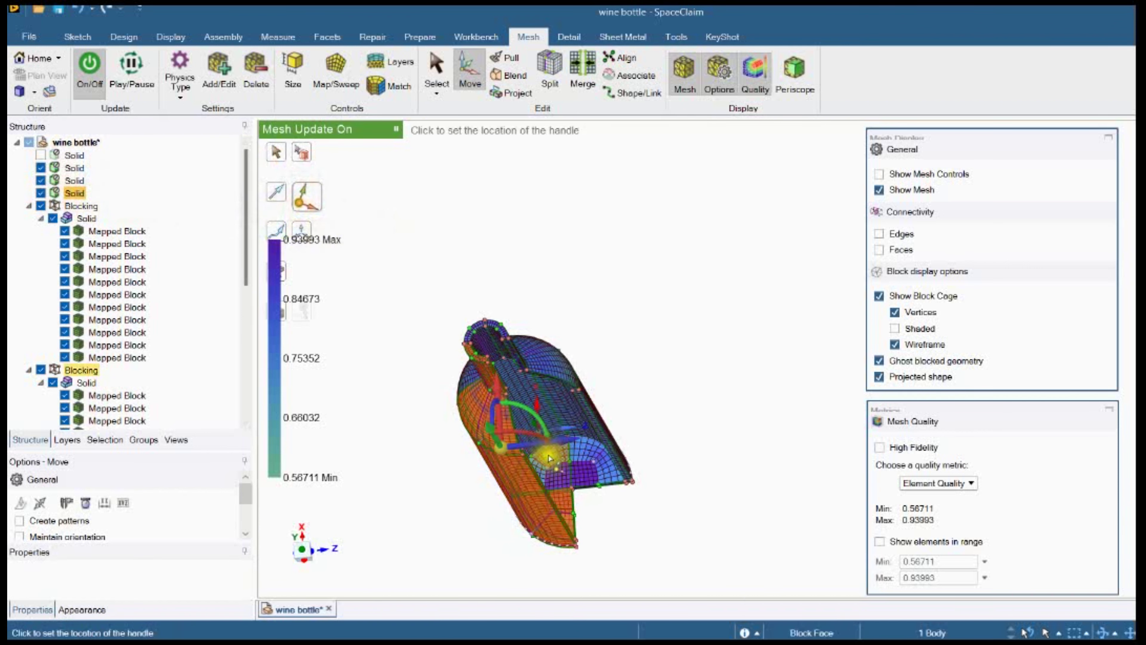
{"action": "middle_click_drag", "start_coordinate": [550, 458], "coordinate": [488, 427]}
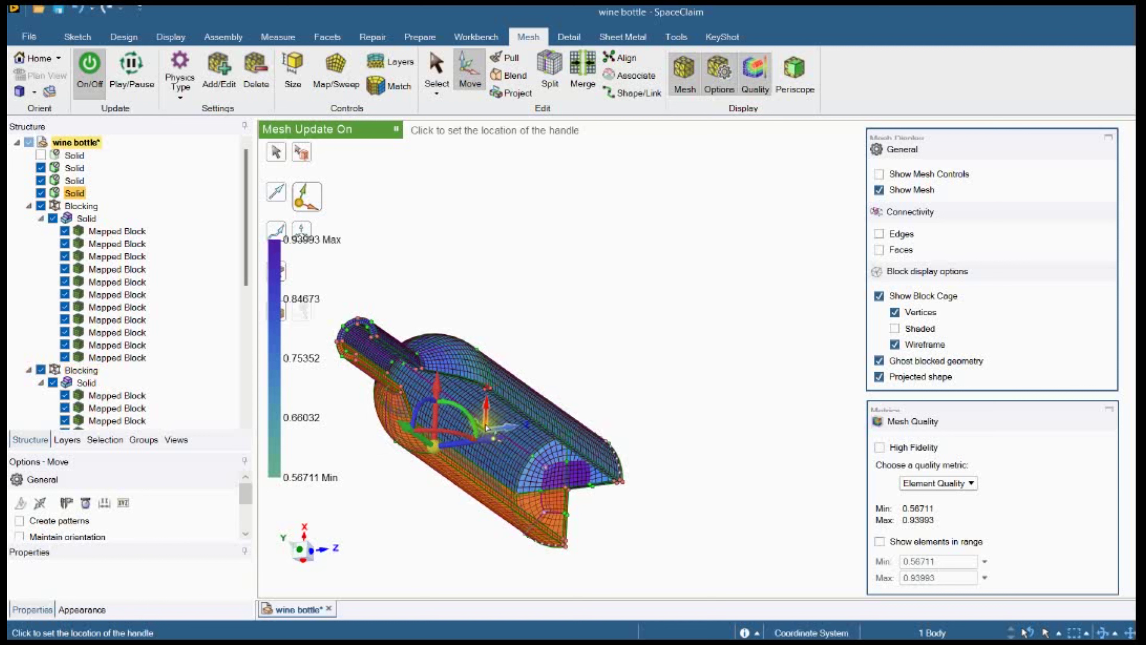
{"action": "left_click", "coordinate": [487, 428]}
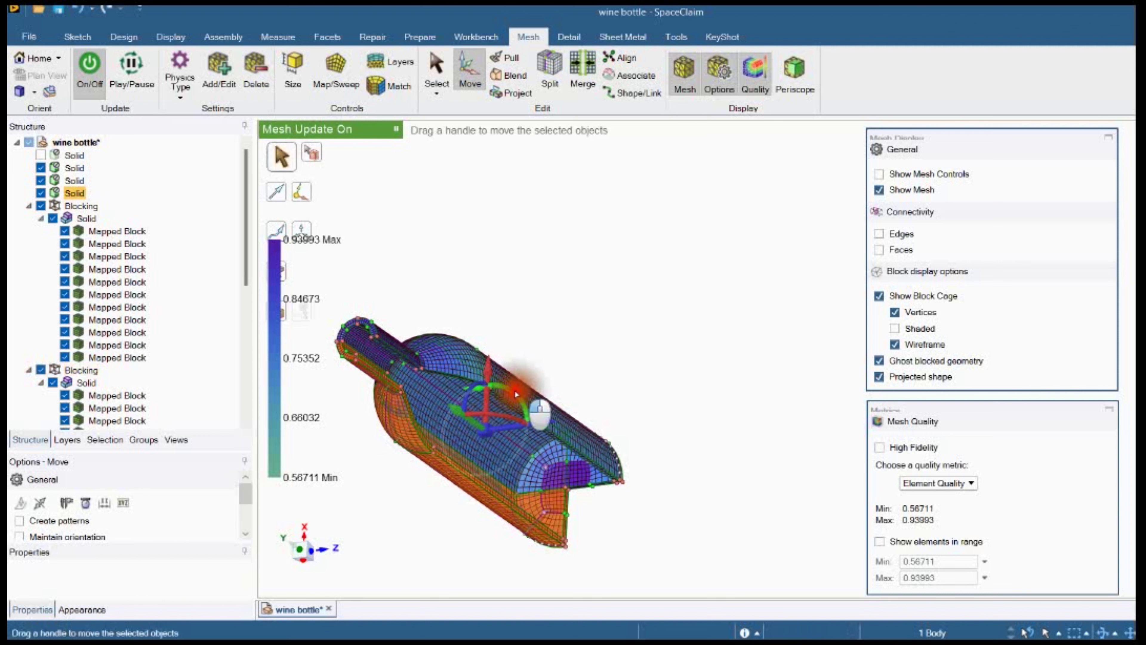
{"action": "left_click_drag", "start_coordinate": [517, 394], "coordinate": [443, 389]}
{"action": "left_click", "coordinate": [552, 308]}
Collapse the four blocking groups in the model structure and hide all the quarter solids so only the blocking mesh shows
{"action": "middle_click_drag", "start_coordinate": [552, 309], "coordinate": [699, 287]}
{"action": "scroll", "coordinate": [276, 431], "scroll_direction": "up", "scroll_amount": 5}
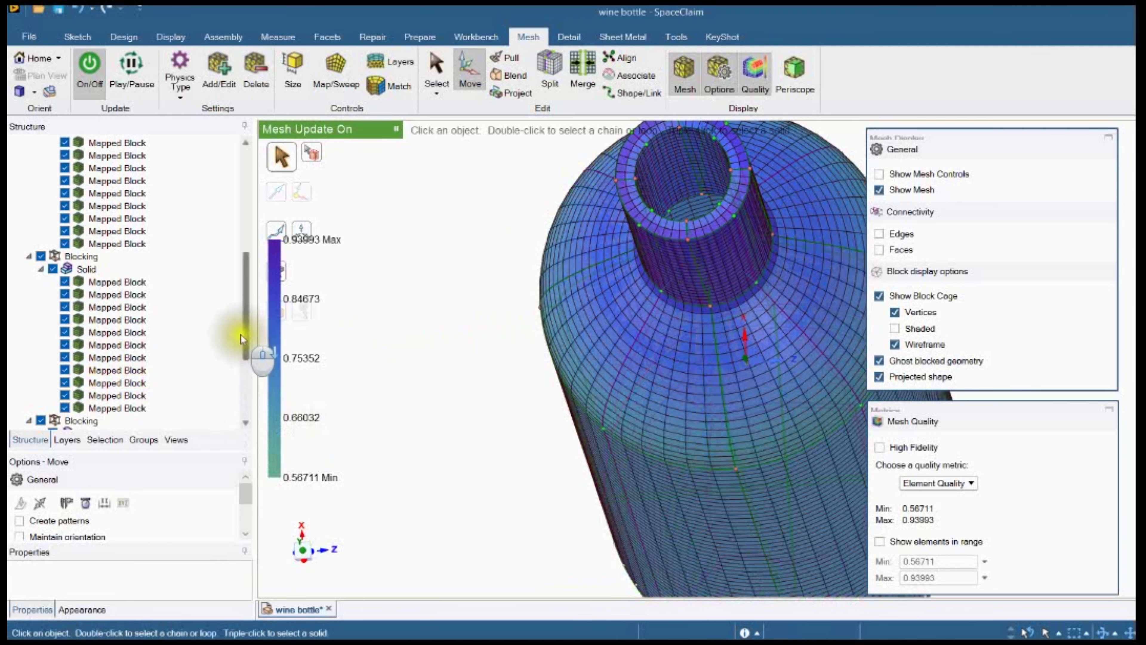
{"action": "scroll", "coordinate": [426, 358], "scroll_direction": "down", "scroll_amount": 5}
{"action": "middle_click_drag", "start_coordinate": [425, 358], "coordinate": [444, 285]}
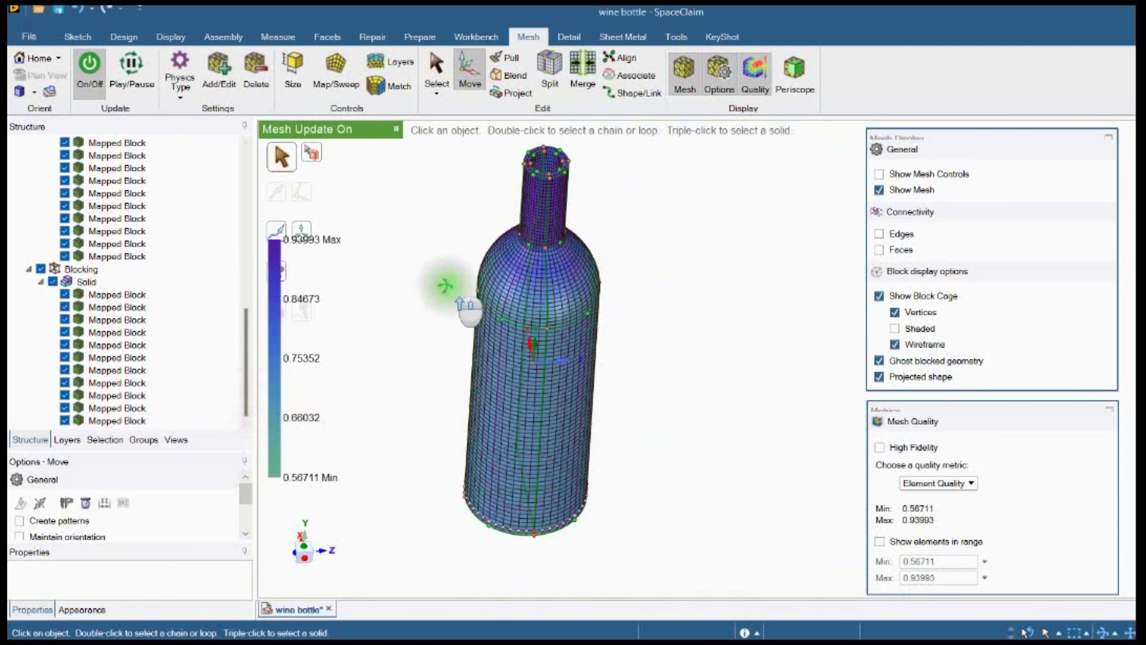
{"action": "left_click", "coordinate": [31, 268]}
{"action": "left_click", "coordinate": [39, 270]}
{"action": "scroll", "coordinate": [36, 272], "scroll_direction": "up", "scroll_amount": 4}
{"action": "left_click", "coordinate": [30, 370]}
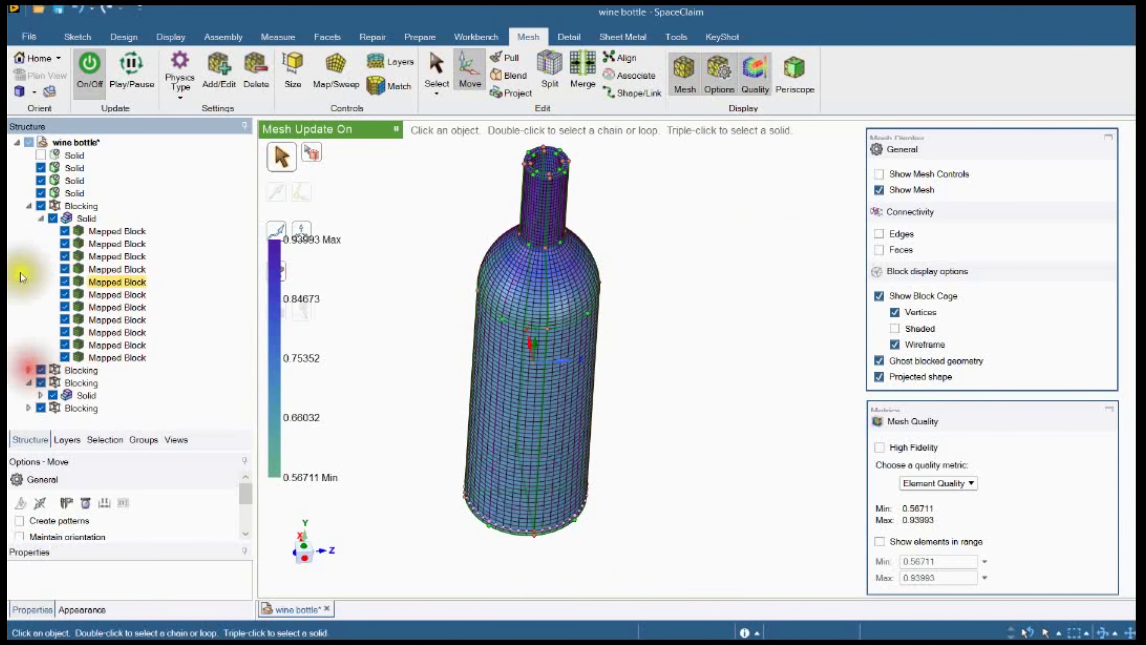
{"action": "left_click", "coordinate": [28, 206]}
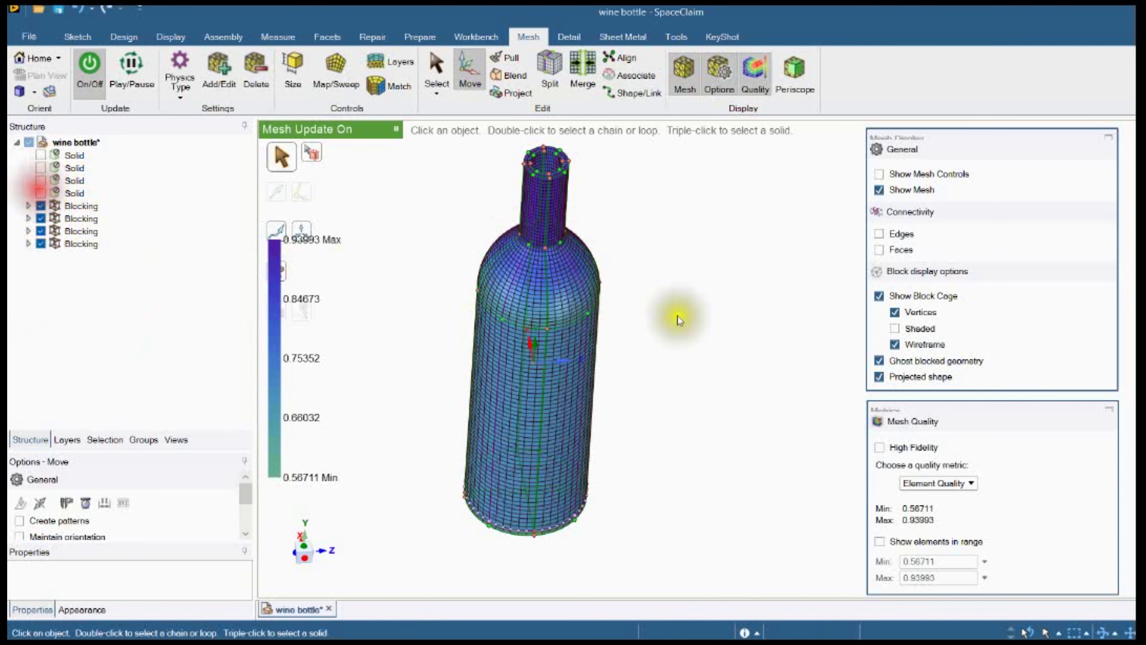
Hide the block cage's vertices and wireframe, and examine the complete bottle mesh from above and from the side
{"action": "left_click", "coordinate": [895, 312]}
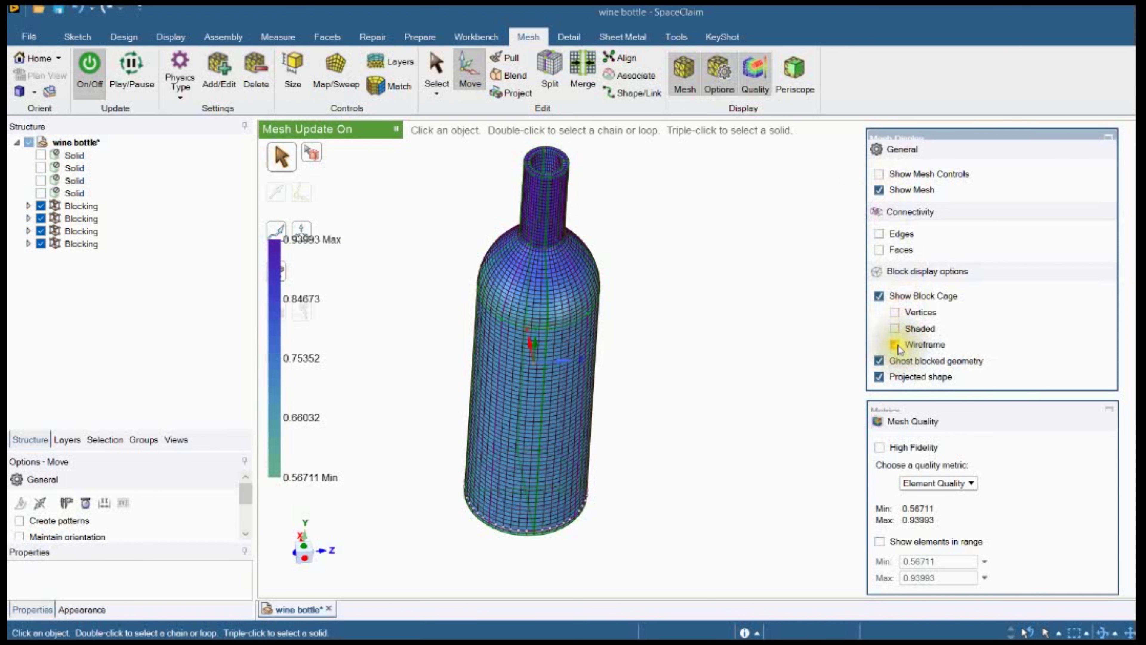
{"action": "middle_click_drag", "start_coordinate": [711, 343], "coordinate": [719, 360]}
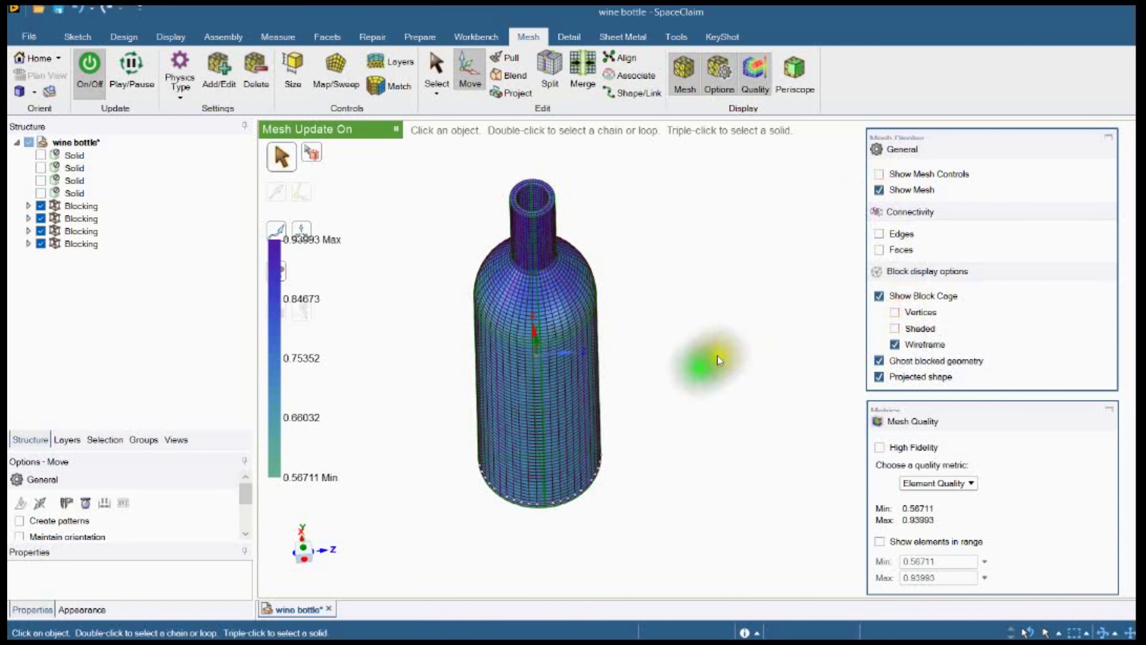
{"action": "left_click", "coordinate": [898, 344]}
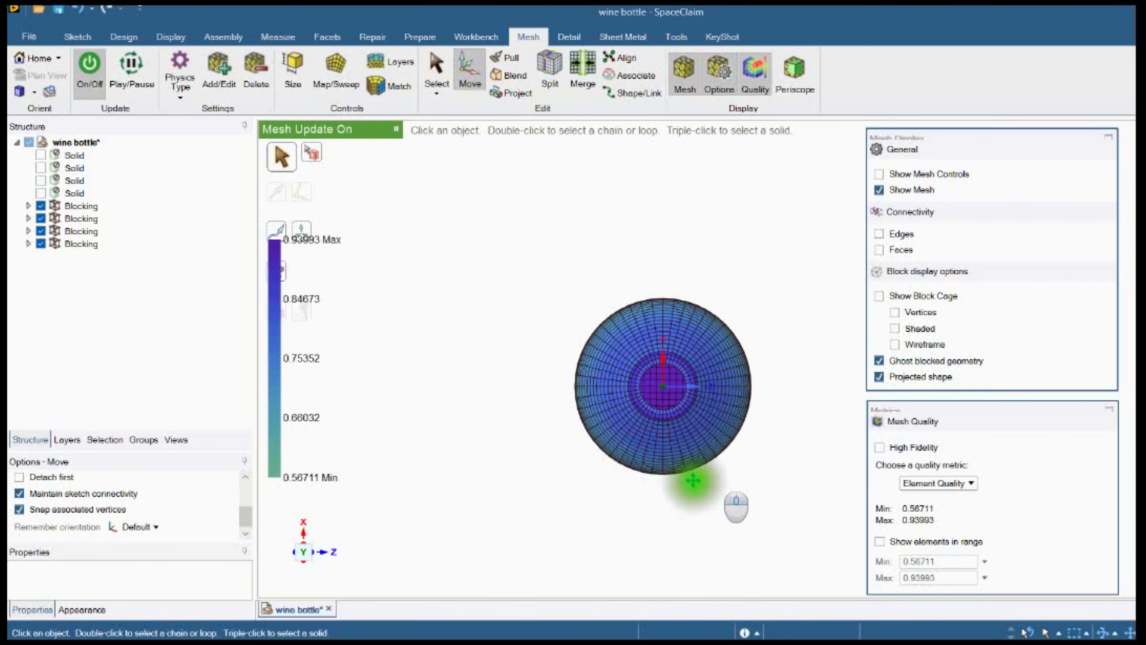
{"action": "middle_click_drag", "start_coordinate": [698, 480], "coordinate": [586, 465], "text": "ctrl"}
{"action": "scroll", "coordinate": [475, 483], "scroll_direction": "down", "scroll_amount": 4}
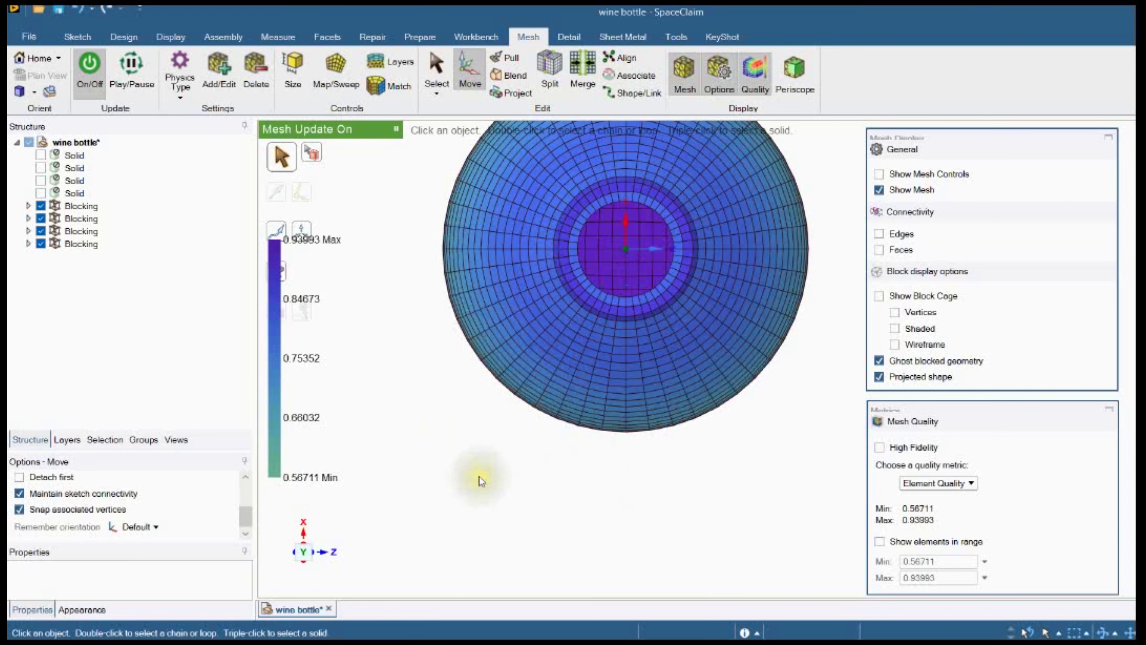
{"action": "scroll", "coordinate": [479, 477], "scroll_direction": "up", "scroll_amount": 3}
{"action": "middle_click_drag", "start_coordinate": [479, 472], "coordinate": [551, 339]}
{"action": "scroll", "coordinate": [551, 338], "scroll_direction": "up", "scroll_amount": 2}
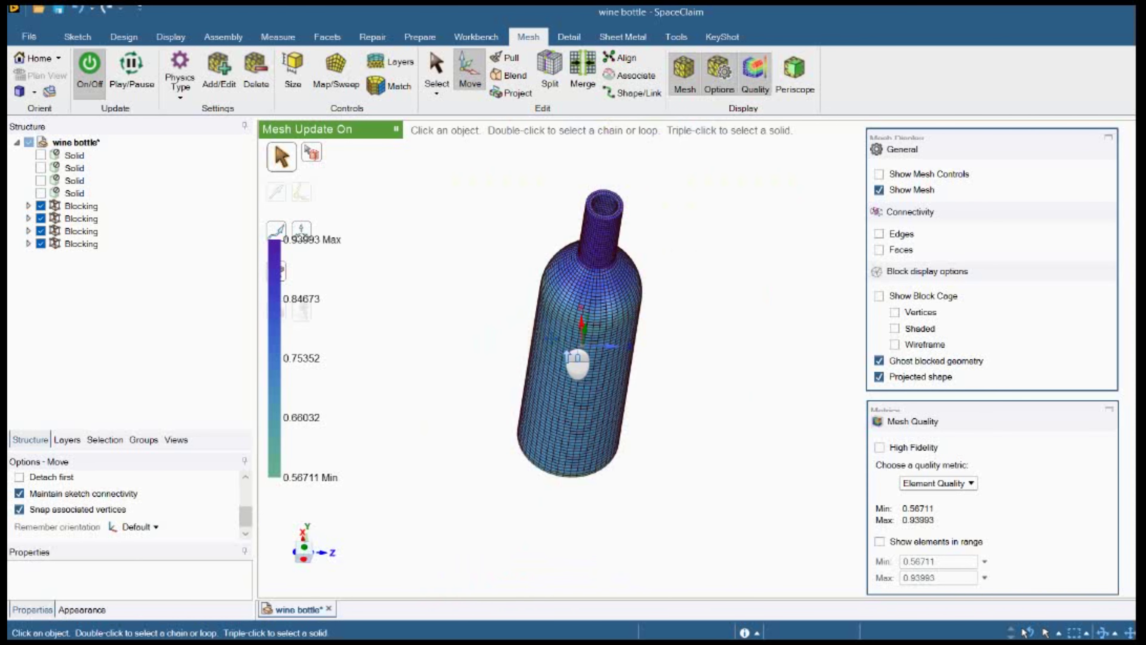
Start the block Merge tool and display edge and face connectivity together with the block cage wireframe
{"action": "left_click", "coordinate": [585, 71]}
{"action": "left_click", "coordinate": [879, 249]}
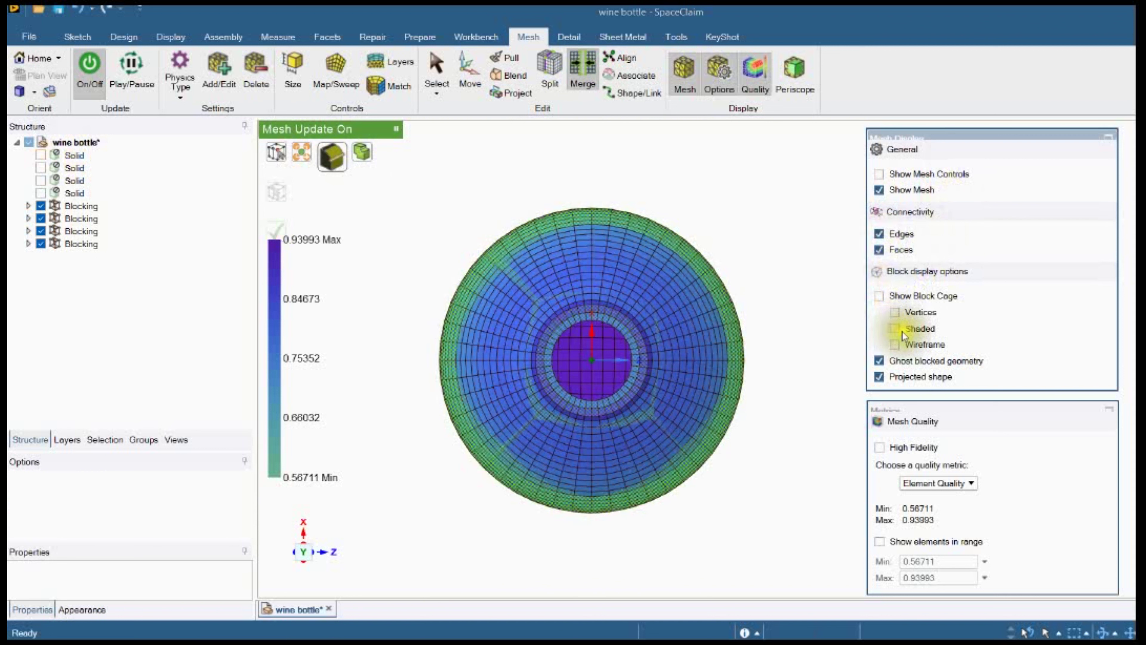
{"action": "left_click", "coordinate": [895, 343]}
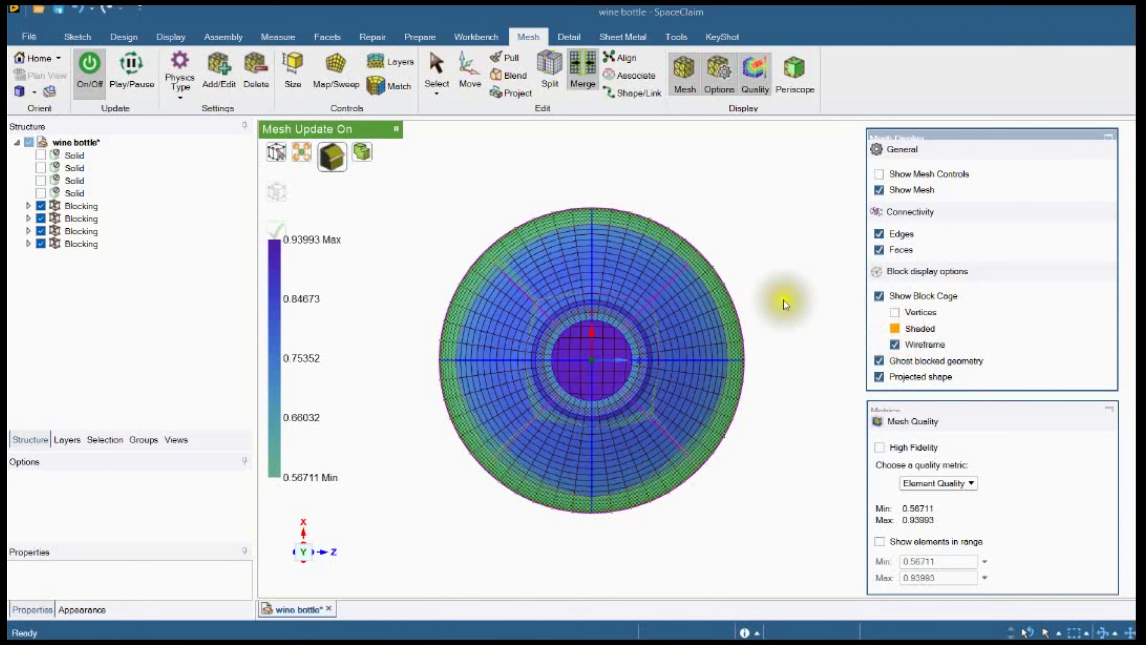
Merge all coincident block faces between neighbouring quarters along the seam that runs in the X direction
{"action": "left_click", "coordinate": [335, 158]}
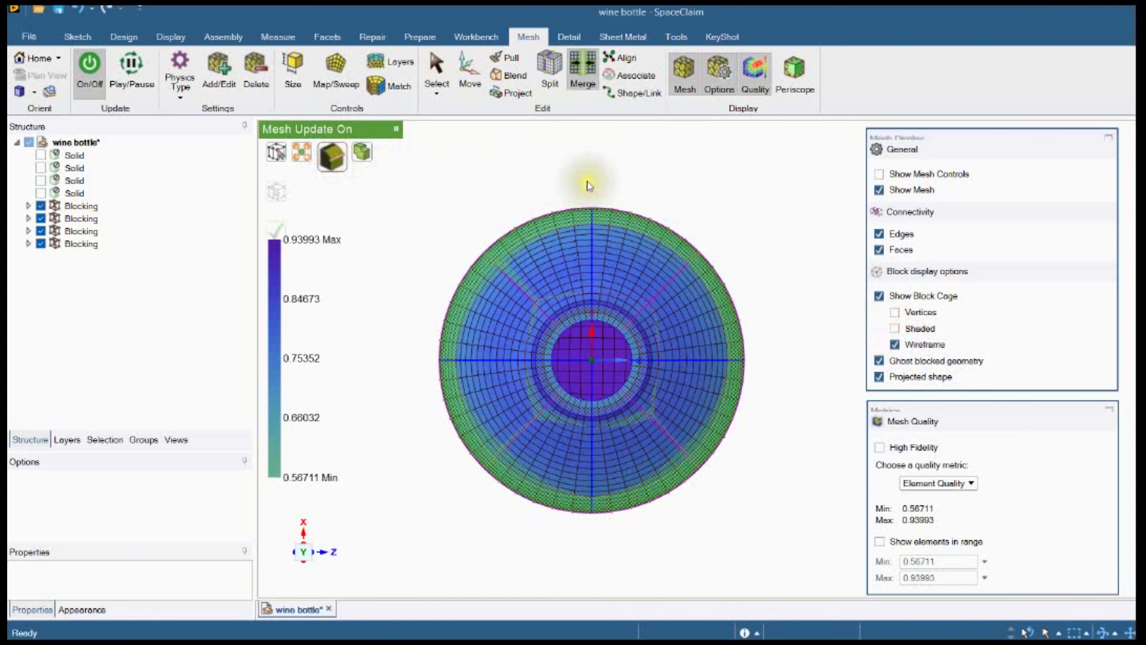
{"action": "left_click_drag", "start_coordinate": [583, 188], "coordinate": [595, 498]}
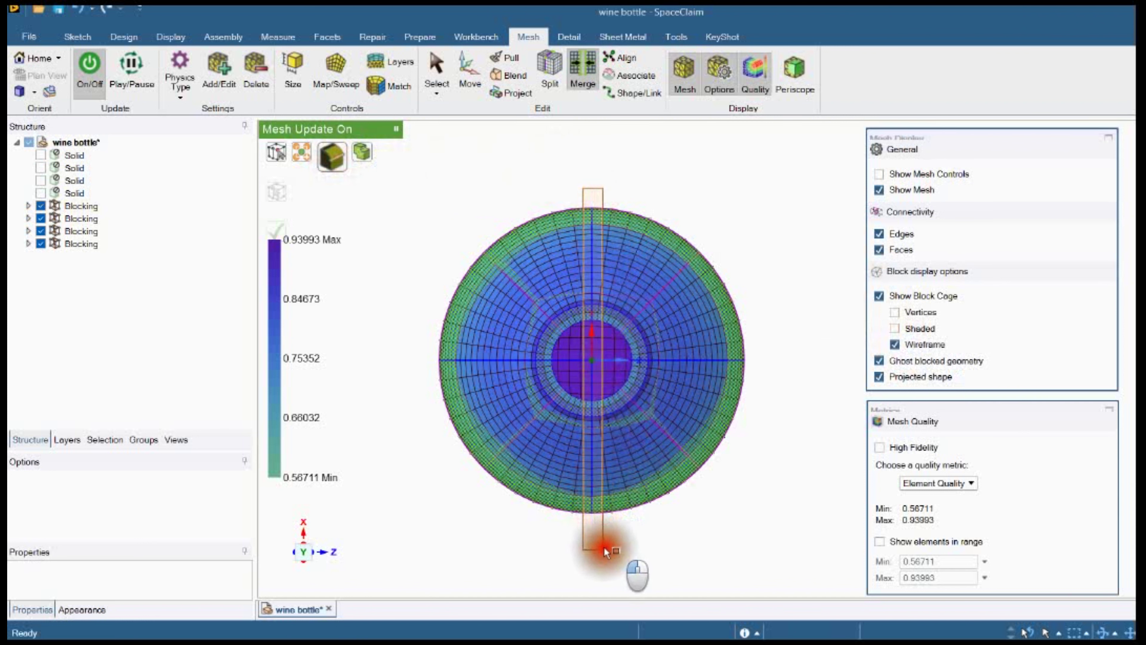
{"action": "left_click_drag", "start_coordinate": [604, 547], "coordinate": [602, 548]}
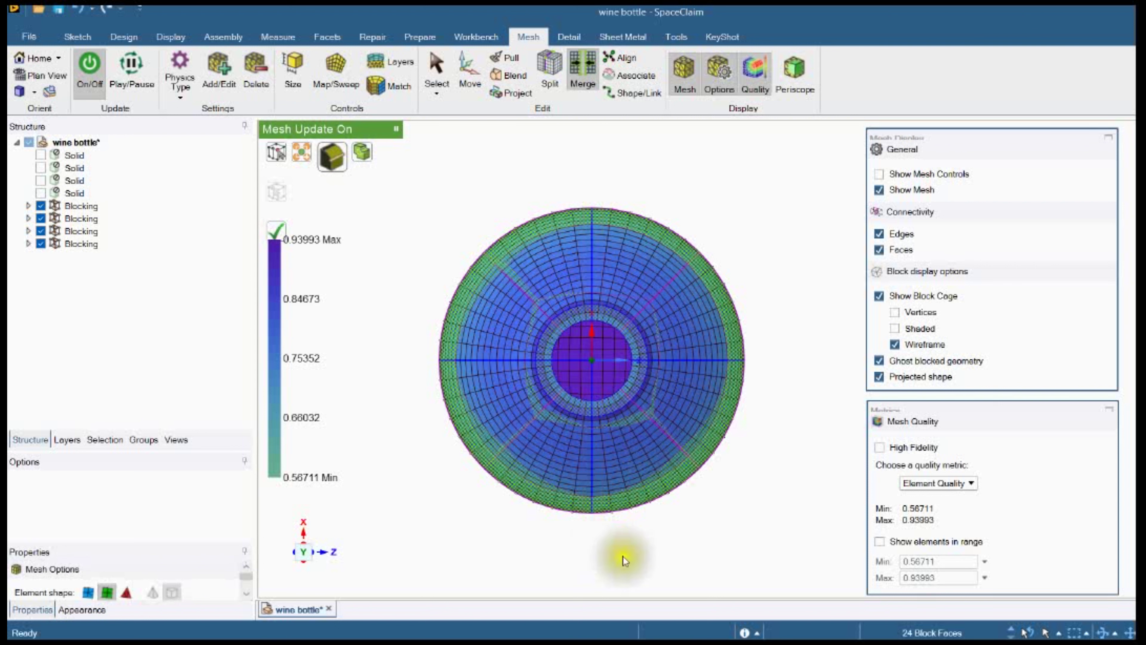
{"action": "mouse_move", "coordinate": [967, 638]}
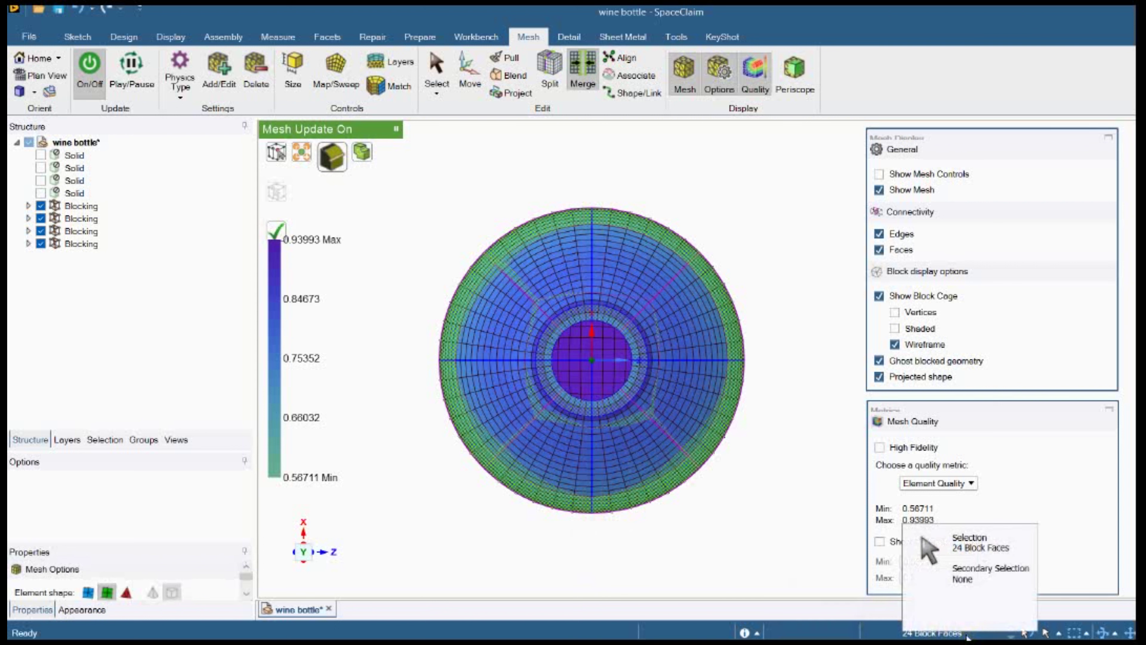
{"action": "left_click", "coordinate": [280, 230]}
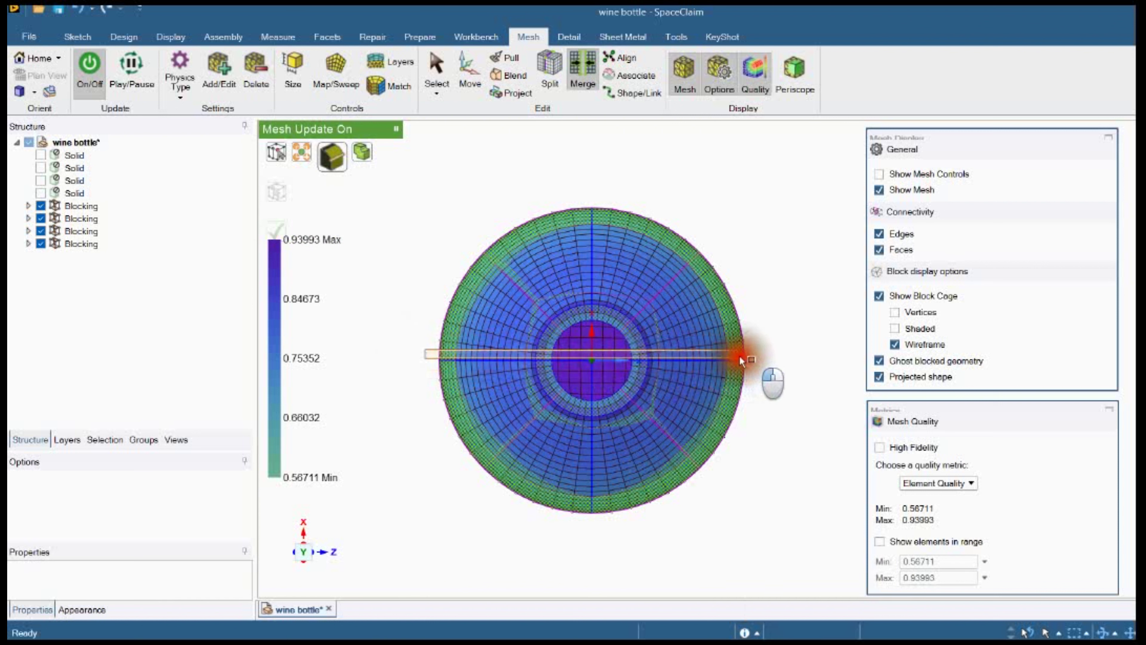
Merge the coincident block faces between quarters along the seam that runs in the Z direction
{"action": "left_click_drag", "start_coordinate": [760, 365], "coordinate": [759, 365]}
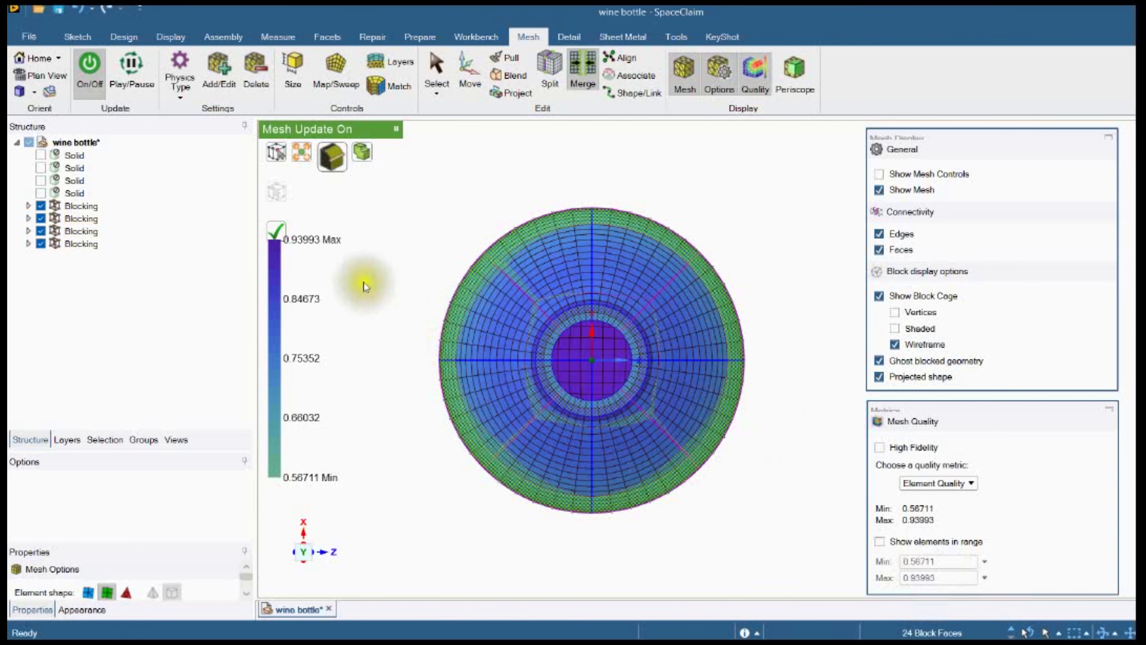
{"action": "left_click", "coordinate": [276, 231]}
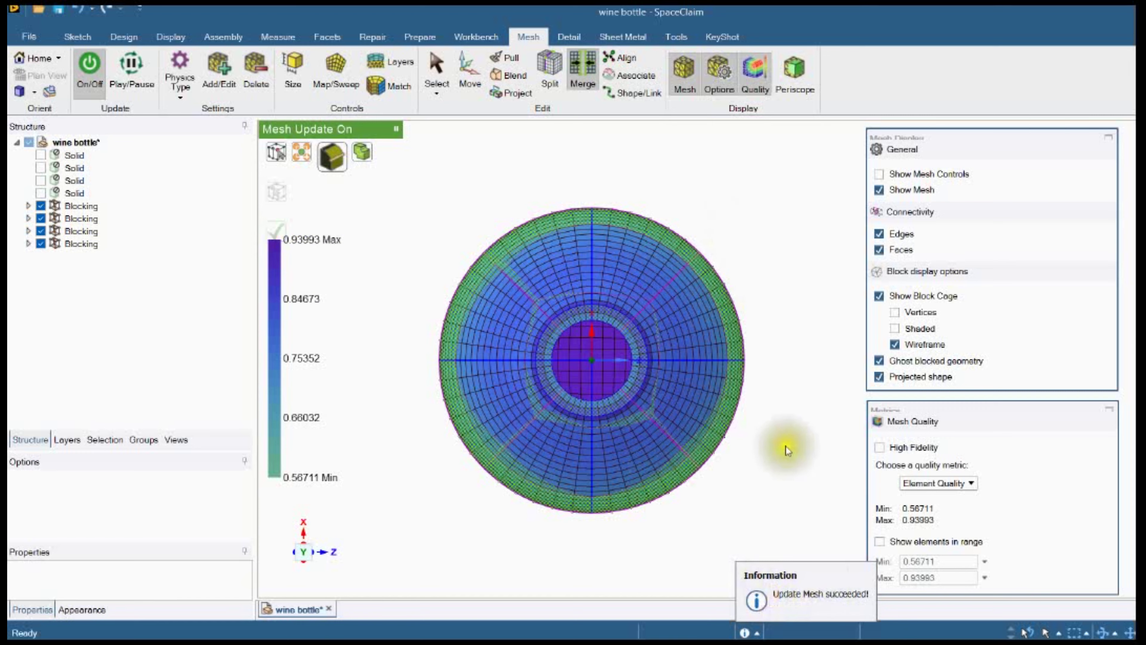
{"action": "left_click", "coordinate": [783, 434]}
Start the mesh Size tool and turn off the display of edge and face connectivity
{"action": "scroll", "coordinate": [351, 322], "scroll_direction": "down", "scroll_amount": 4}
{"action": "middle_click_drag", "start_coordinate": [356, 340], "coordinate": [502, 162]}
{"action": "middle_click_drag", "start_coordinate": [468, 289], "coordinate": [410, 274]}
{"action": "scroll", "coordinate": [435, 319], "scroll_direction": "up", "scroll_amount": 3}
{"action": "scroll", "coordinate": [411, 274], "scroll_direction": "down", "scroll_amount": 3}
{"action": "left_click", "coordinate": [298, 73]}
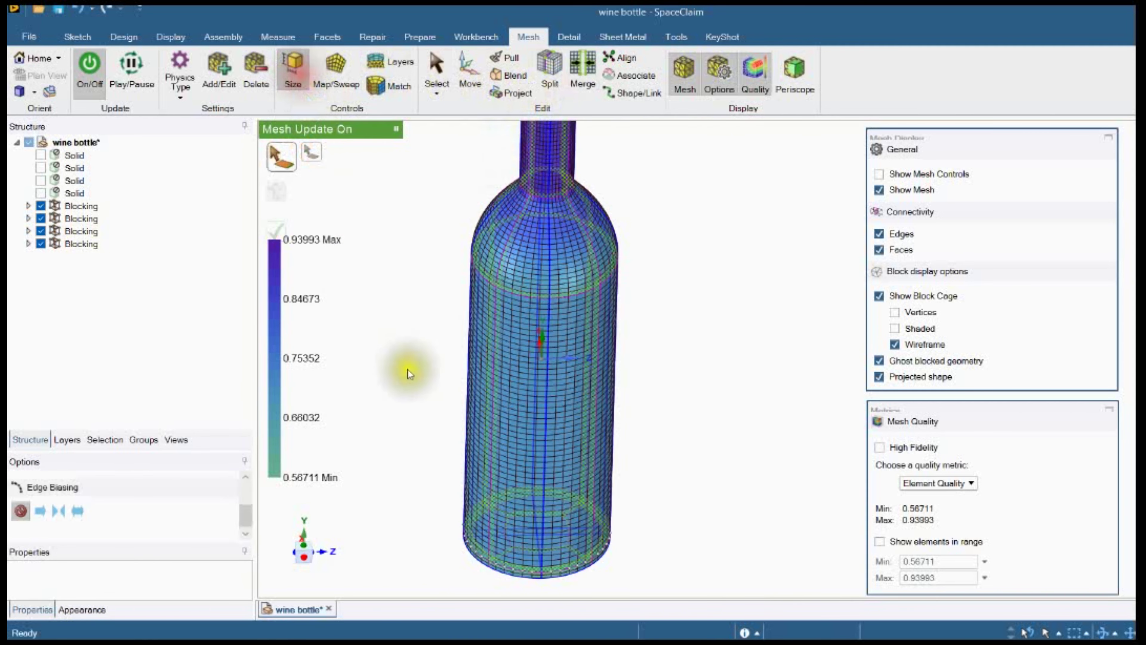
{"action": "middle_click_drag", "start_coordinate": [413, 368], "coordinate": [681, 362]}
{"action": "left_click", "coordinate": [879, 234]}
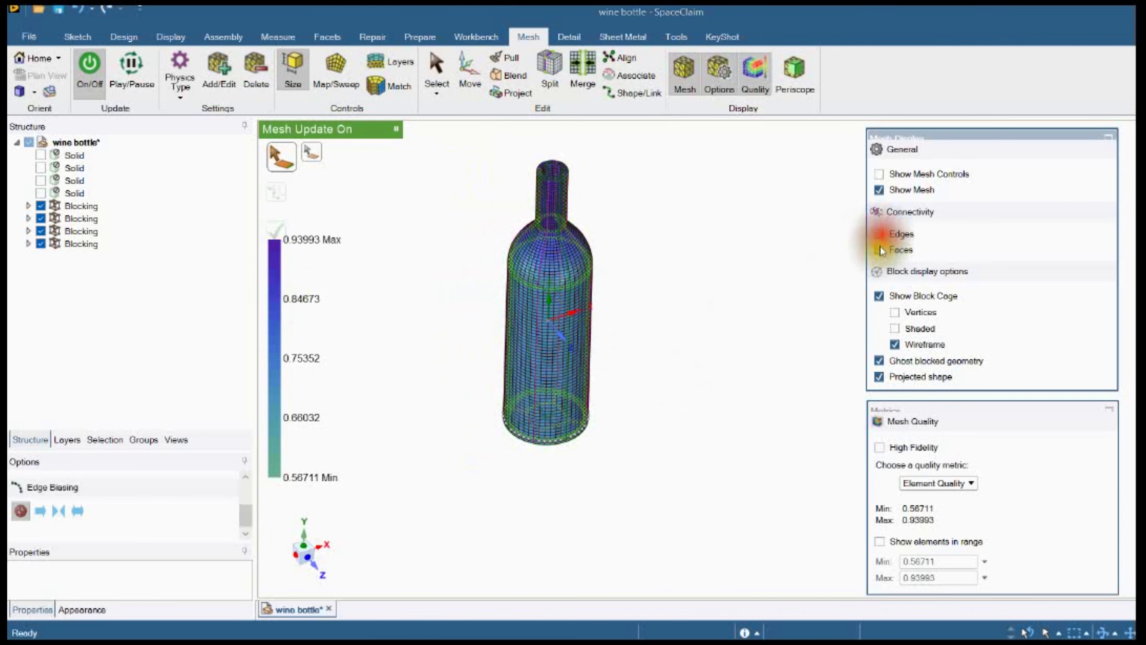
{"action": "left_click", "coordinate": [879, 250]}
Pause mesh updating, collapse the expanded first blocking group, and hide the other three so only one quarter shows
{"action": "scroll", "coordinate": [654, 294], "scroll_direction": "up", "scroll_amount": 5}
{"action": "middle_click_drag", "start_coordinate": [629, 265], "coordinate": [749, 226]}
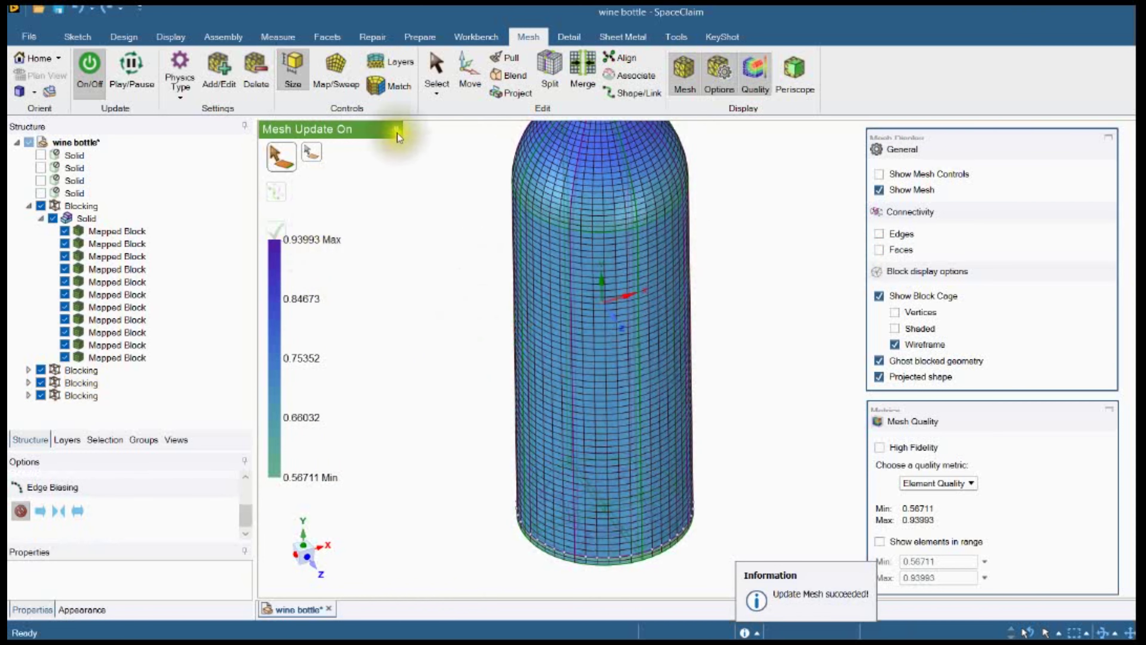
{"action": "left_click", "coordinate": [396, 130]}
{"action": "middle_click_drag", "start_coordinate": [449, 322], "coordinate": [678, 299]}
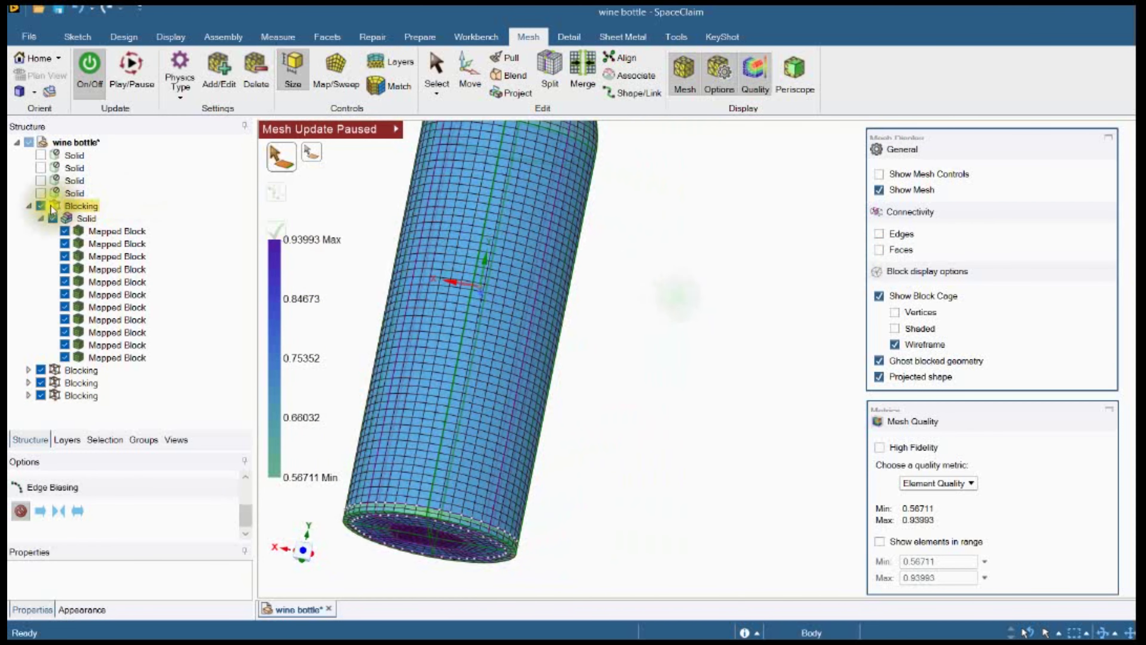
{"action": "left_click", "coordinate": [28, 205]}
{"action": "left_click", "coordinate": [41, 219]}
{"action": "left_click", "coordinate": [40, 231]}
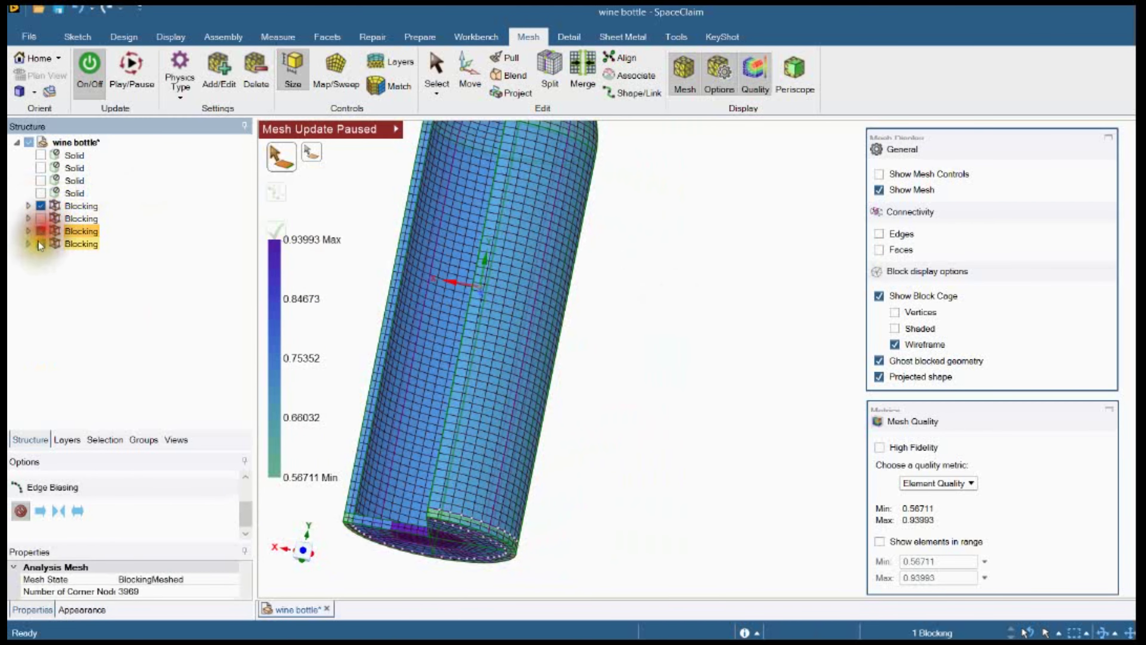
{"action": "left_click", "coordinate": [40, 243]}
Set 40 divisions on the long vertical block edge of the bottle body and resume mesh updating
{"action": "middle_click_drag", "start_coordinate": [269, 256], "coordinate": [345, 384]}
{"action": "left_click", "coordinate": [486, 368]}
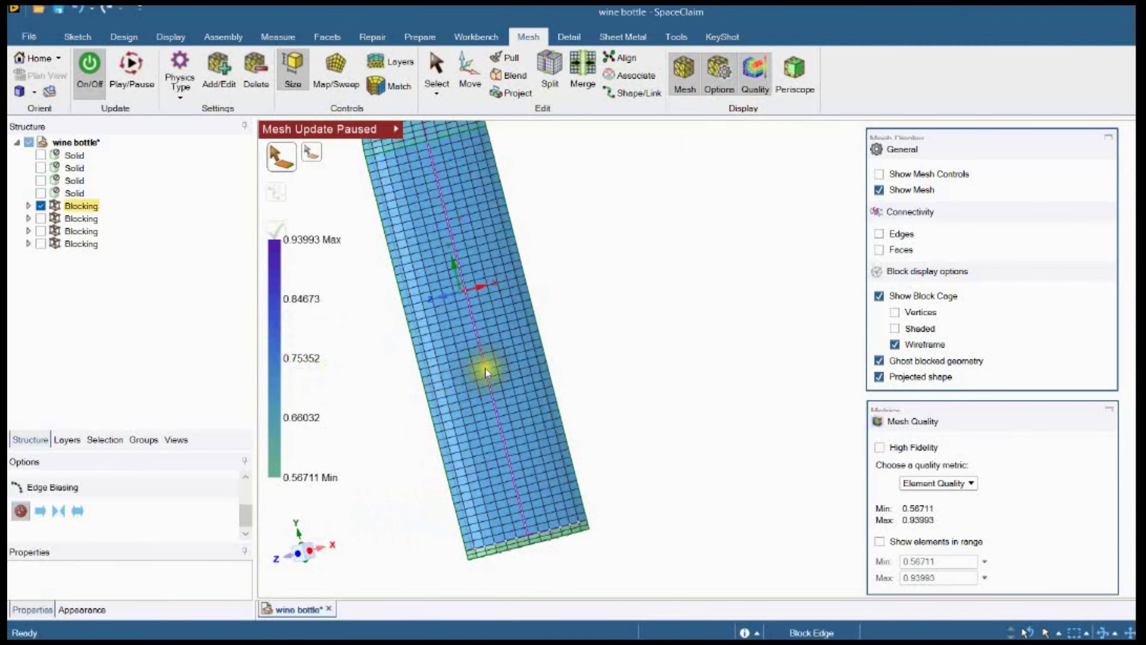
{"action": "middle_click_drag", "start_coordinate": [638, 368], "coordinate": [844, 494]}
{"action": "scroll", "coordinate": [767, 329], "scroll_direction": "down", "scroll_amount": 4}
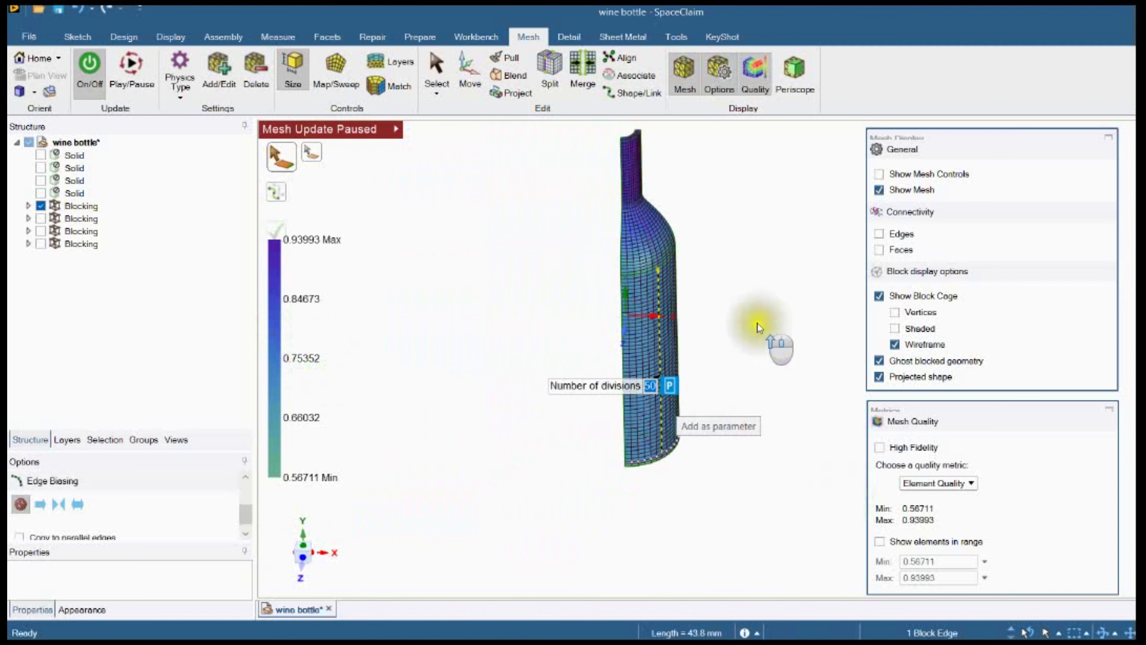
{"action": "middle_click_drag", "start_coordinate": [759, 328], "coordinate": [750, 334]}
{"action": "middle_click_drag", "start_coordinate": [749, 335], "coordinate": [730, 345], "text": "ctrl"}
{"action": "scroll", "coordinate": [730, 346], "scroll_direction": "up", "scroll_amount": 2}
{"action": "type", "text": "40"}
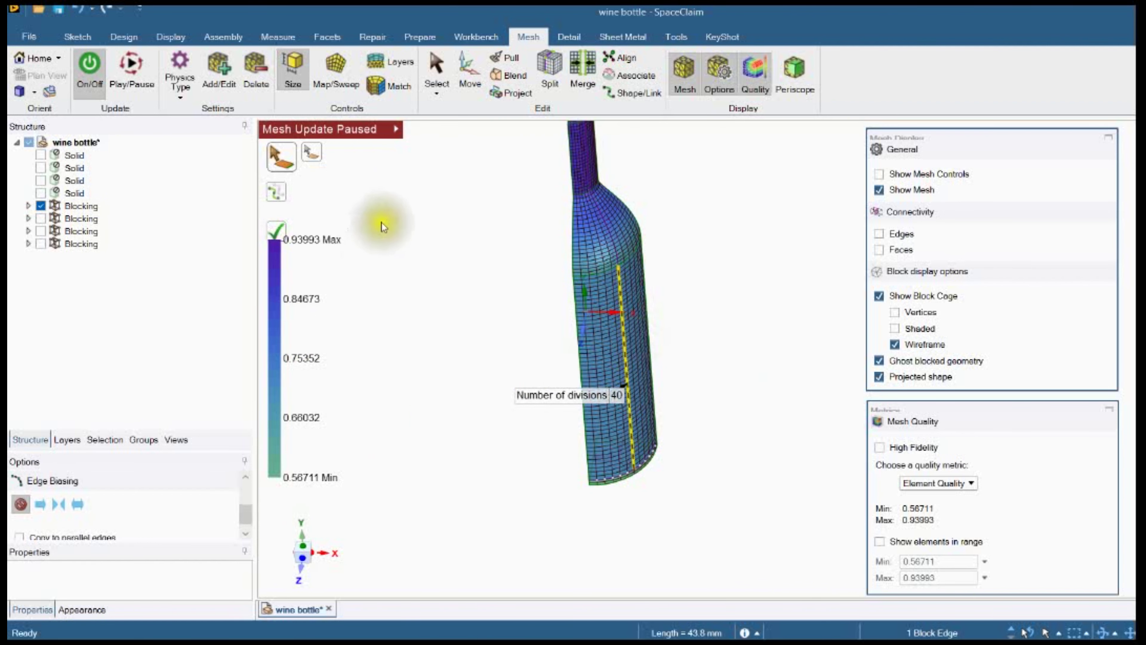
{"action": "left_click", "coordinate": [398, 129]}
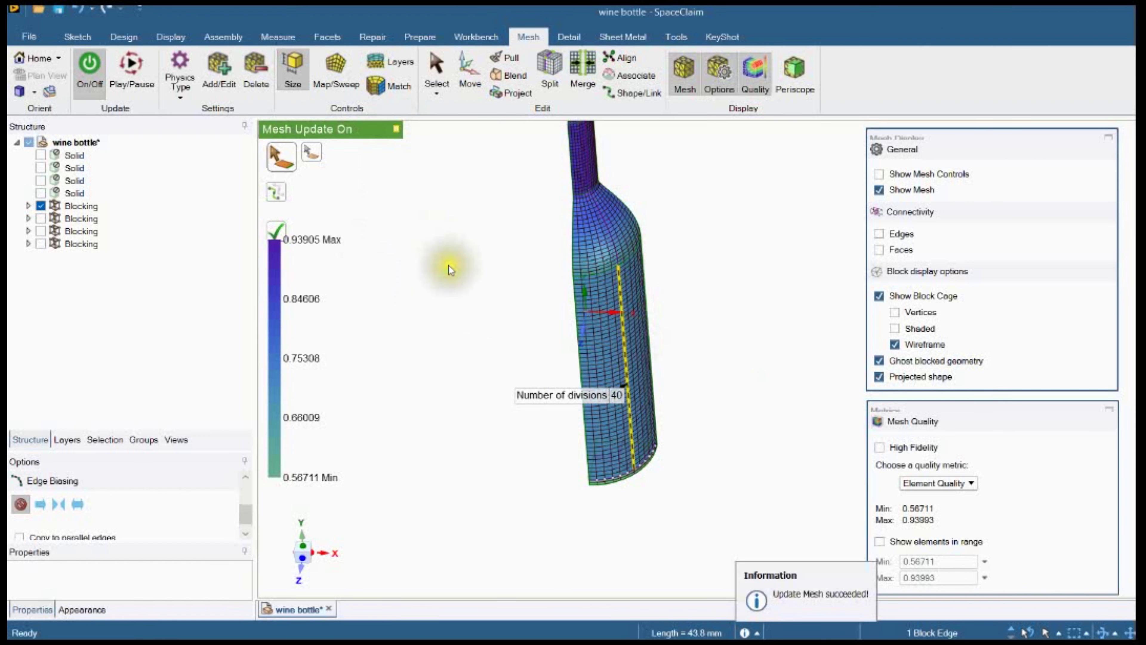
Show the three hidden blocking groups again and check the updated mesh around the whole bottle and its base
{"action": "left_click", "coordinate": [40, 219]}
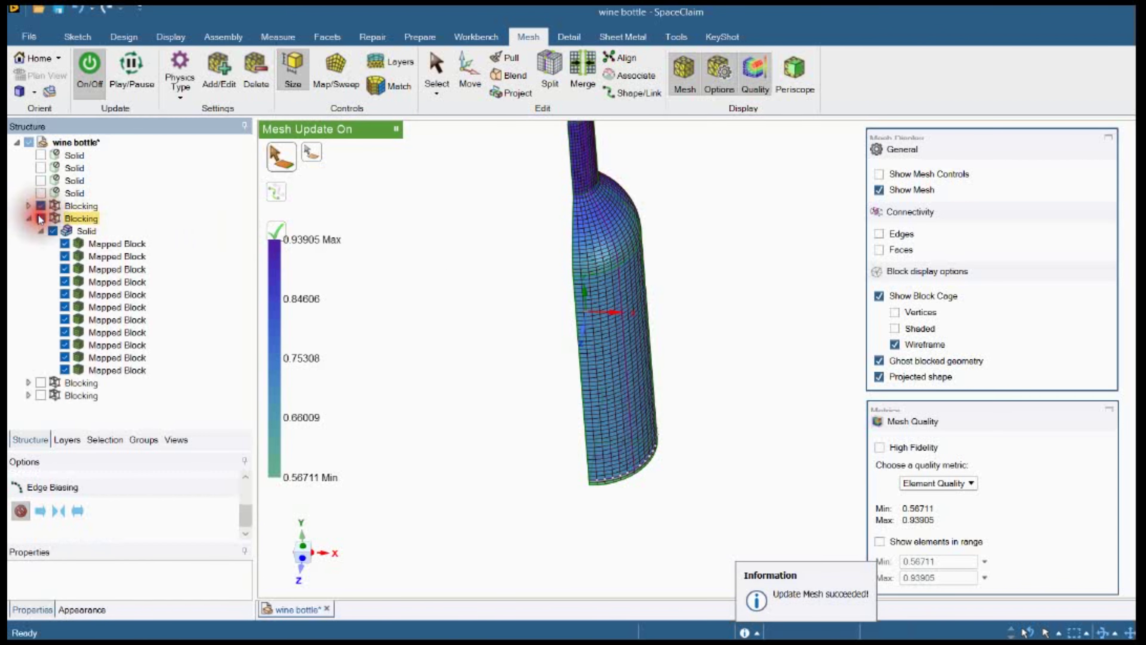
{"action": "left_click", "coordinate": [40, 382]}
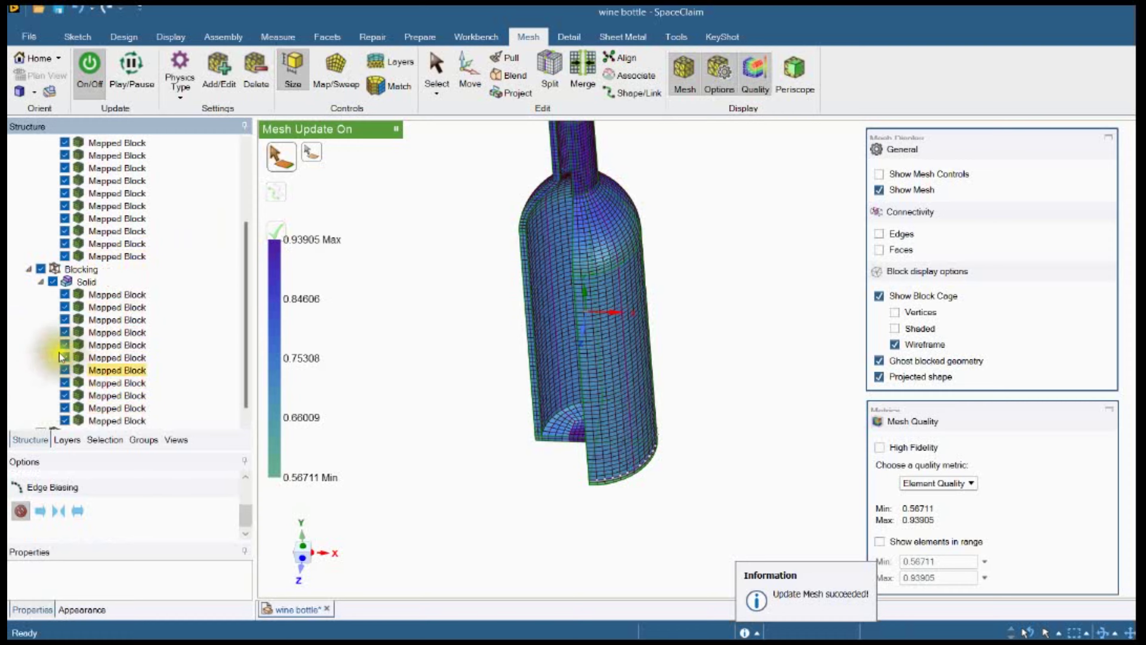
{"action": "scroll", "coordinate": [42, 420], "scroll_direction": "down", "scroll_amount": 1}
{"action": "left_click", "coordinate": [41, 421]}
{"action": "scroll", "coordinate": [545, 448], "scroll_direction": "up", "scroll_amount": 4}
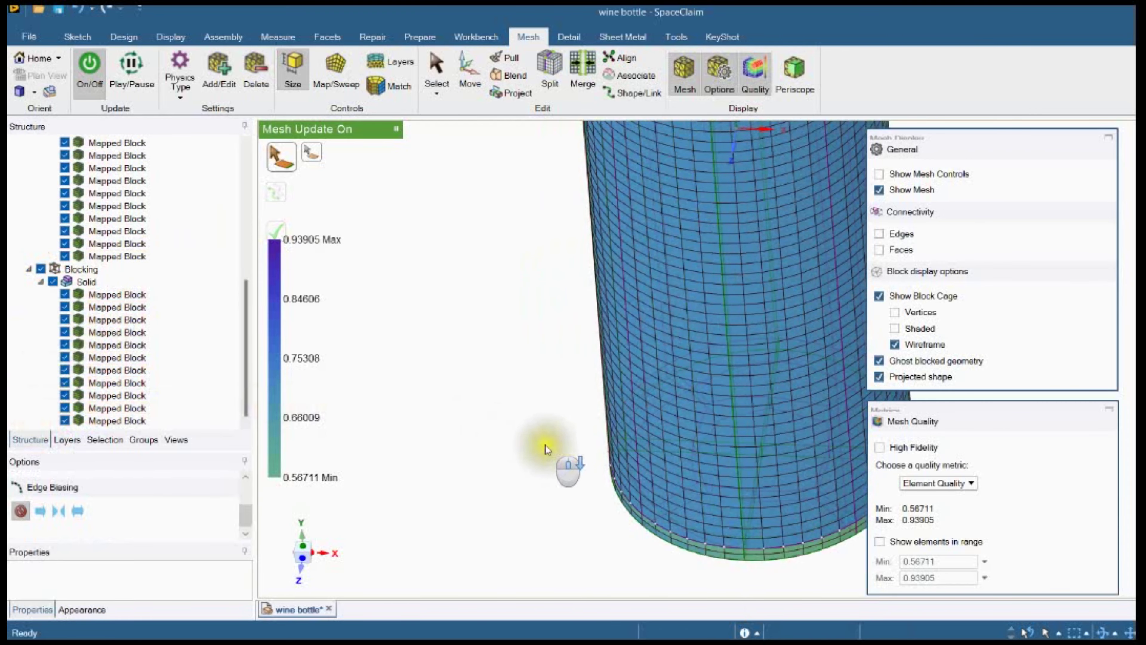
{"action": "mouse_move", "coordinate": [547, 447]}
{"action": "middle_mouse_down"}
{"action": "mouse_move", "coordinate": [596, 370]}
{"action": "mouse_move", "coordinate": [660, 367]}
{"action": "mouse_move", "coordinate": [737, 394]}
{"action": "middle_mouse_up"}
{"action": "middle_click_drag", "start_coordinate": [580, 330], "coordinate": [693, 400]}
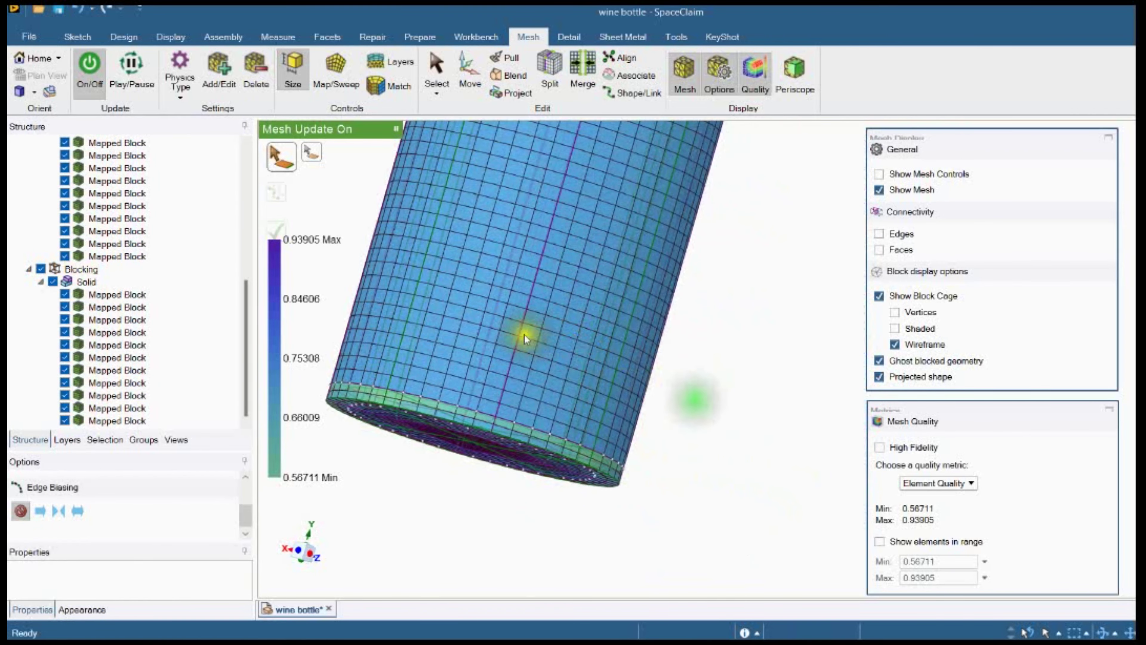
{"action": "middle_click_drag", "start_coordinate": [523, 335], "coordinate": [665, 396]}
{"action": "mouse_move", "coordinate": [455, 256]}
{"action": "middle_mouse_down"}
{"action": "mouse_move", "coordinate": [538, 371]}
{"action": "mouse_move", "coordinate": [677, 455]}
{"action": "mouse_move", "coordinate": [524, 402]}
{"action": "mouse_move", "coordinate": [516, 409]}
{"action": "mouse_move", "coordinate": [468, 316]}
{"action": "mouse_move", "coordinate": [453, 342]}
{"action": "mouse_move", "coordinate": [479, 384]}
{"action": "mouse_move", "coordinate": [468, 448]}
{"action": "mouse_move", "coordinate": [429, 451]}
{"action": "middle_mouse_up"}
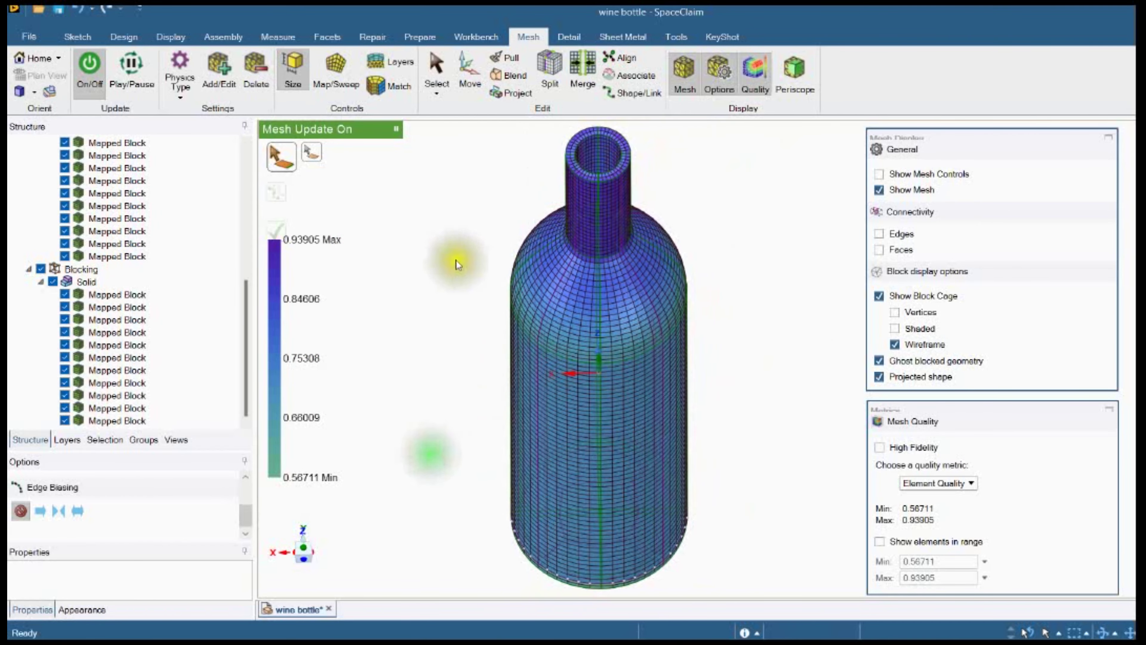
{"action": "mouse_move", "coordinate": [458, 252]}
{"action": "middle_mouse_down"}
{"action": "mouse_move", "coordinate": [398, 378]}
{"action": "mouse_move", "coordinate": [378, 332]}
{"action": "mouse_move", "coordinate": [375, 376]}
{"action": "middle_mouse_up"}
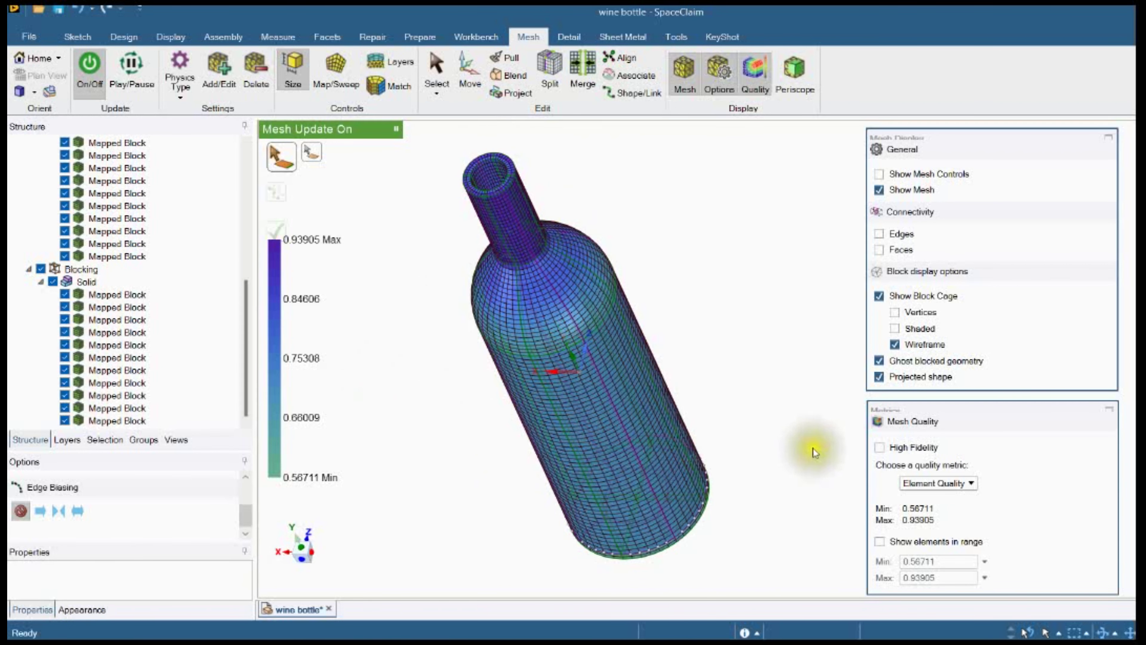
Change the mesh quality metric to Aspect Ratio and examine its distribution over the bottle
{"action": "left_click", "coordinate": [932, 482]}
{"action": "left_click", "coordinate": [948, 524]}
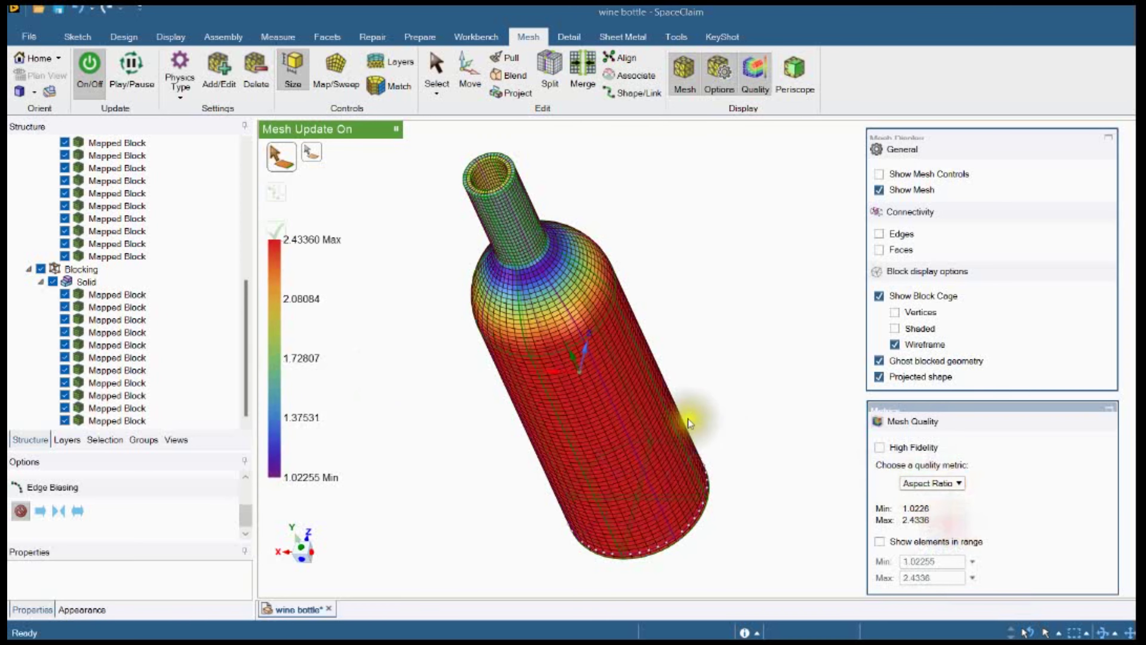
{"action": "mouse_move", "coordinate": [726, 350]}
{"action": "middle_mouse_down"}
{"action": "mouse_move", "coordinate": [749, 257]}
{"action": "mouse_move", "coordinate": [686, 290]}
{"action": "mouse_move", "coordinate": [678, 312]}
{"action": "mouse_move", "coordinate": [746, 532]}
{"action": "mouse_move", "coordinate": [724, 427]}
{"action": "mouse_move", "coordinate": [708, 432]}
{"action": "mouse_move", "coordinate": [707, 412]}
{"action": "middle_mouse_up"}
{"action": "scroll", "coordinate": [708, 431], "scroll_direction": "down", "scroll_amount": 5}
{"action": "scroll", "coordinate": [703, 430], "scroll_direction": "up", "scroll_amount": 5}
{"action": "scroll", "coordinate": [701, 430], "scroll_direction": "down", "scroll_amount": 2}
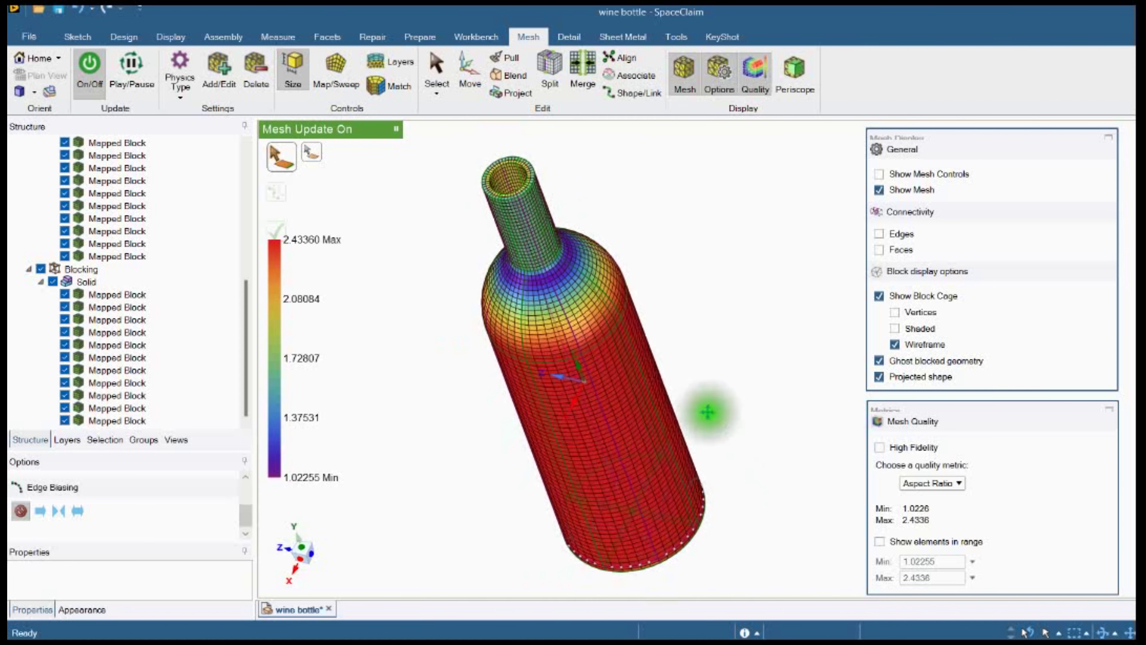